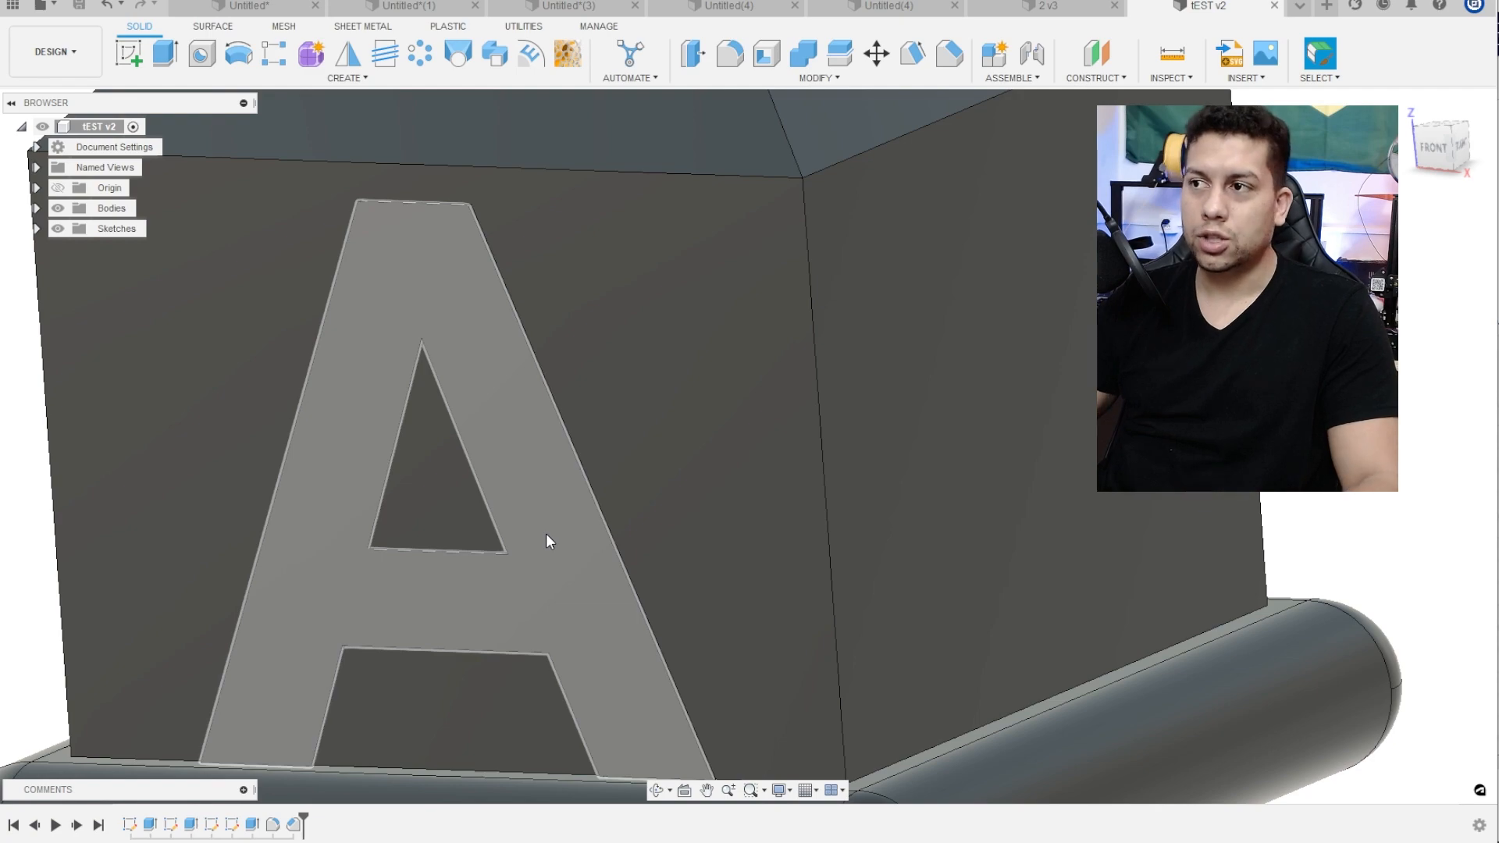
Switch to the 2 v3 design and examine the gear's teeth, recesses and holes from both sides
scroll(546, 533, "down", 5)
left_click(1064, 5)
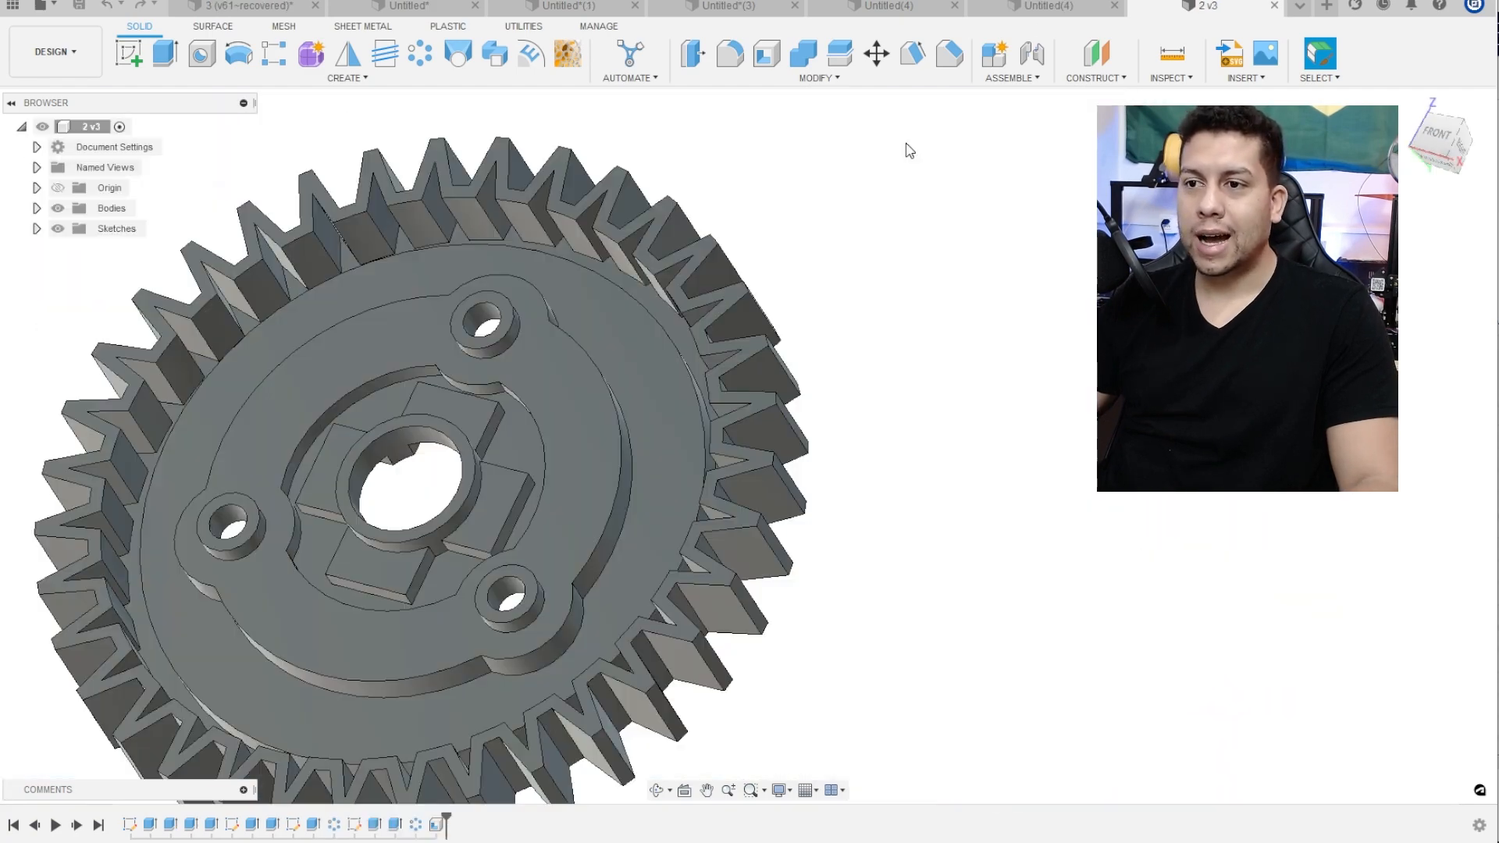
scroll(489, 391, "up", 1)
middle_click_drag(489, 392, 576, 393, "shift")
scroll(570, 167, "down", 3)
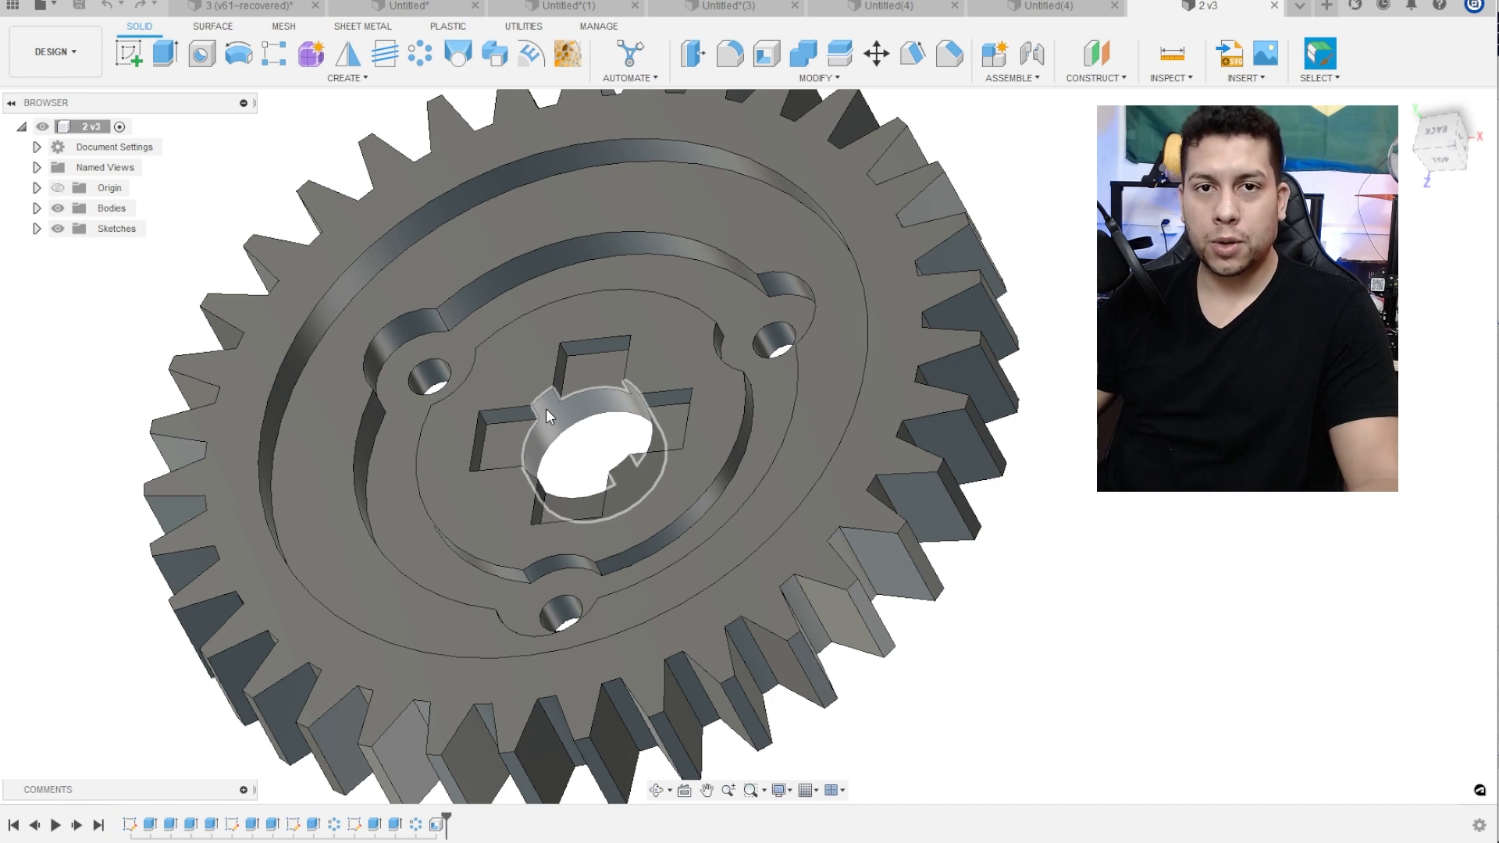
middle_click_drag(546, 410, 659, 342, "shift")
scroll(658, 342, "up", 3)
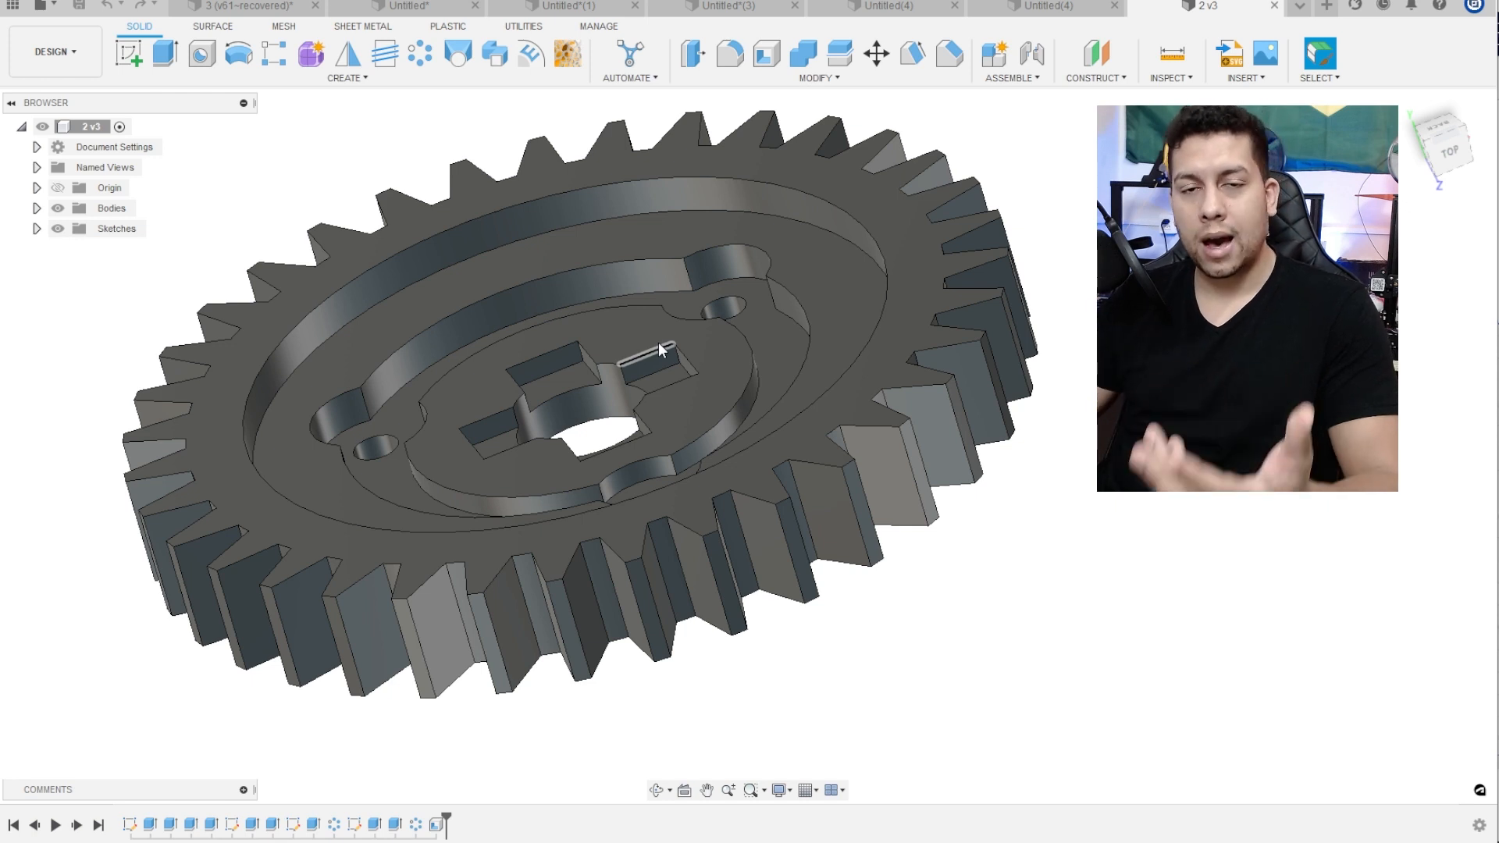
Start a new design and sketch a 100 mm diameter circle centred on the origin on the horizontal plane
left_click(1327, 7)
left_click(129, 53)
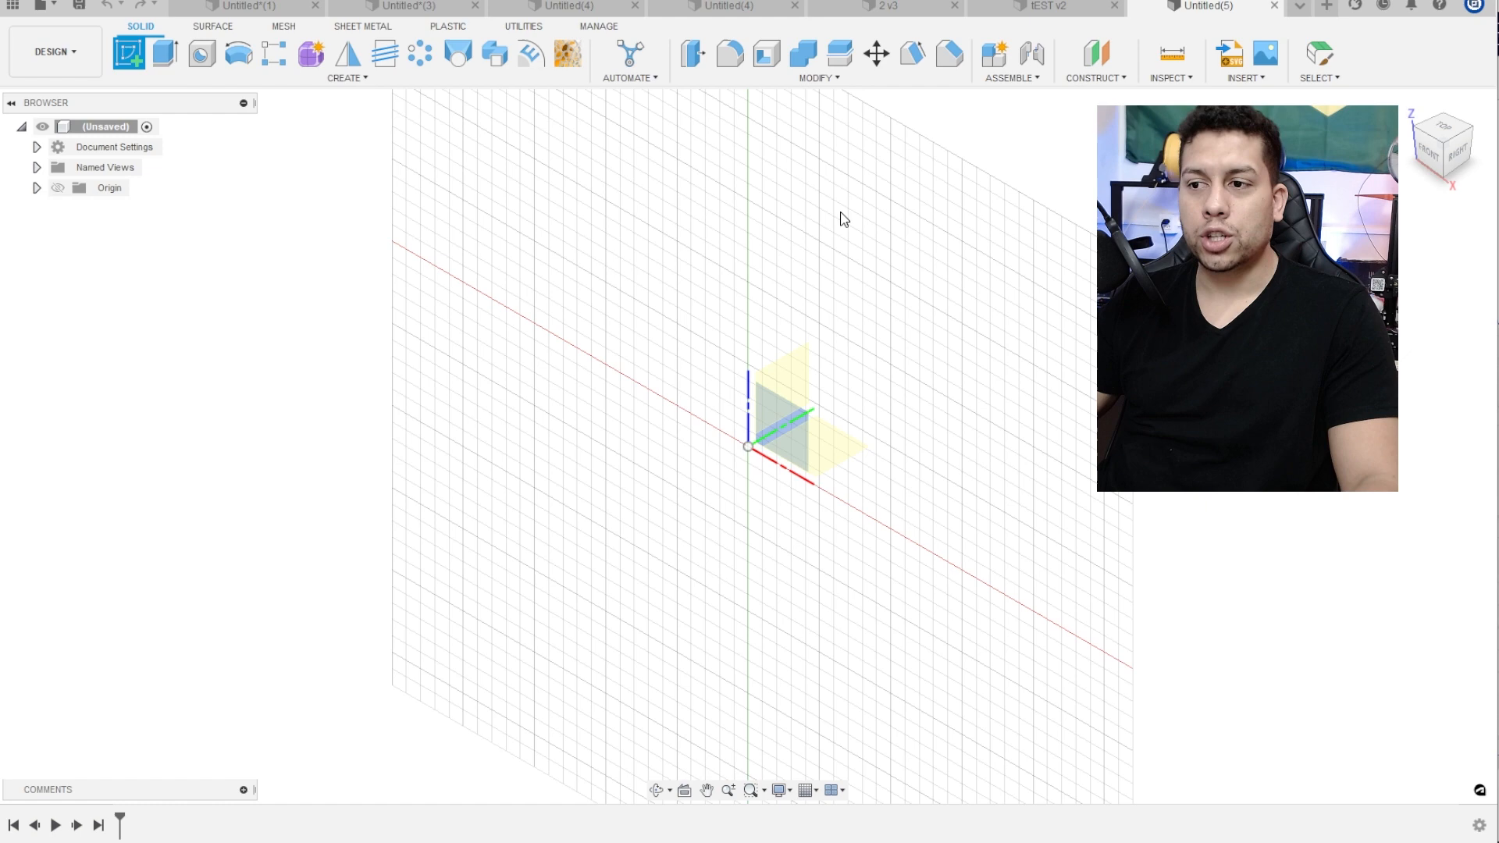
left_click(831, 448)
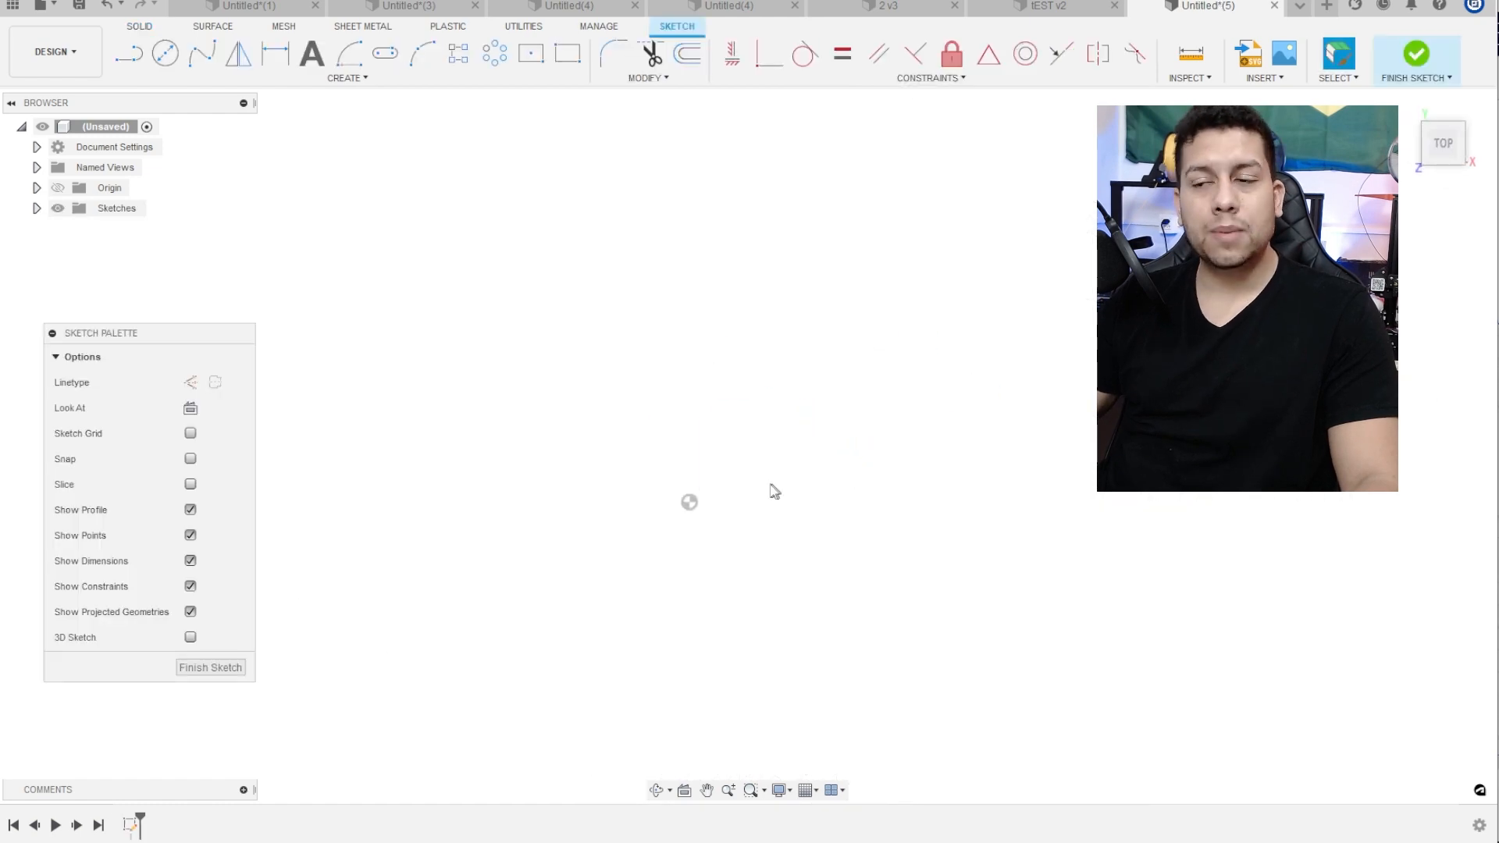
key("c")
left_click(681, 504)
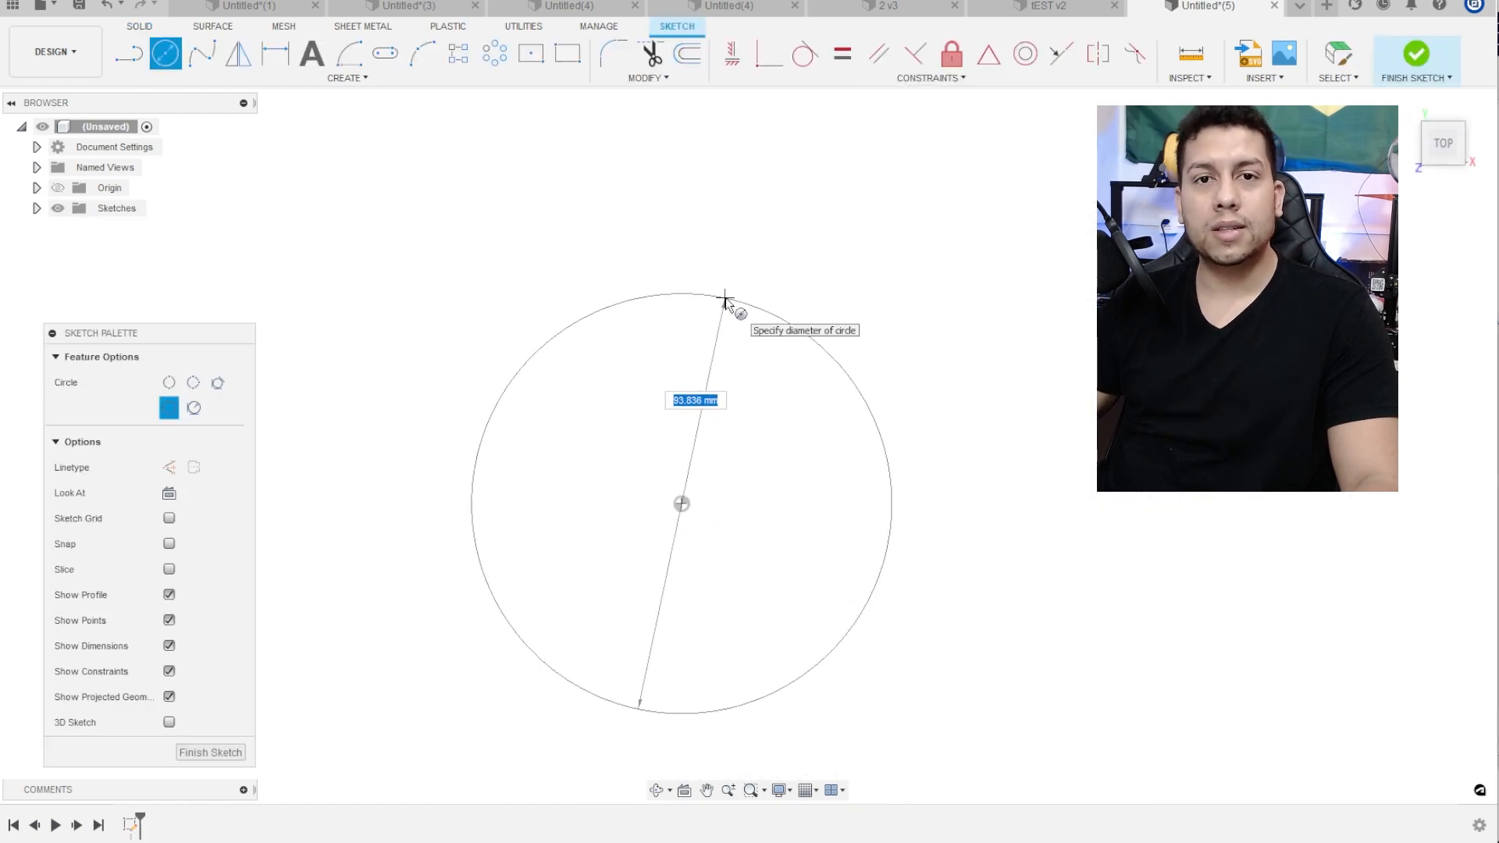
type("100")
key("Return")
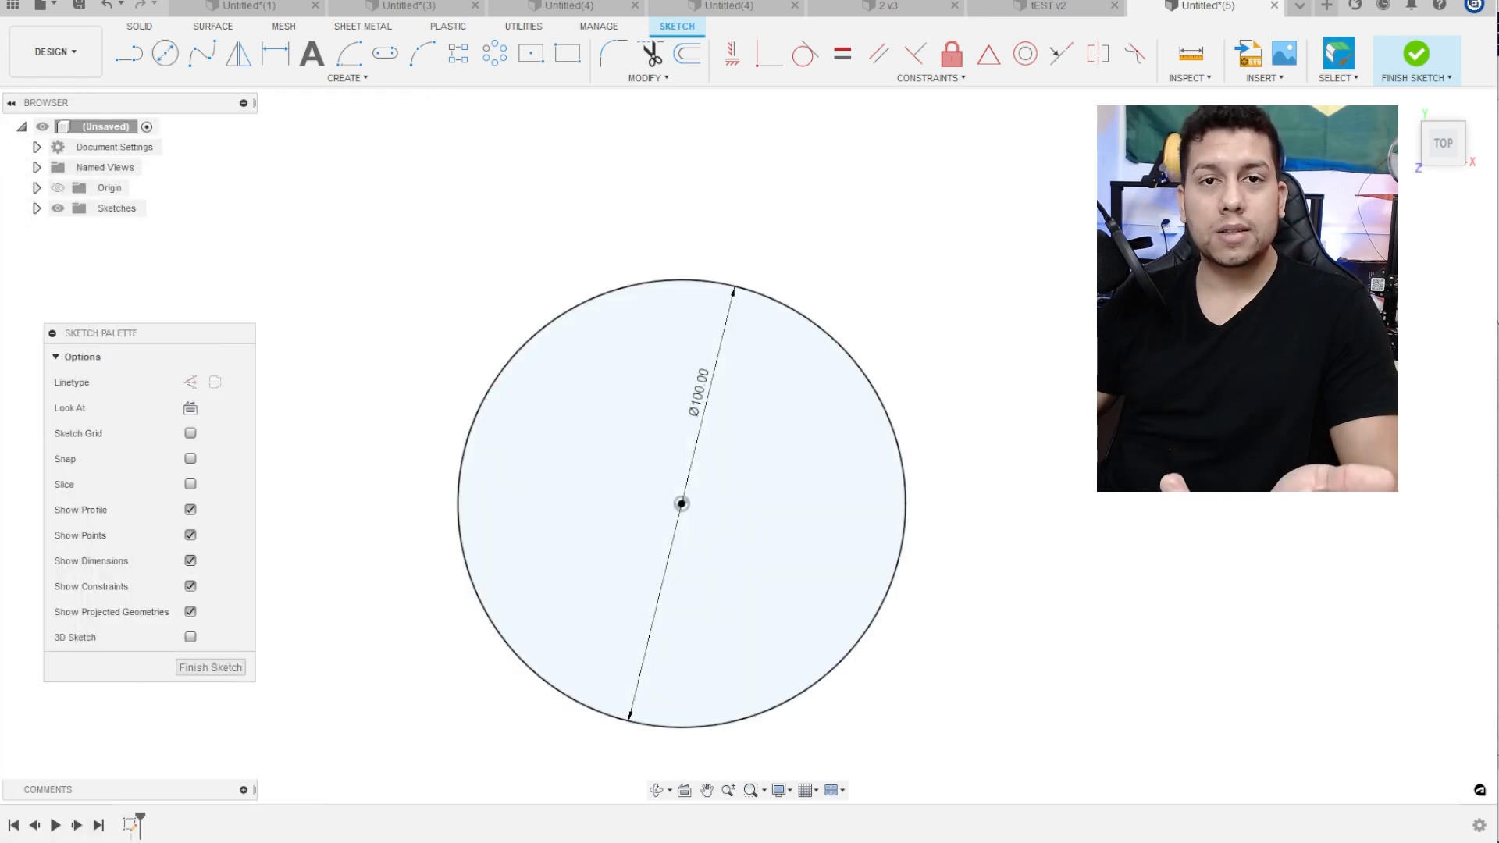
Consult the gear terminology reference image for the external, internal and pitch diameters, and close it
left_click_drag(0, 181, 859, 9)
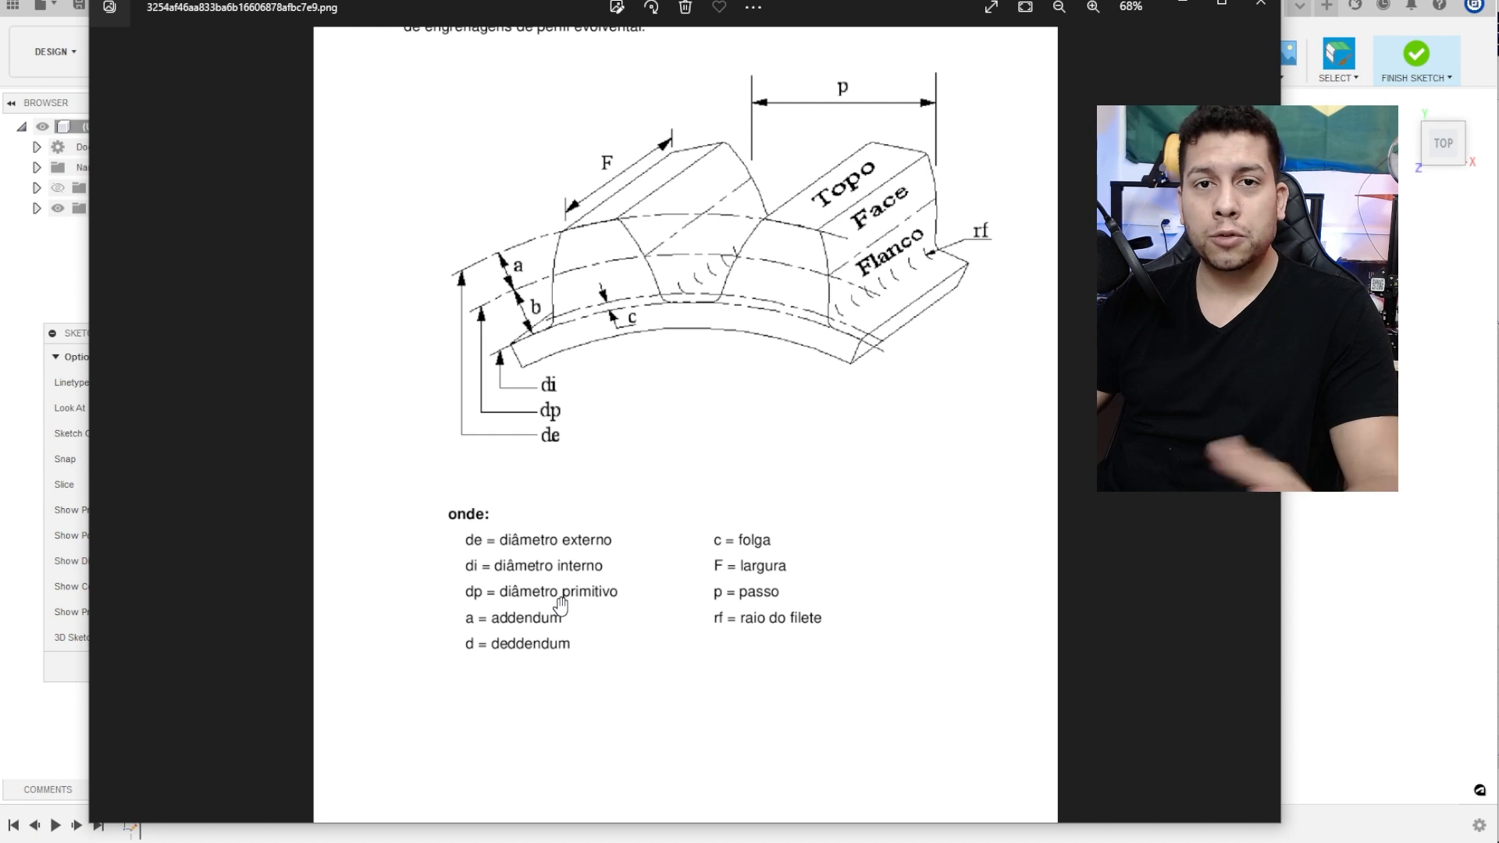
left_click(1259, 7)
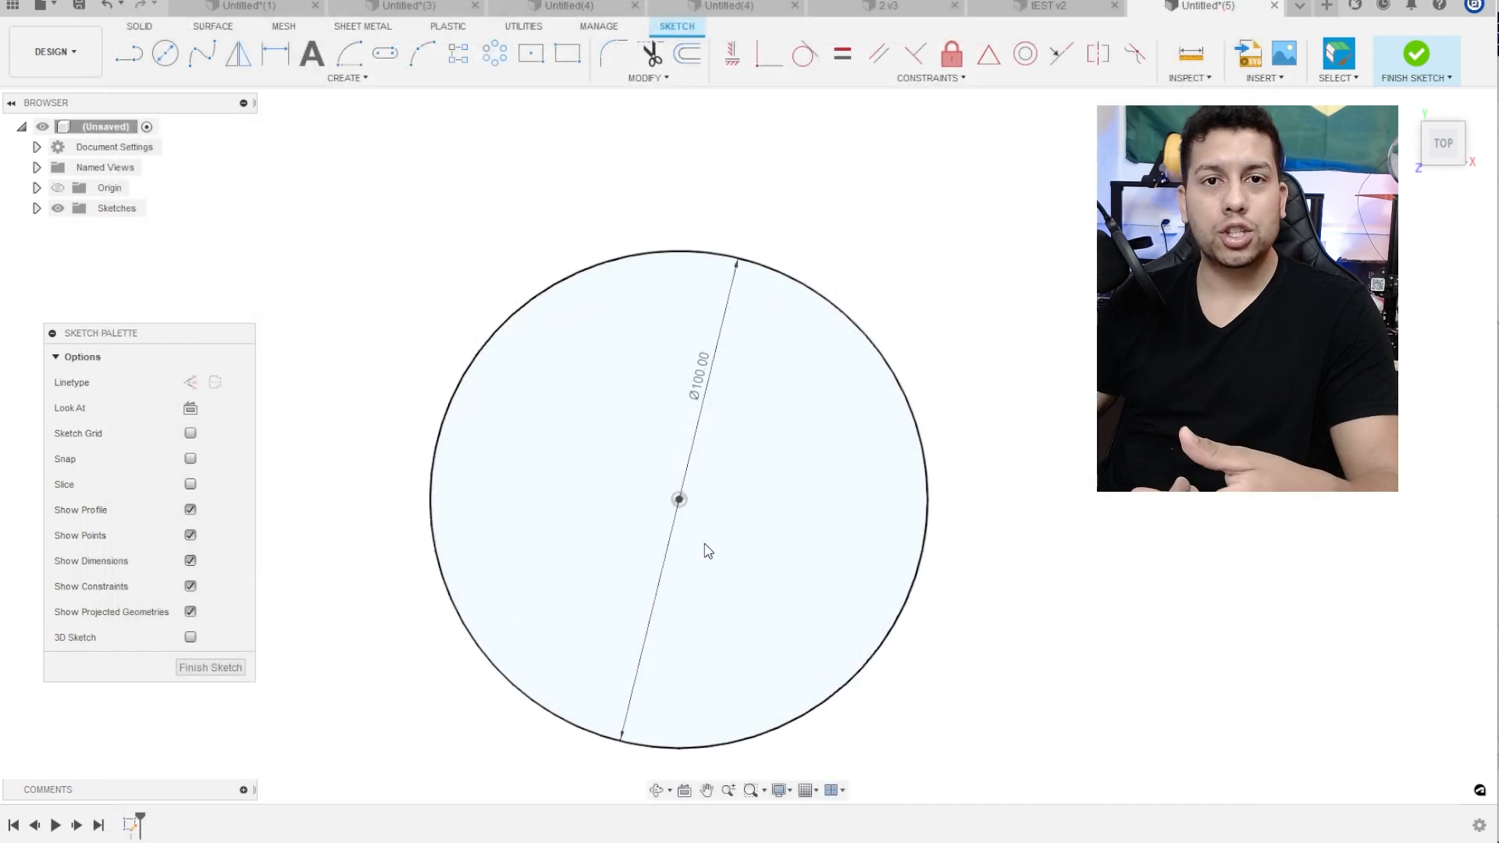
scroll(708, 551, "up", 1)
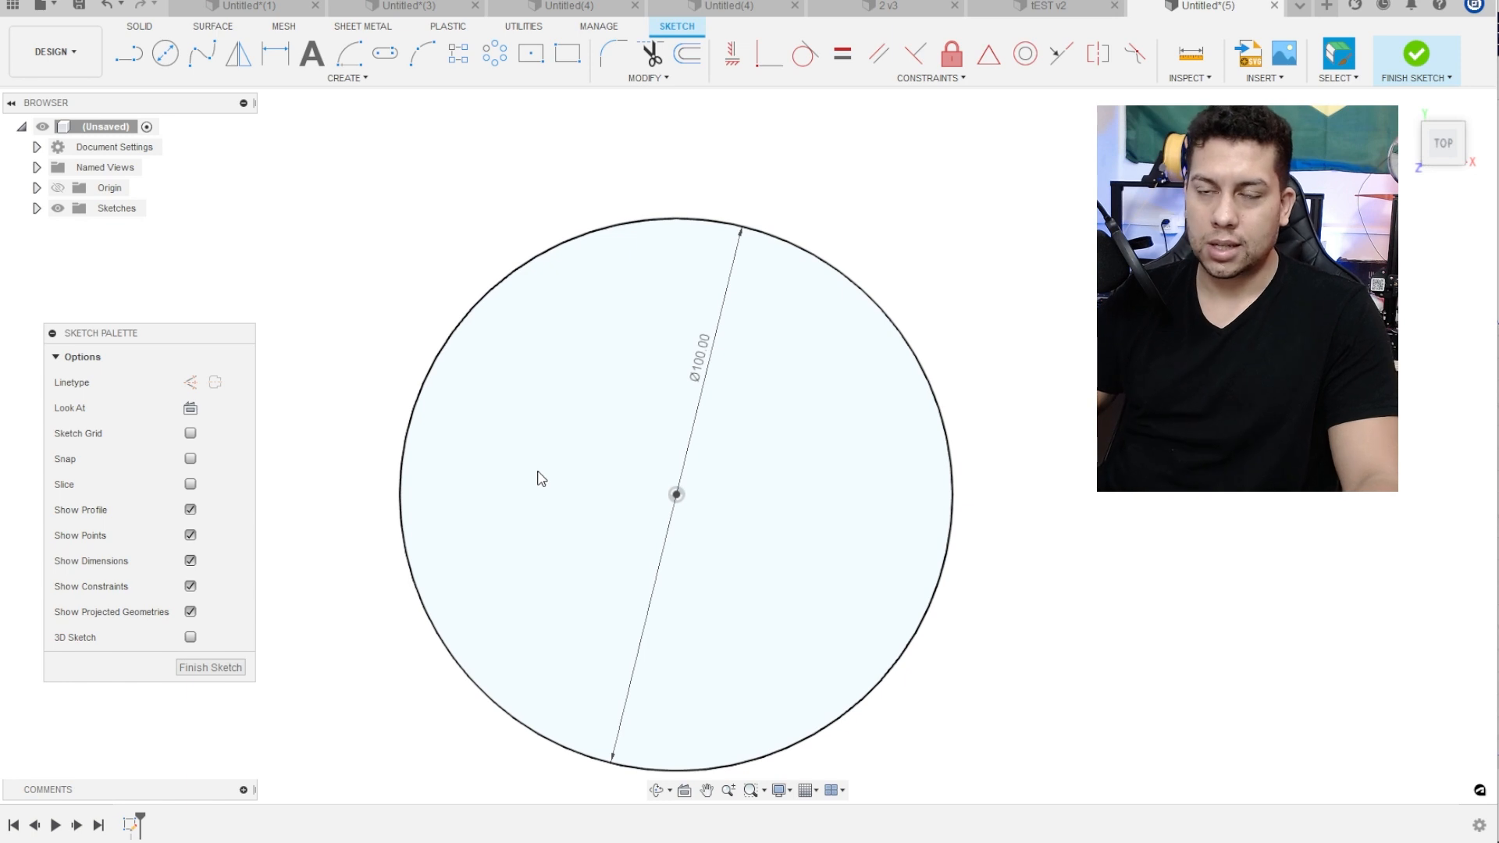
Delete the circle's diameter dimension and undo that deletion
scroll(625, 406, "down", 2)
left_click(684, 359)
key("Delete")
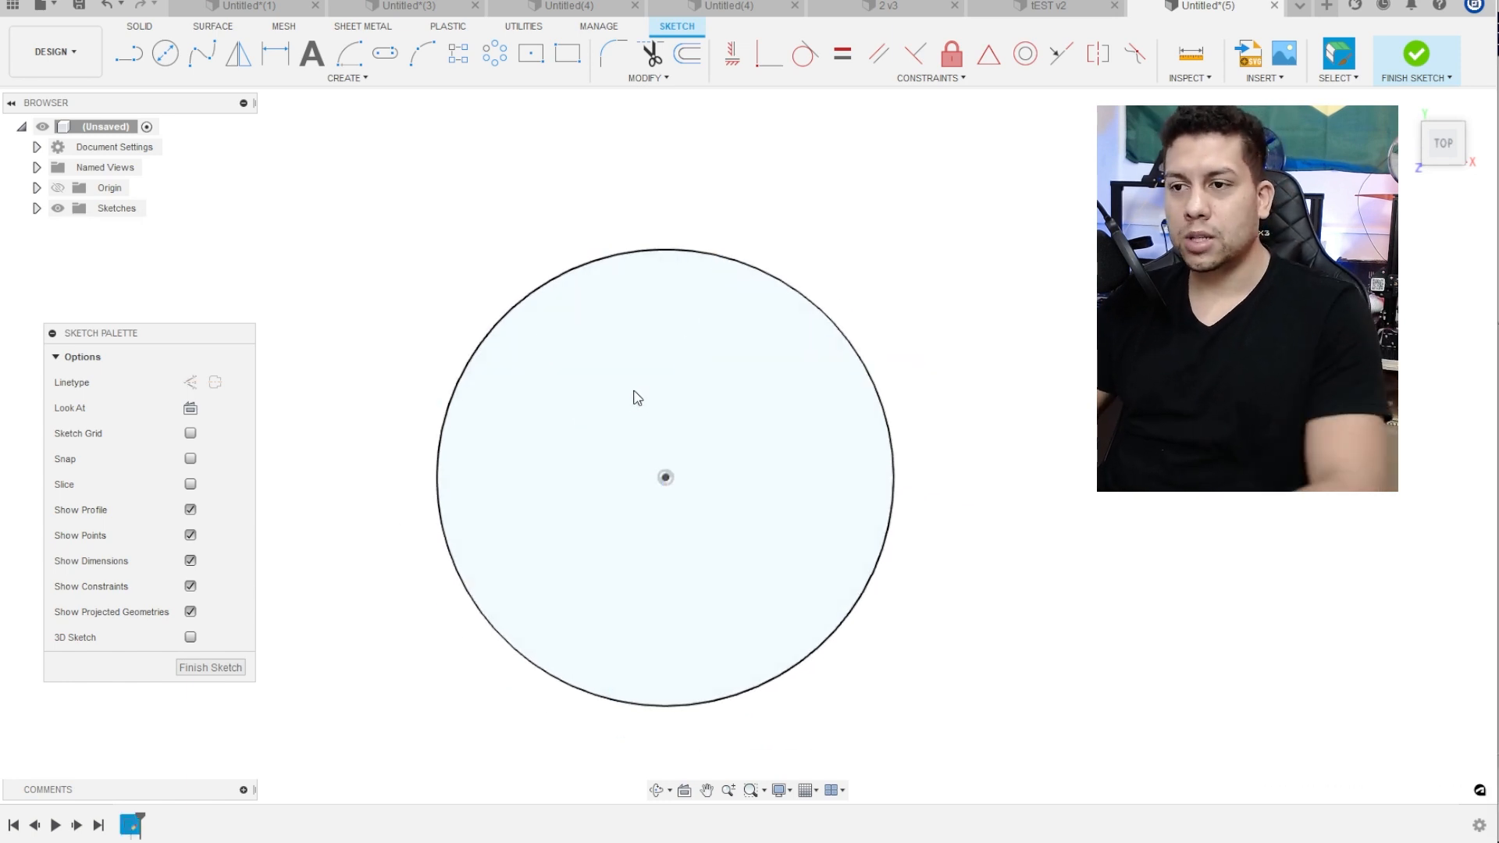
key("ctrl+z")
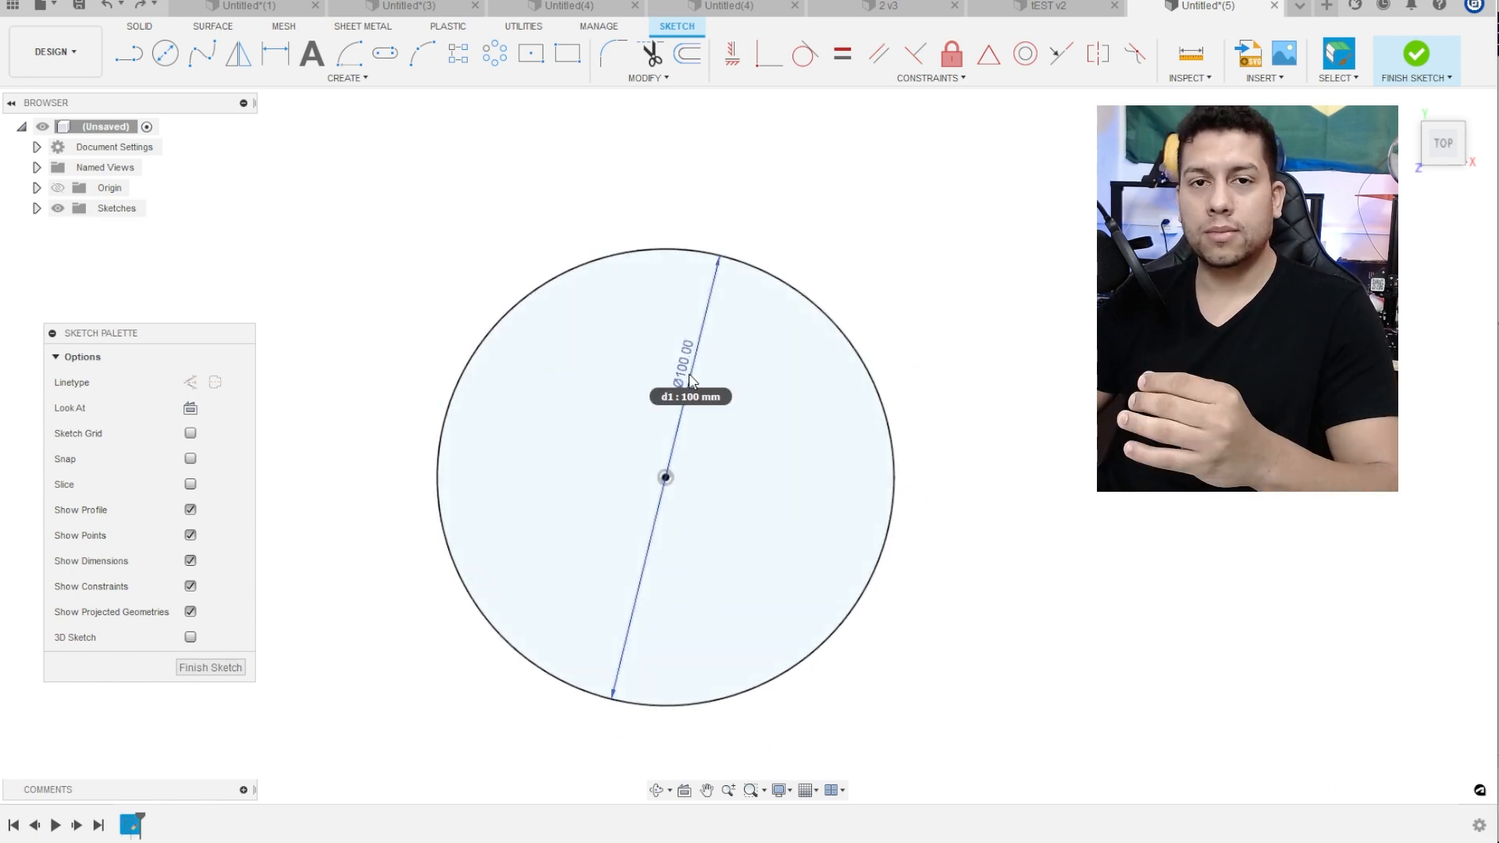
scroll(679, 310, "up", 2)
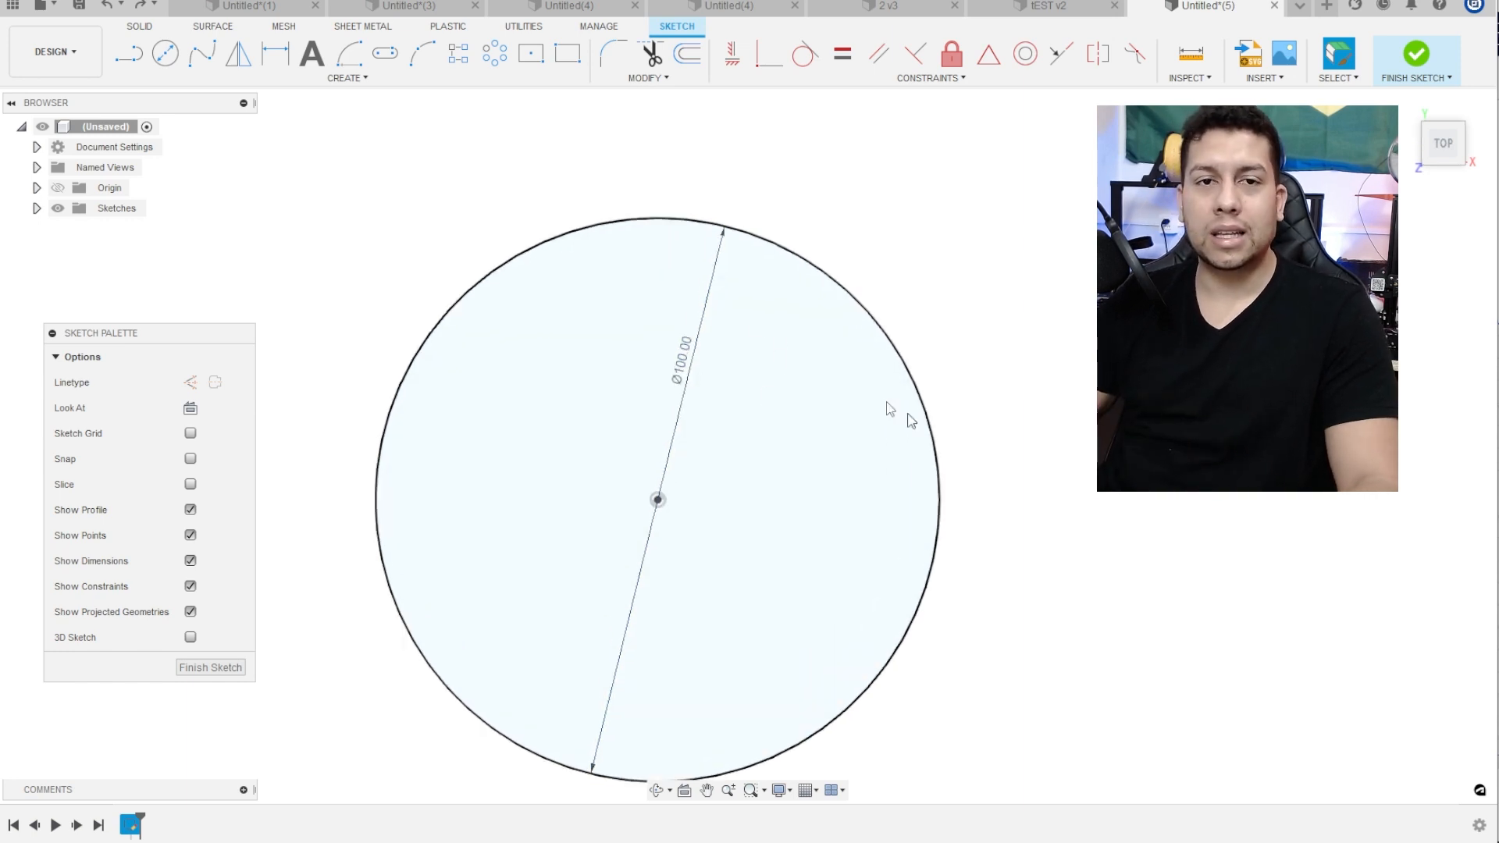
Draw two concentric construction circles from the origin inside the 100 mm circle, the smaller about 72 mm in diameter
key("c")
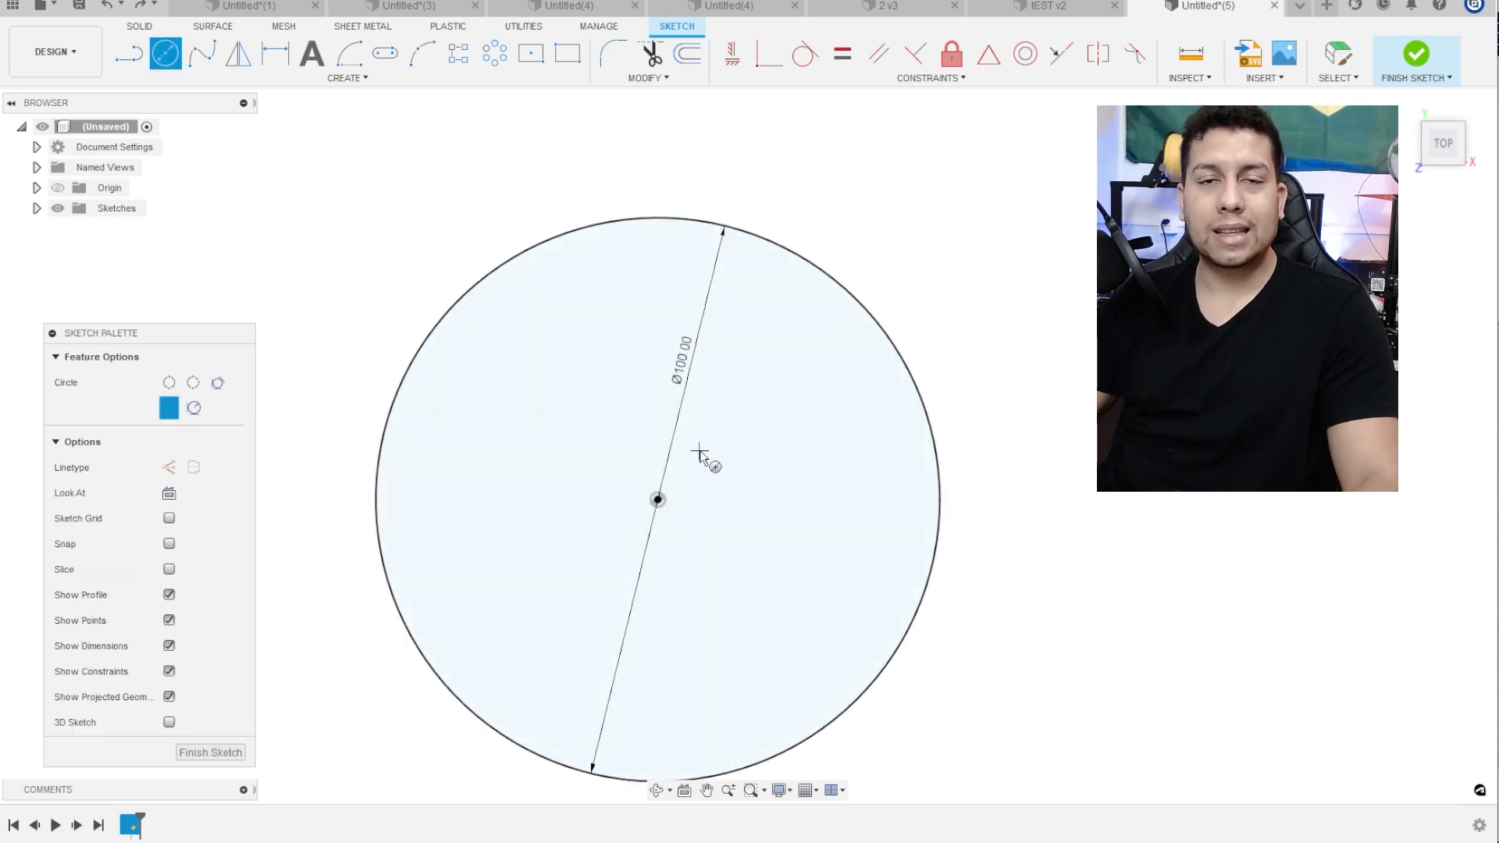
left_click(658, 500)
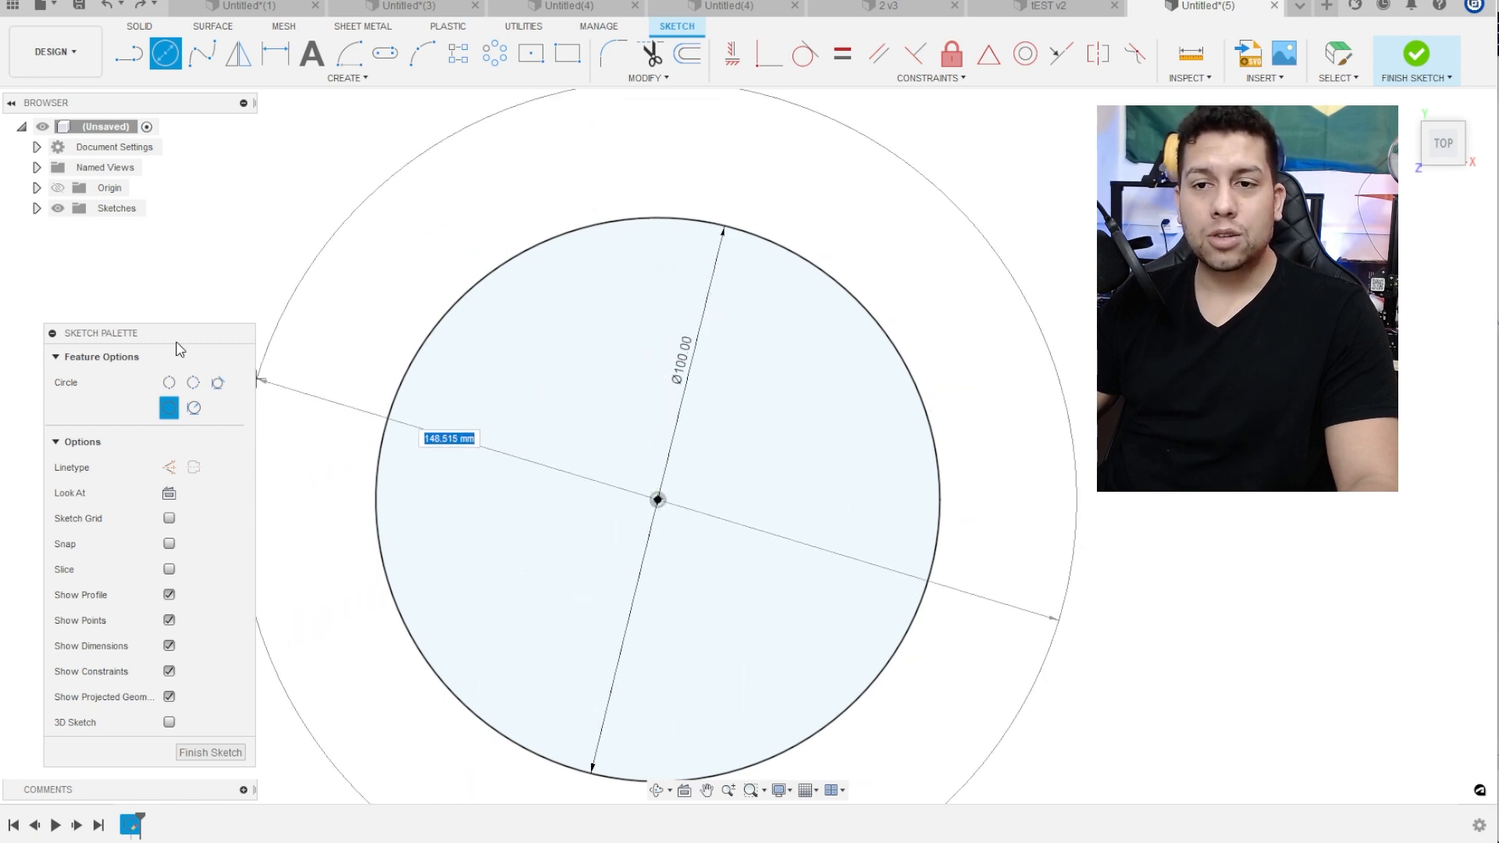
mouse_move(176, 344)
left_mouse_down()
mouse_move(301, 241)
mouse_move(244, 230)
left_mouse_up()
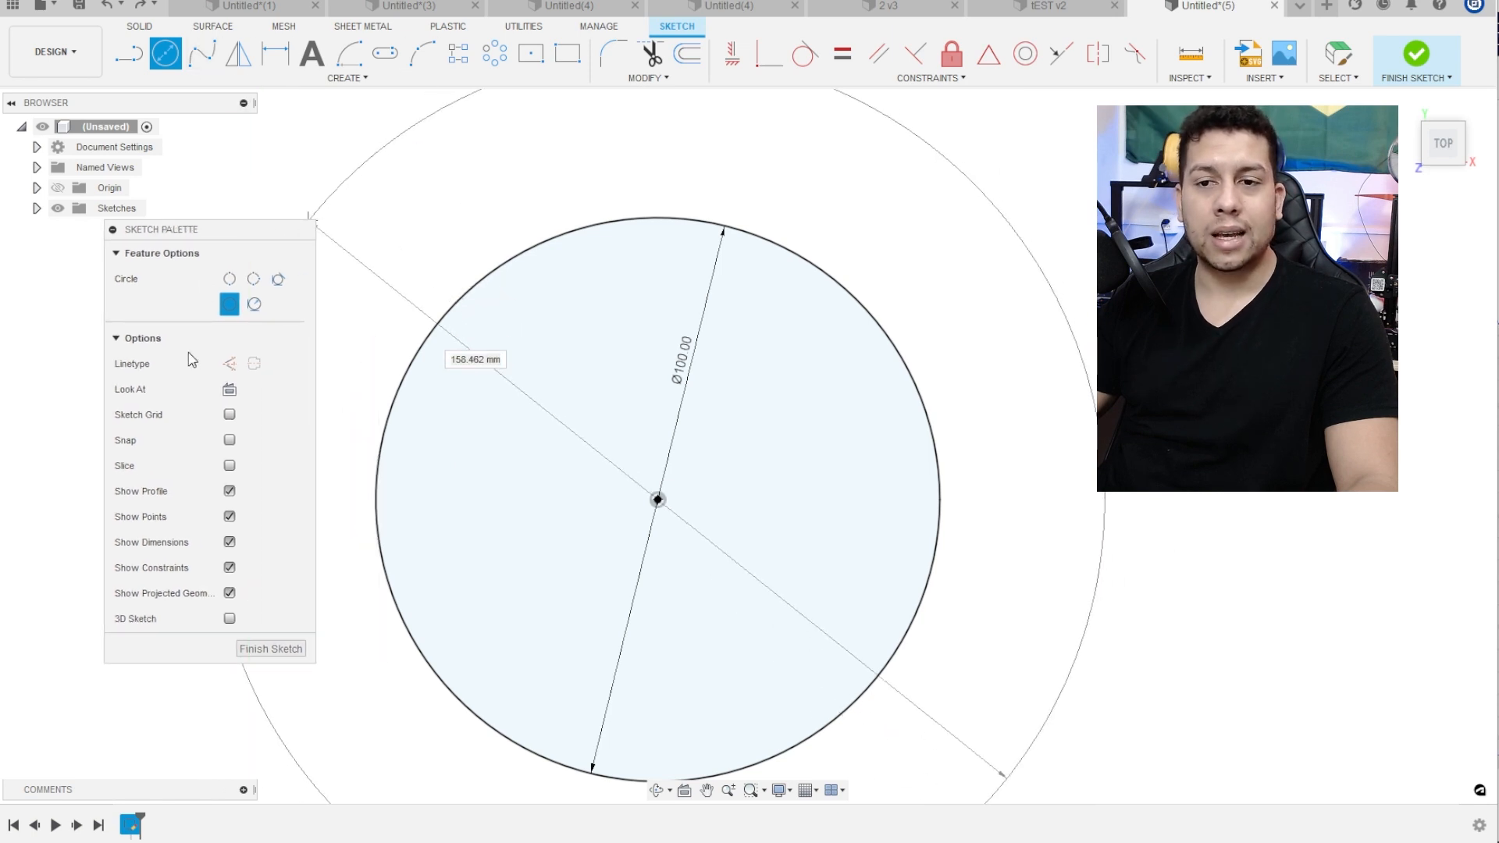
left_click(230, 364)
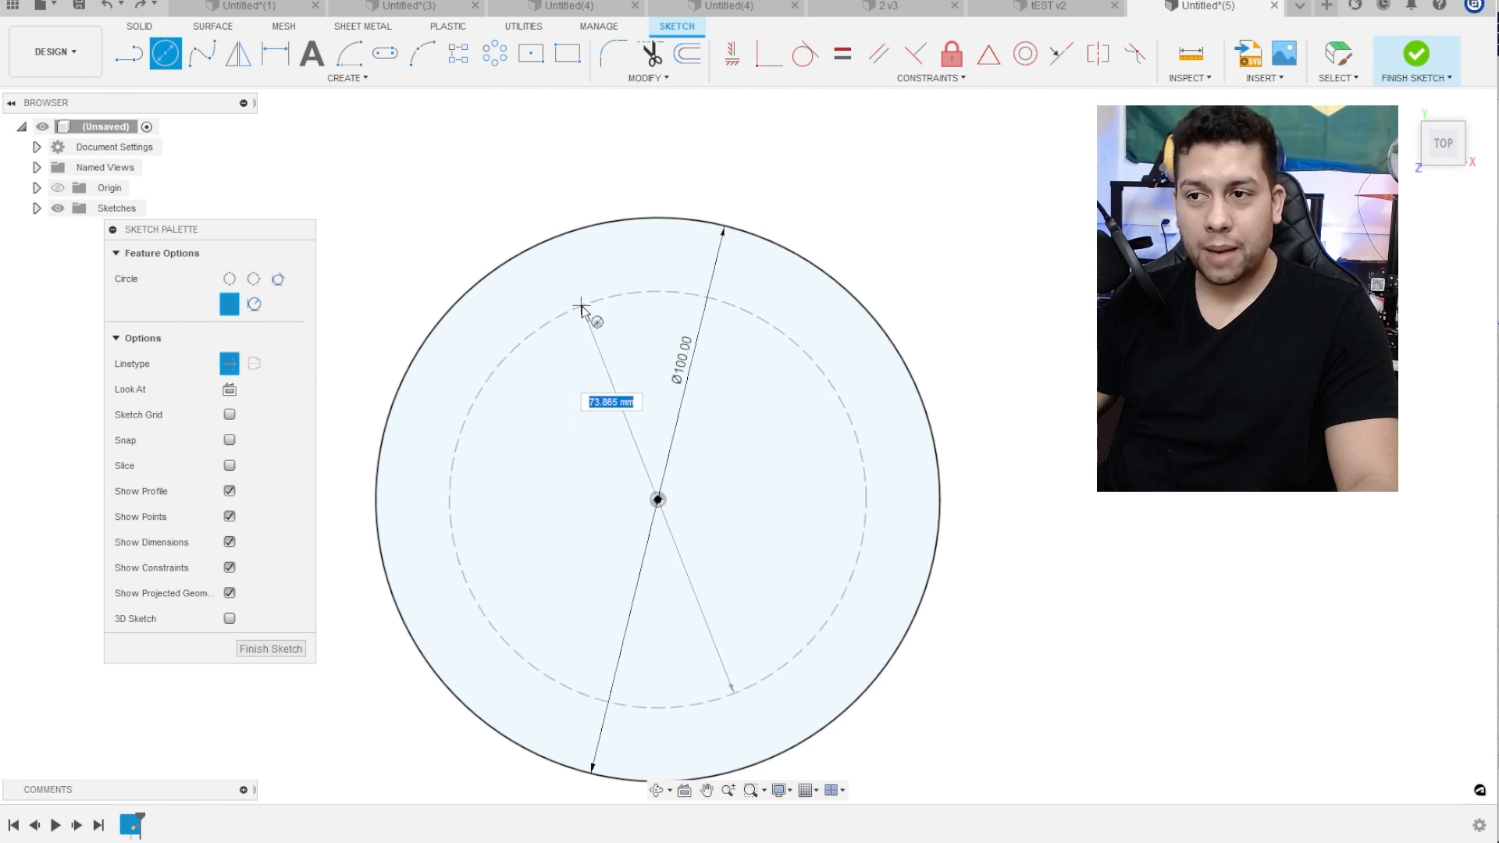
left_click(653, 258)
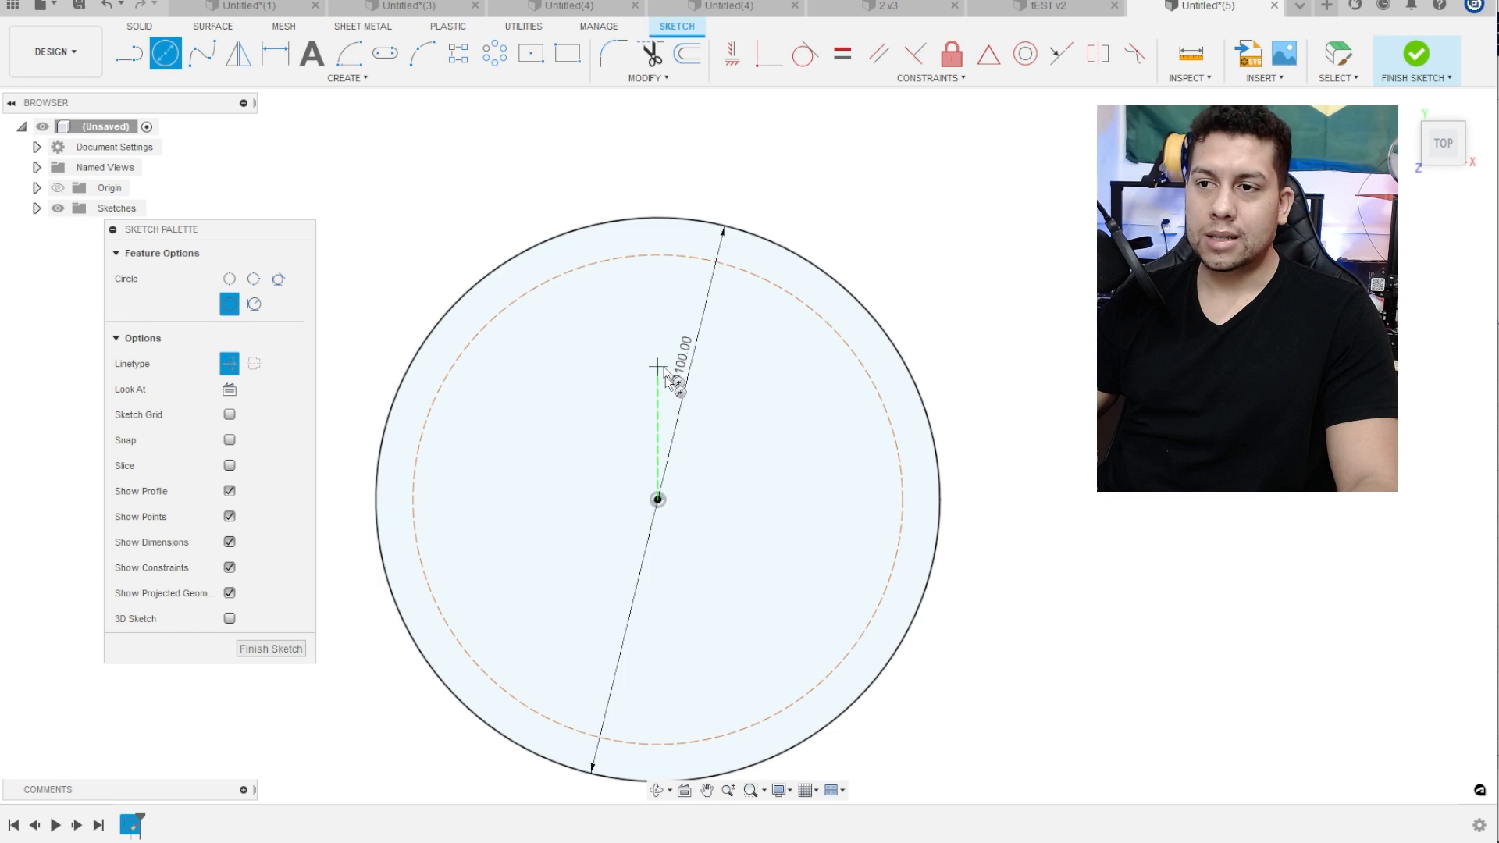
left_click(658, 498)
left_click(653, 306)
key("Escape")
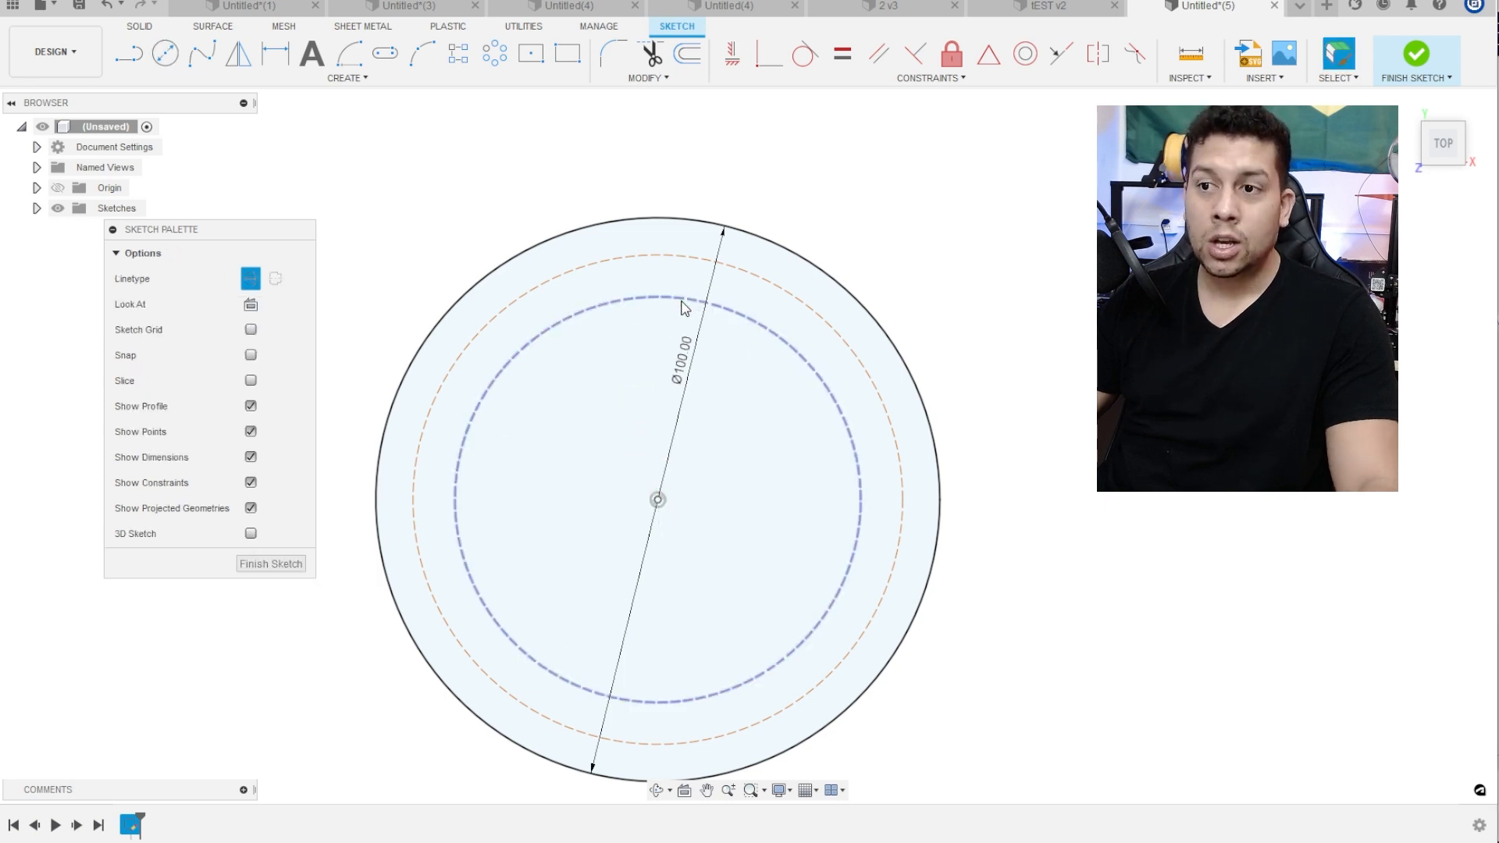
Convert the innermost circle to a normal line and the outer 100 mm circle to construction
left_click(681, 302)
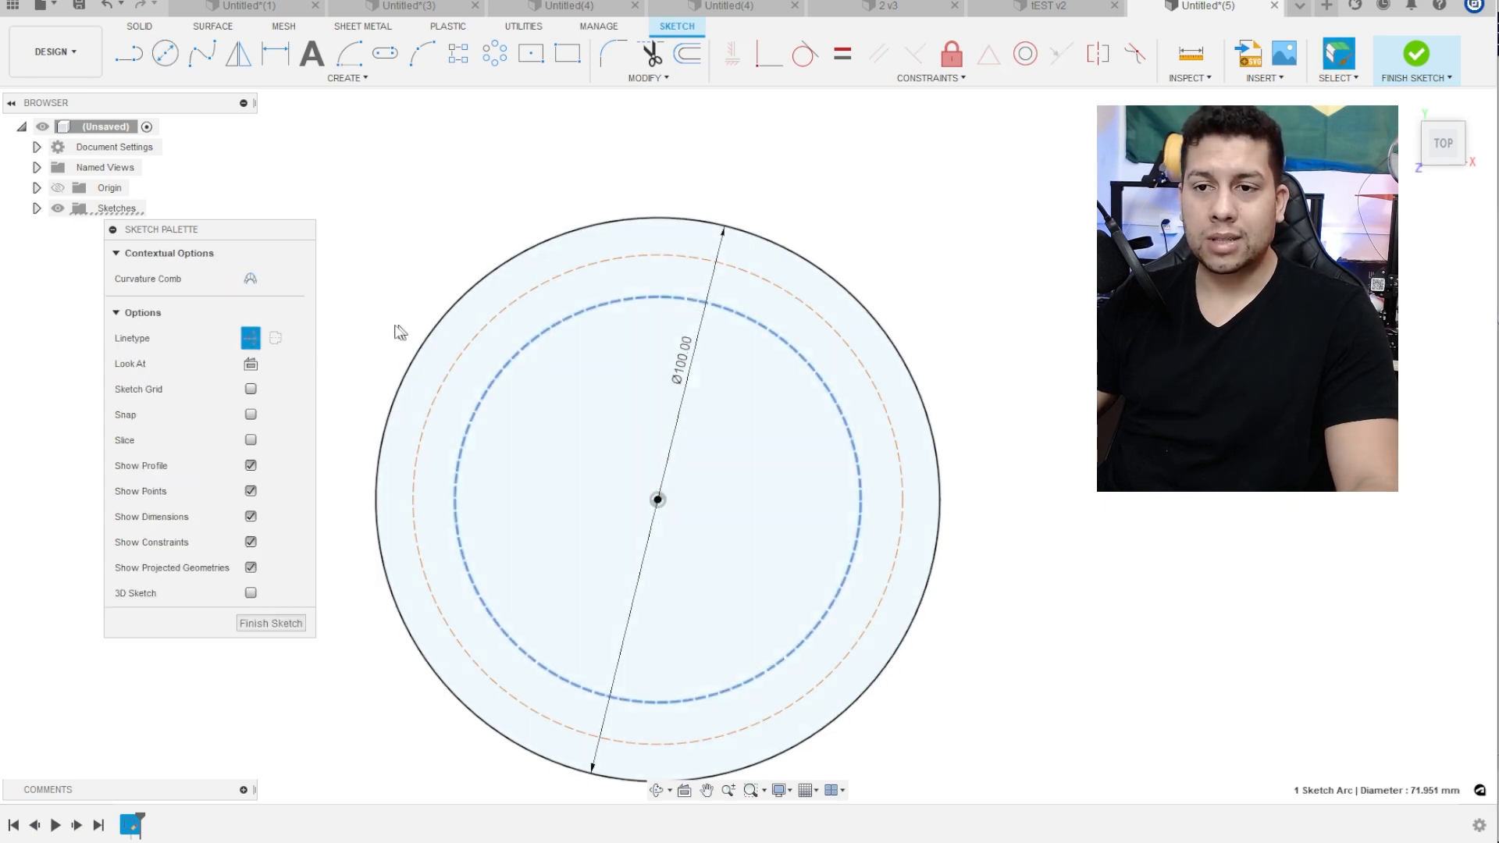
left_click(251, 340)
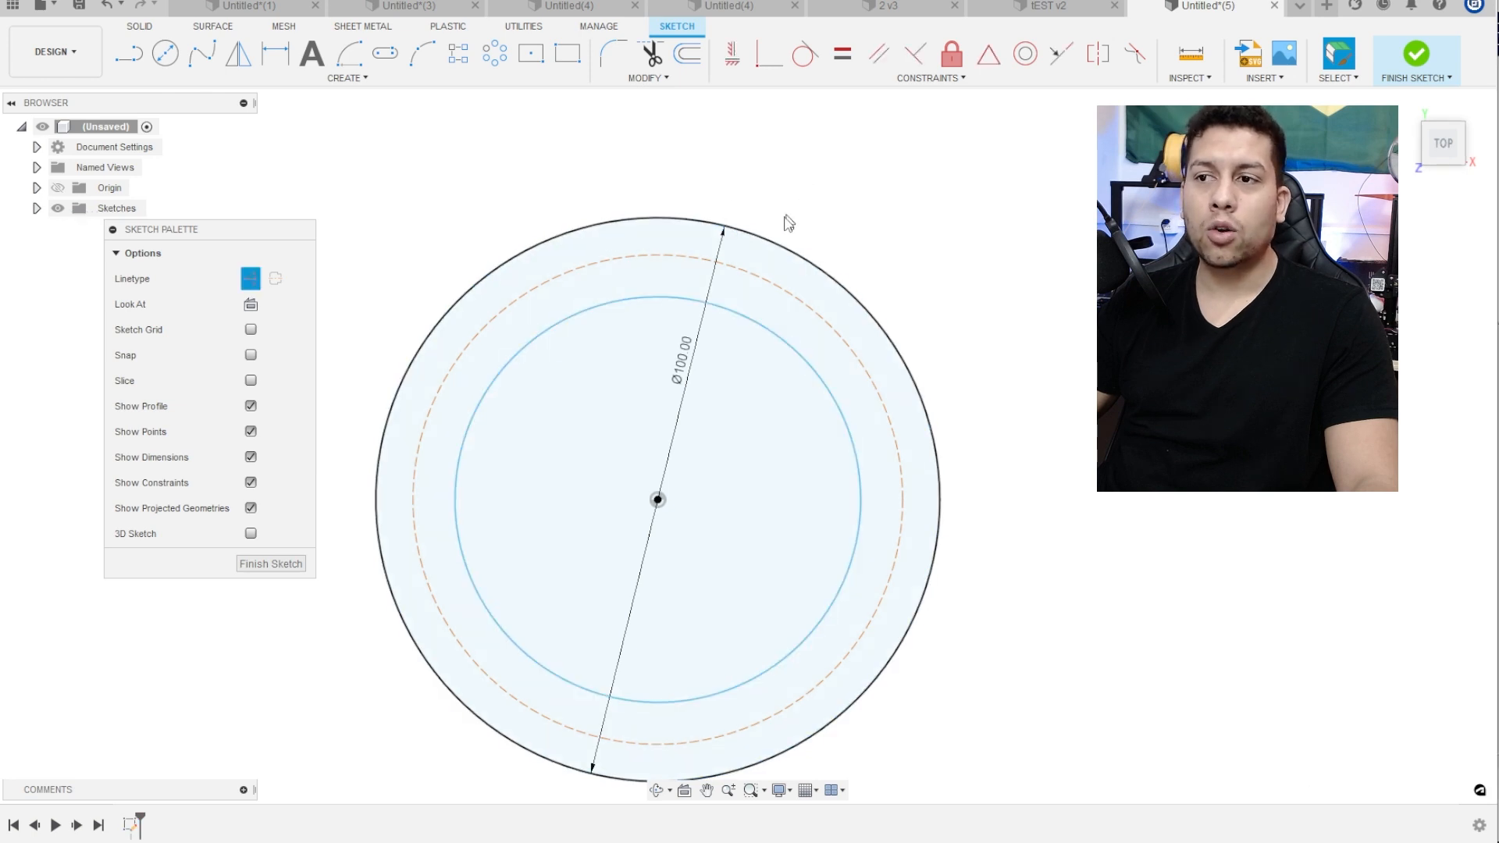
left_click(785, 245)
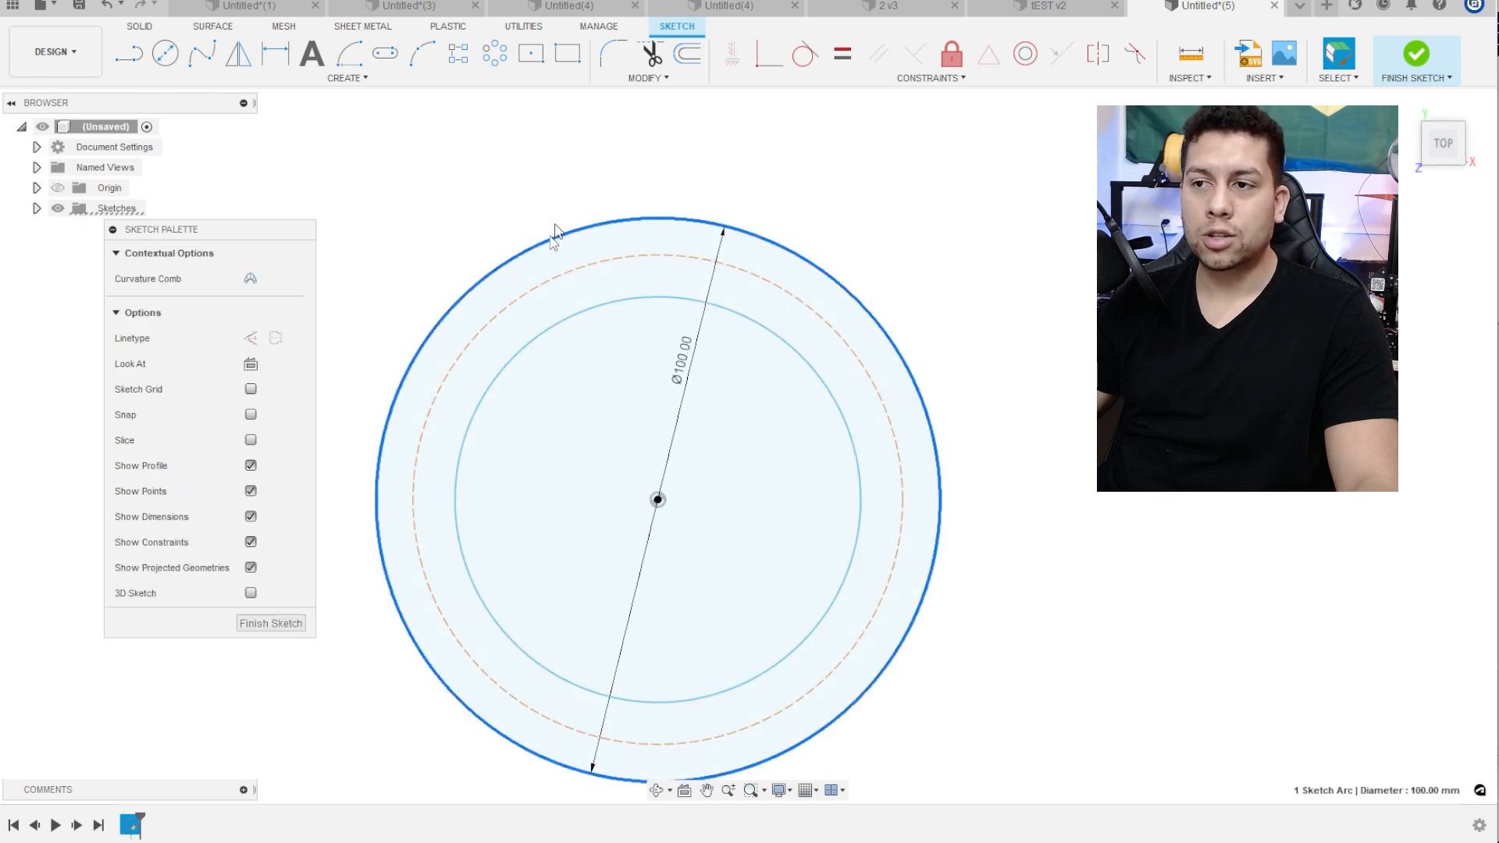
left_click(251, 339)
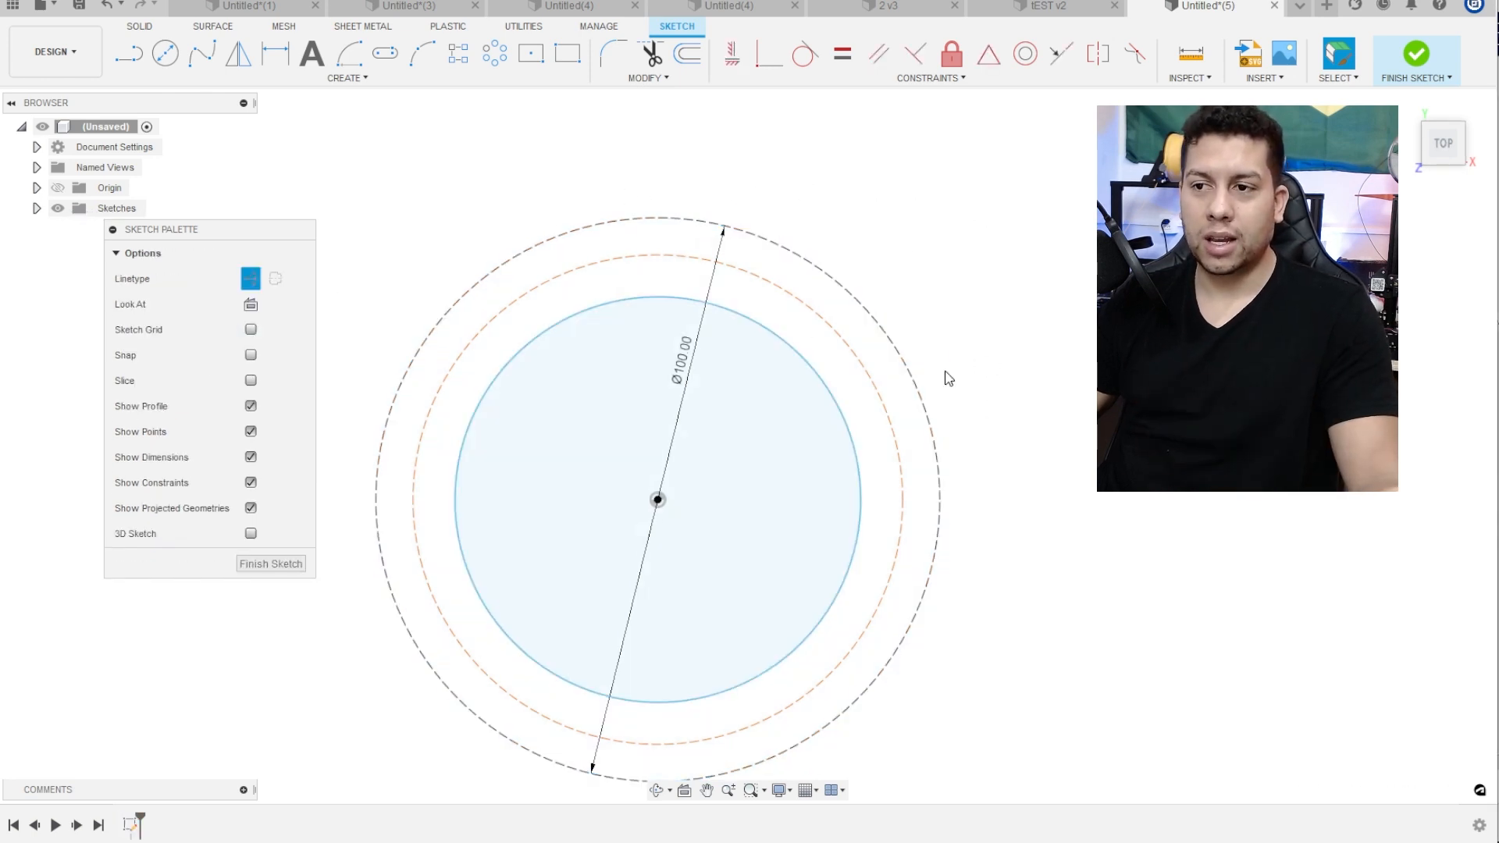
Dimension the innermost circle's diameter to 75 mm and finish the sketch
key("d")
left_click(814, 370)
left_click(969, 268)
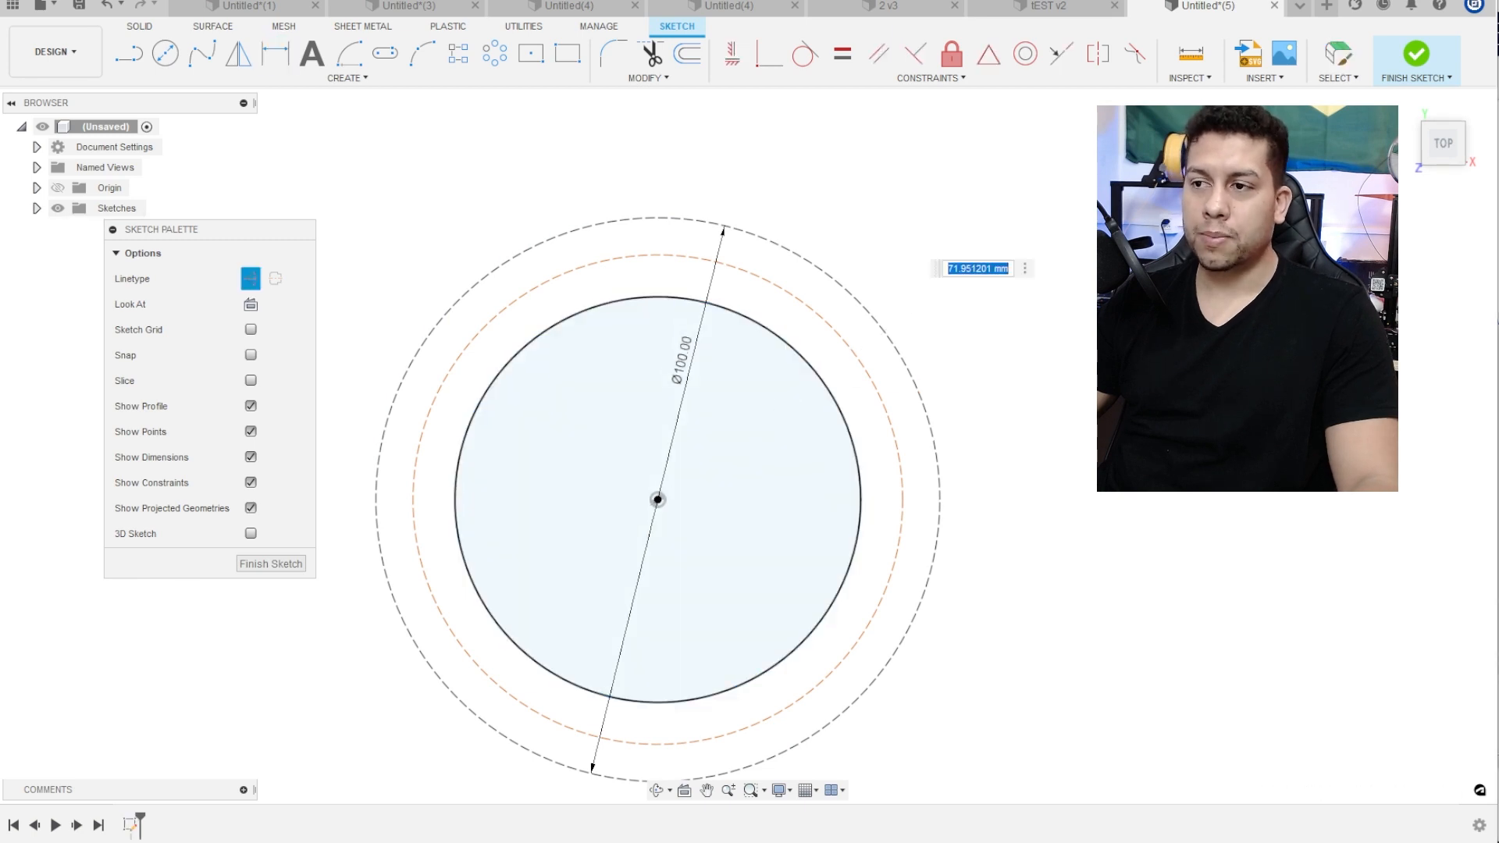
type("7")
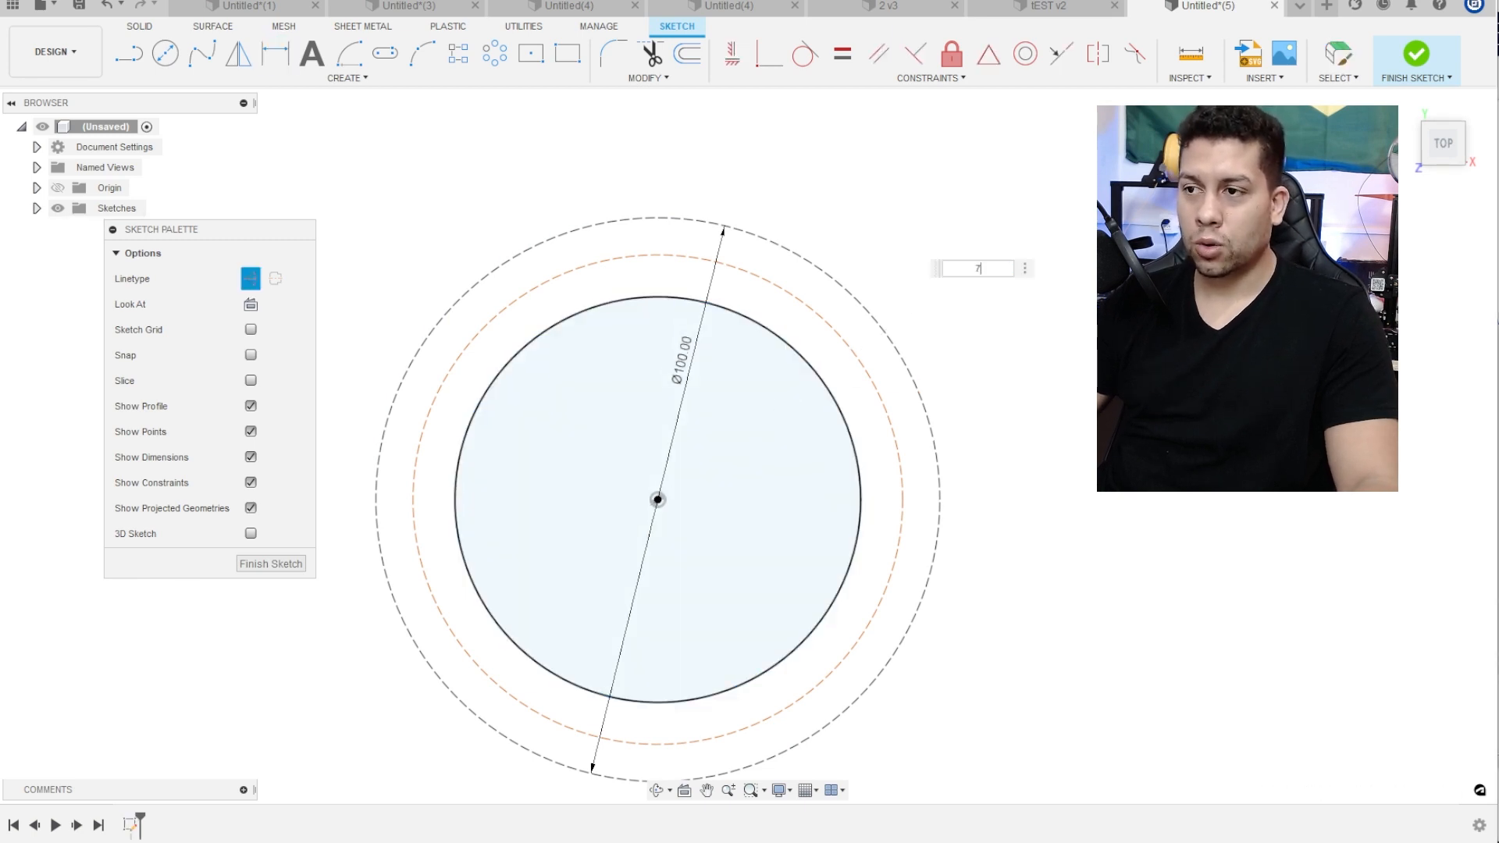
type("5")
key("Return")
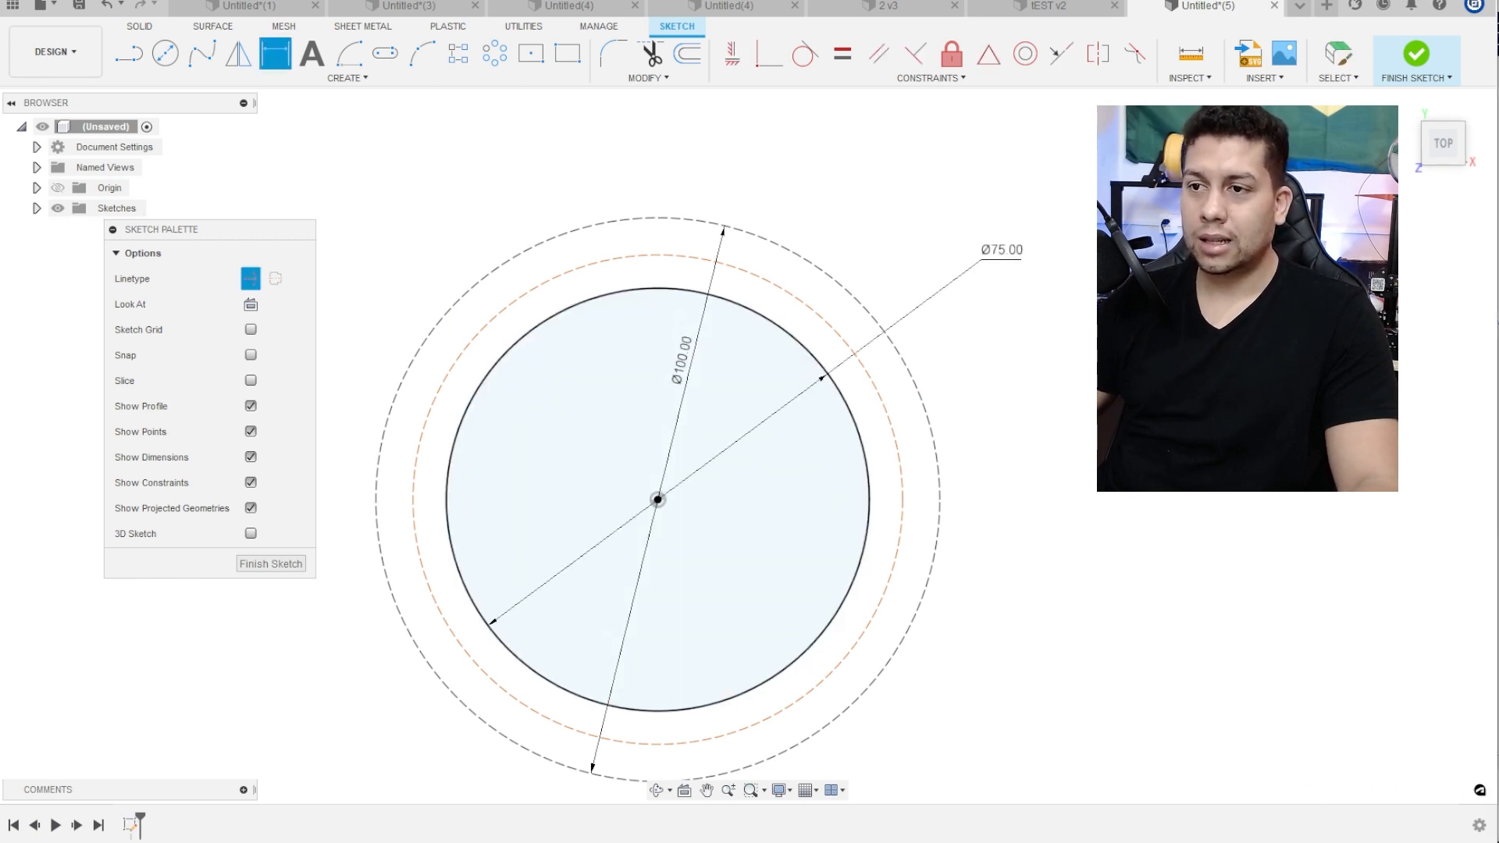
left_click(1416, 57)
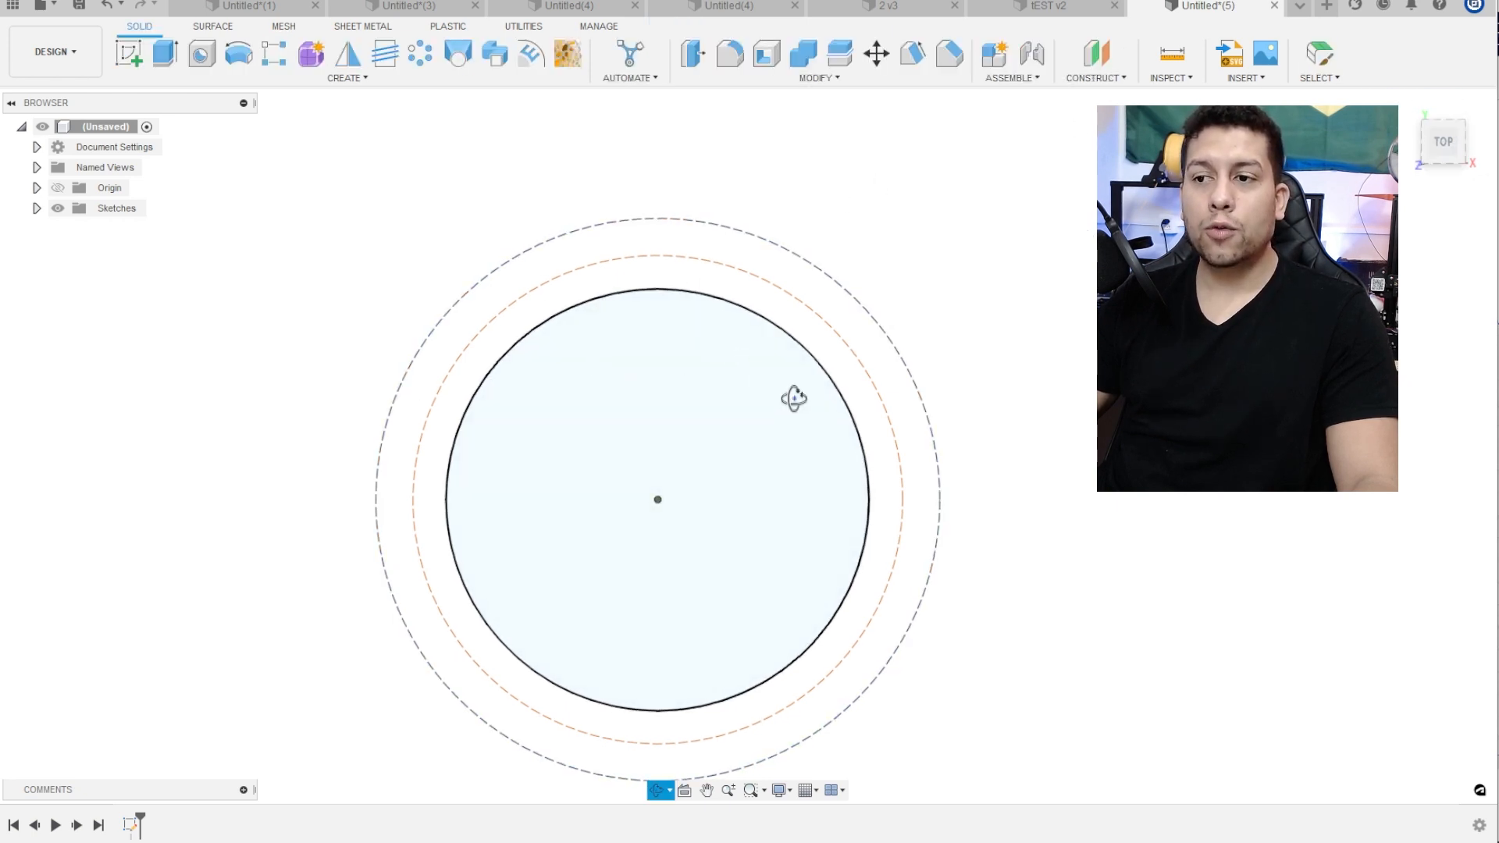
middle_click_drag(793, 399, 826, 321, "shift")
key("e")
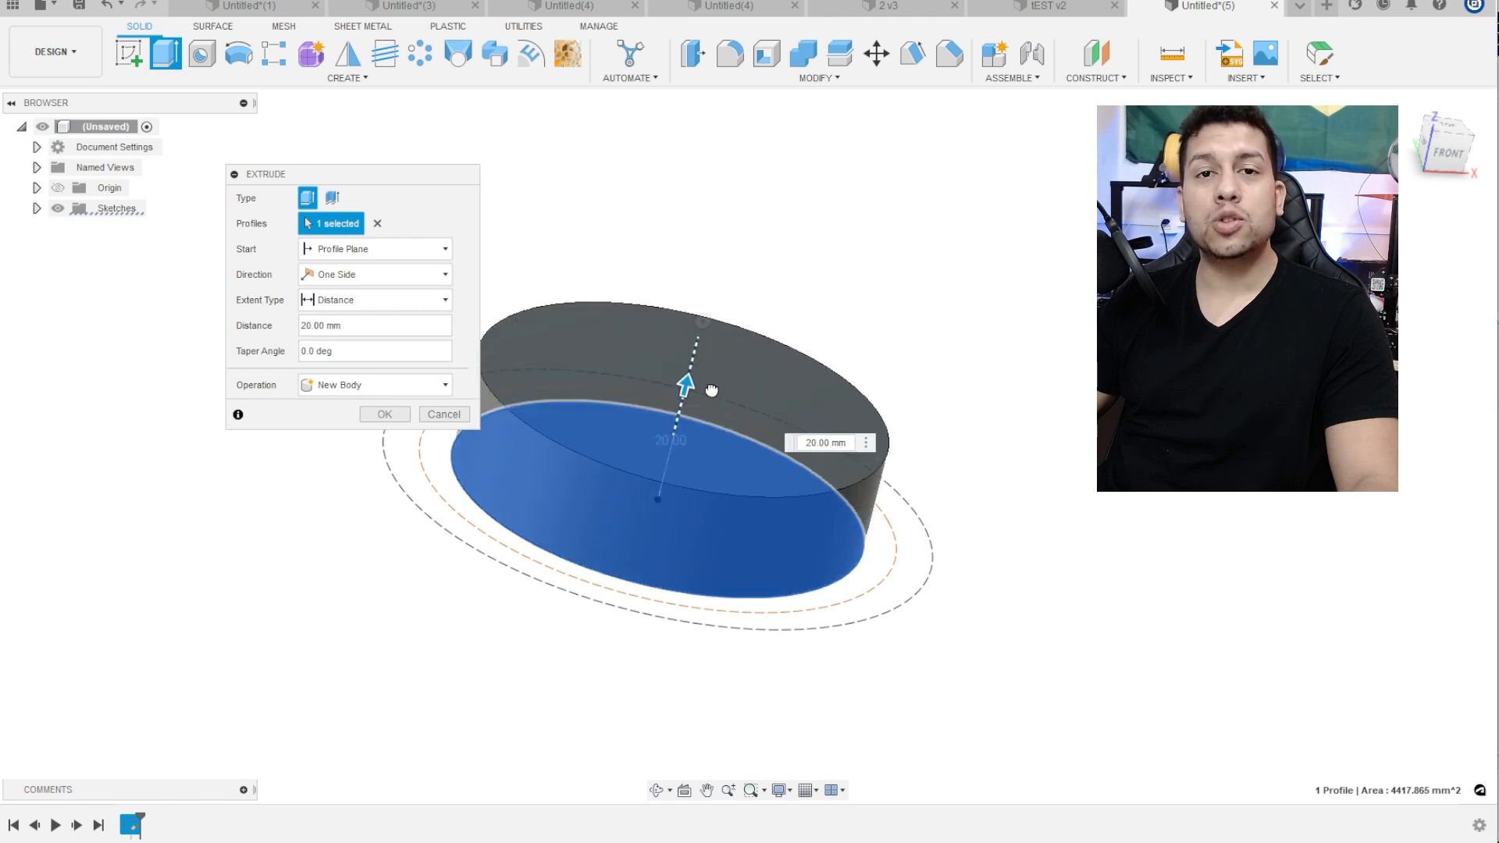
scroll(690, 485, "up", 3)
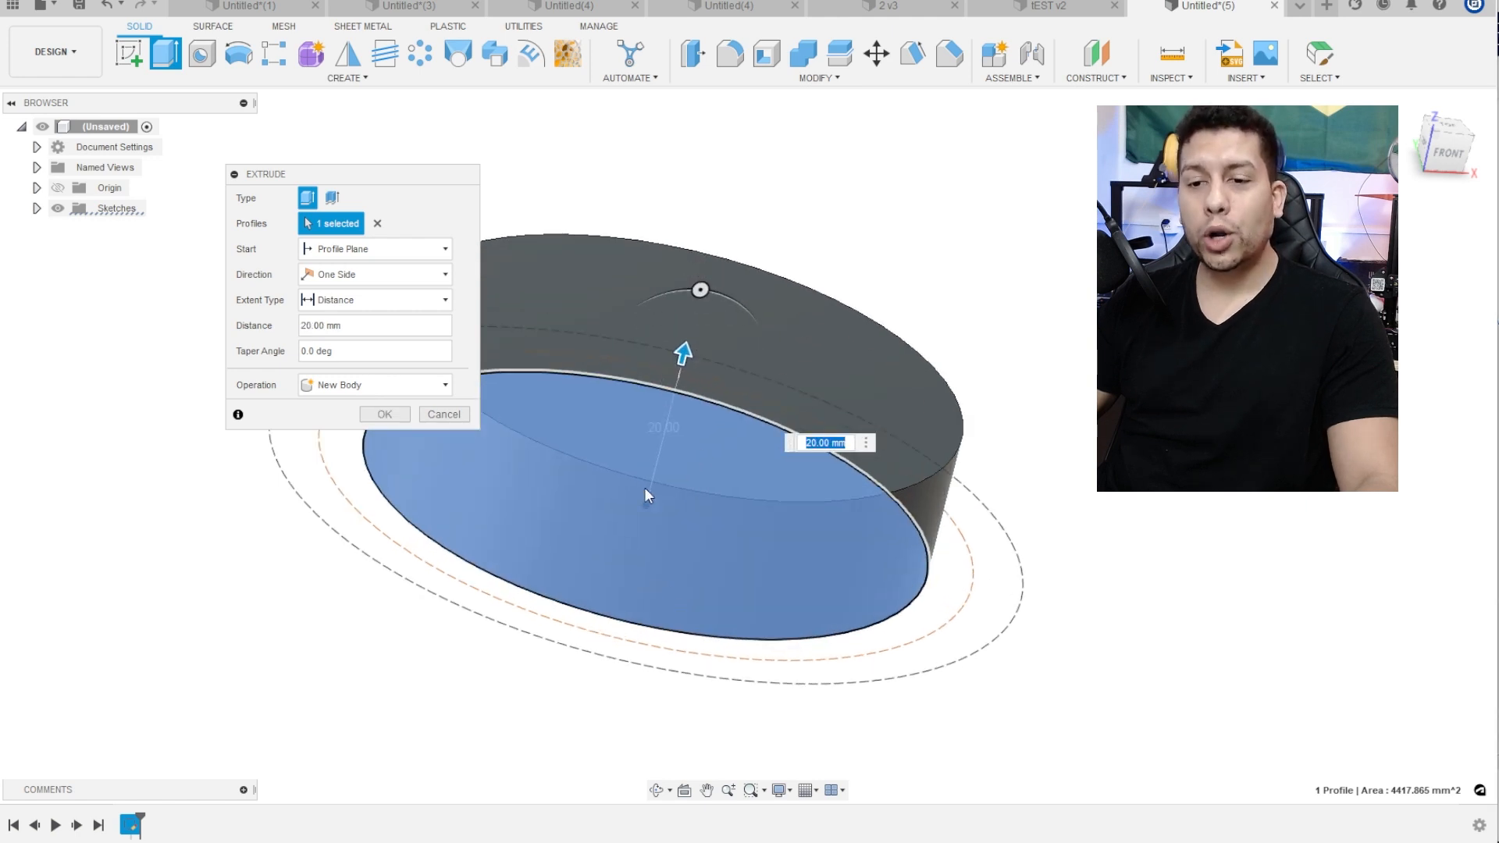
key("Escape")
Reopen the sketch, add a 20 mm diameter circle centred on the origin for the central bore, and finish the sketch
right_click(131, 825)
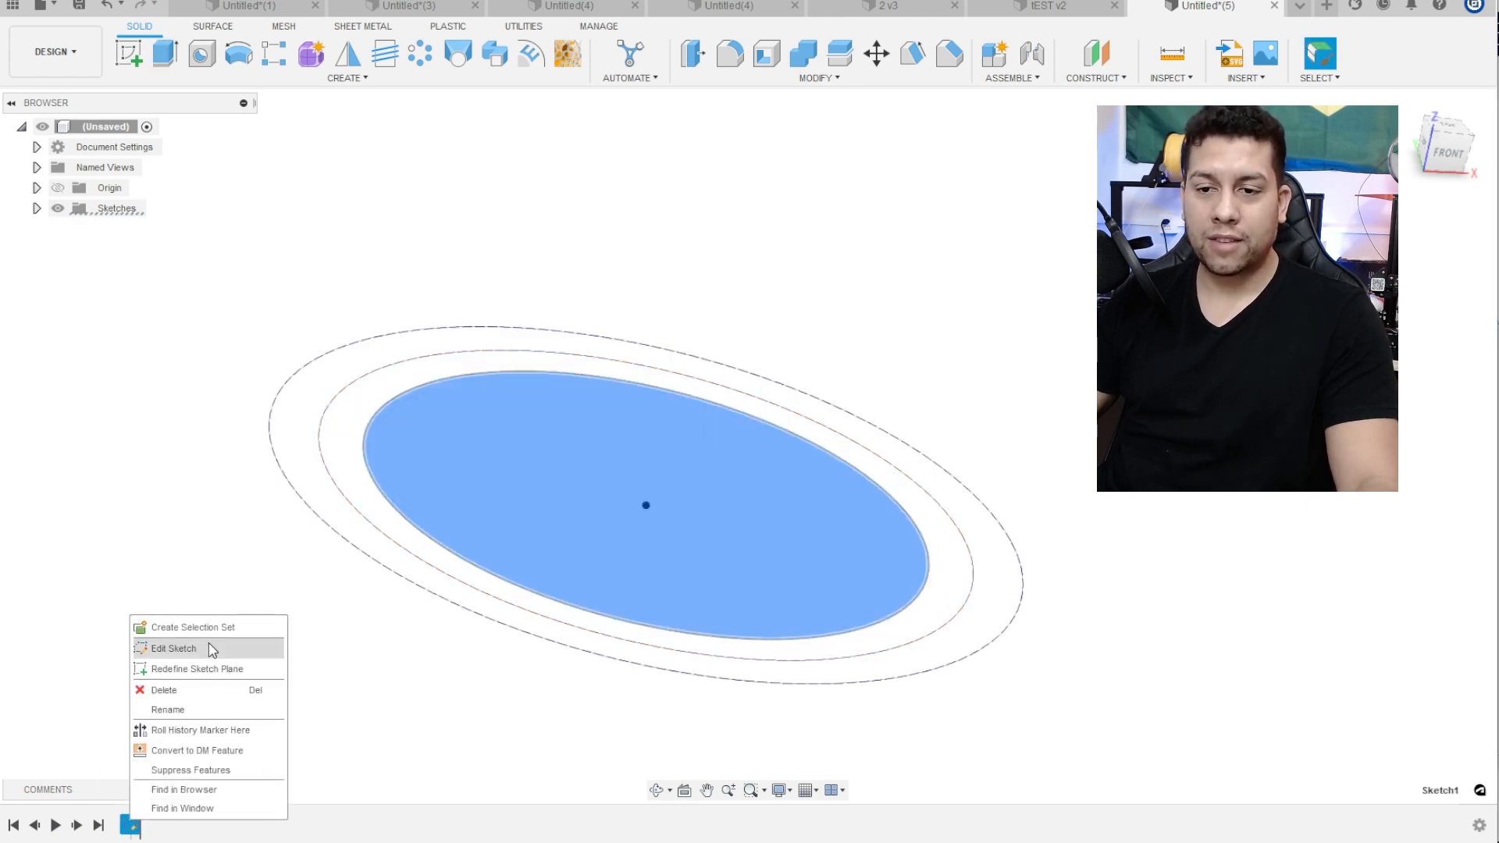
left_click(173, 648)
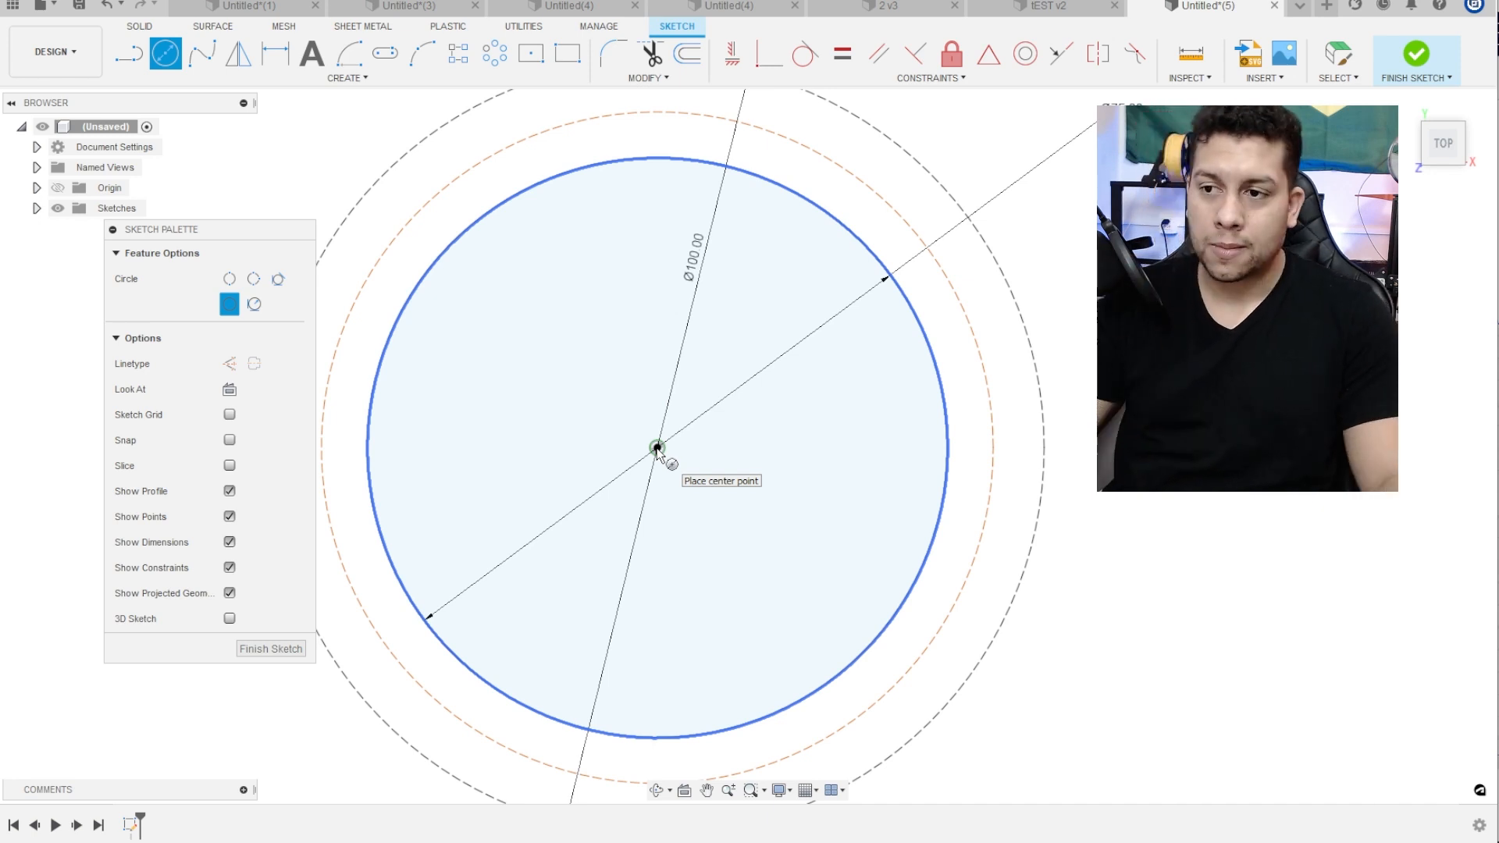
left_click(657, 448)
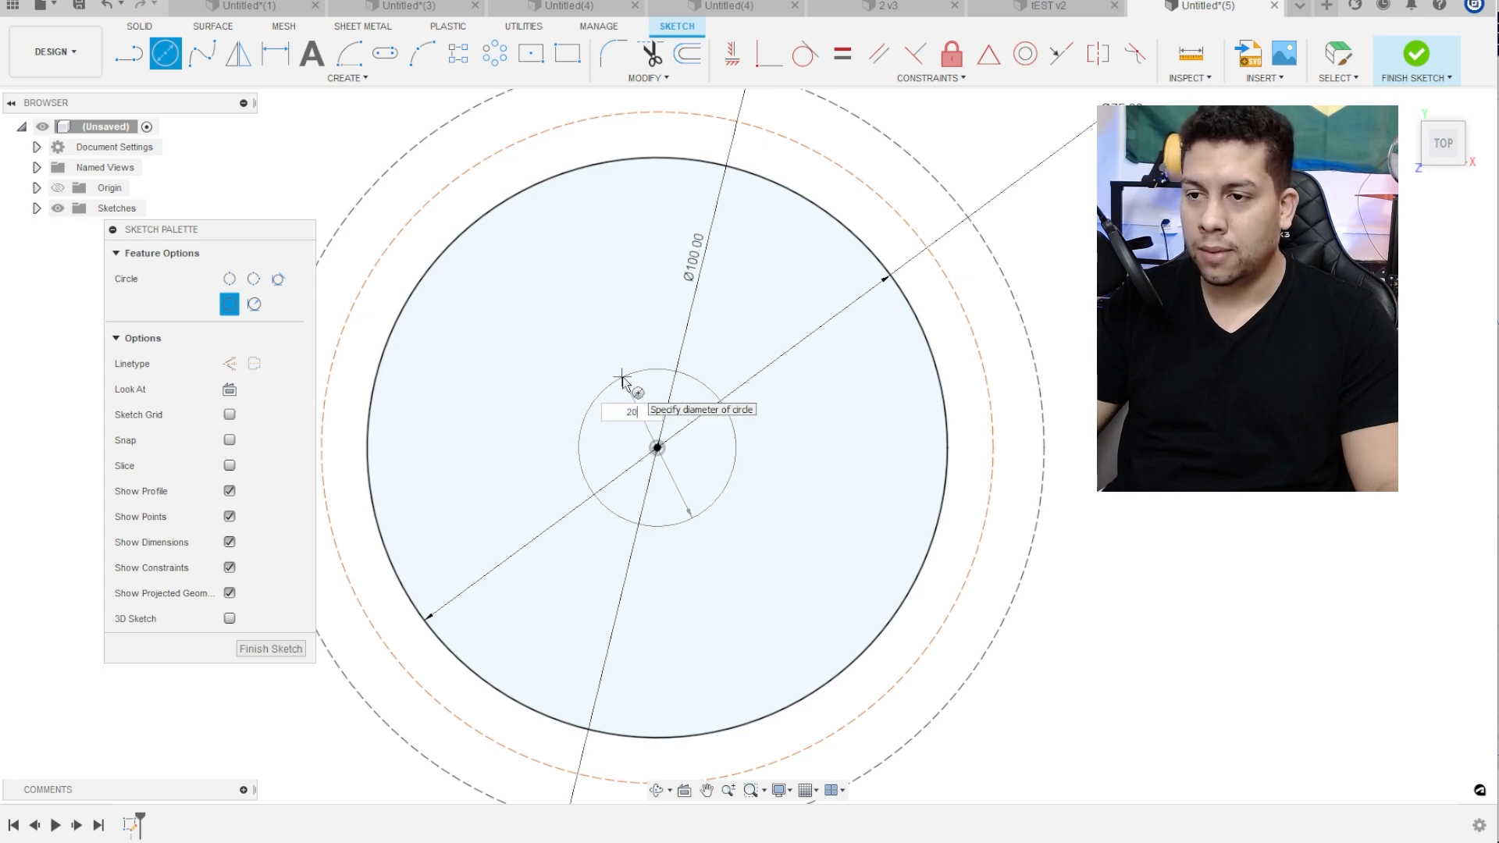
type("20")
key("Return")
key("Escape")
scroll(622, 378, "down", 2)
left_click(1441, 72)
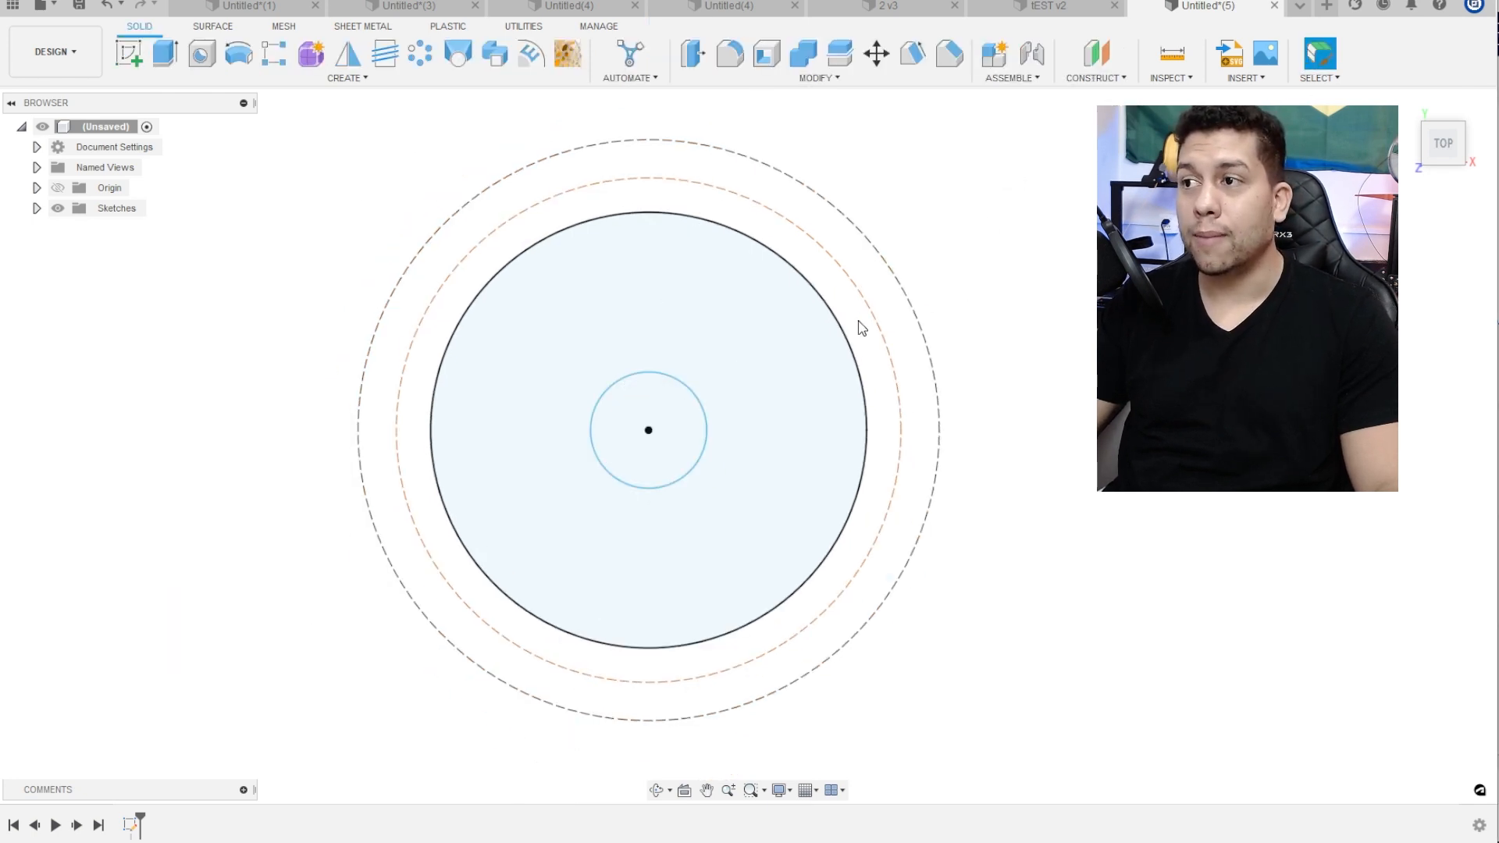
Extrude the ring between the 20 mm bore and the 75 mm circle 10 mm as a new body
left_click(165, 51)
left_click(584, 367)
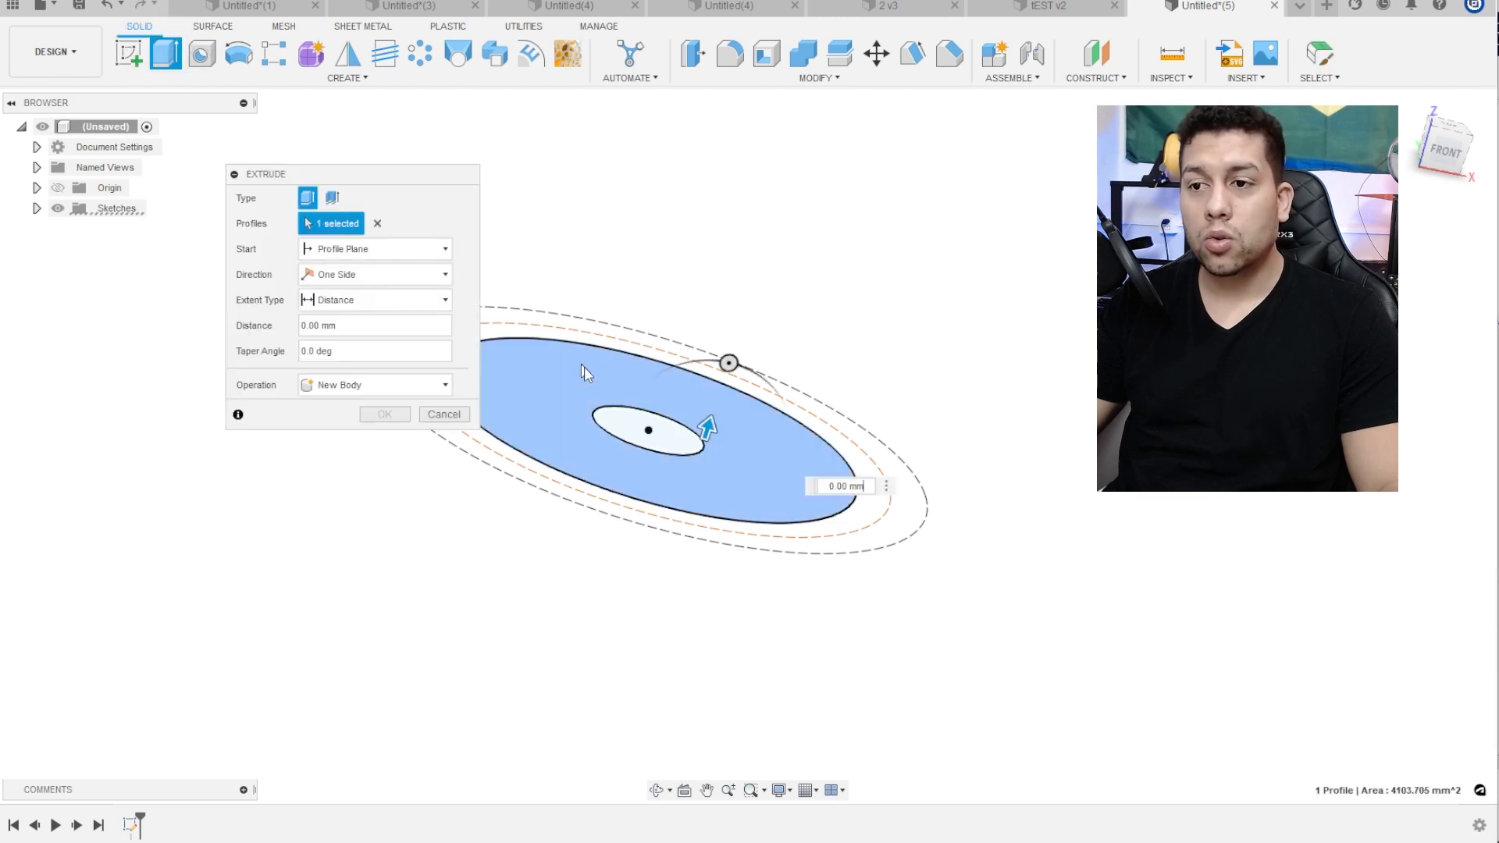
left_click_drag(707, 428, 725, 374)
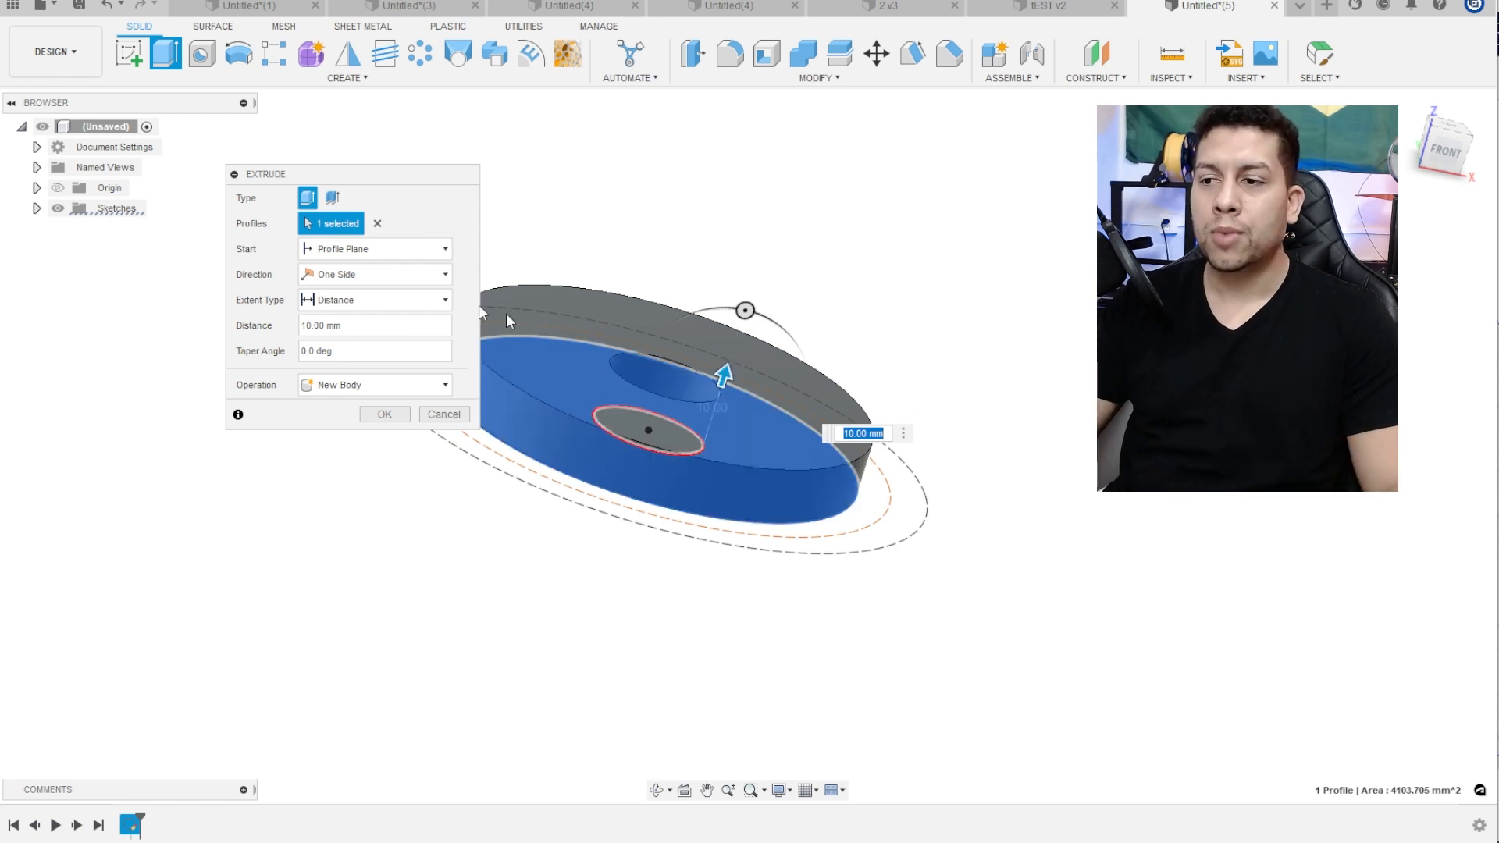
left_click(385, 414)
middle_click_drag(406, 422, 646, 239, "shift")
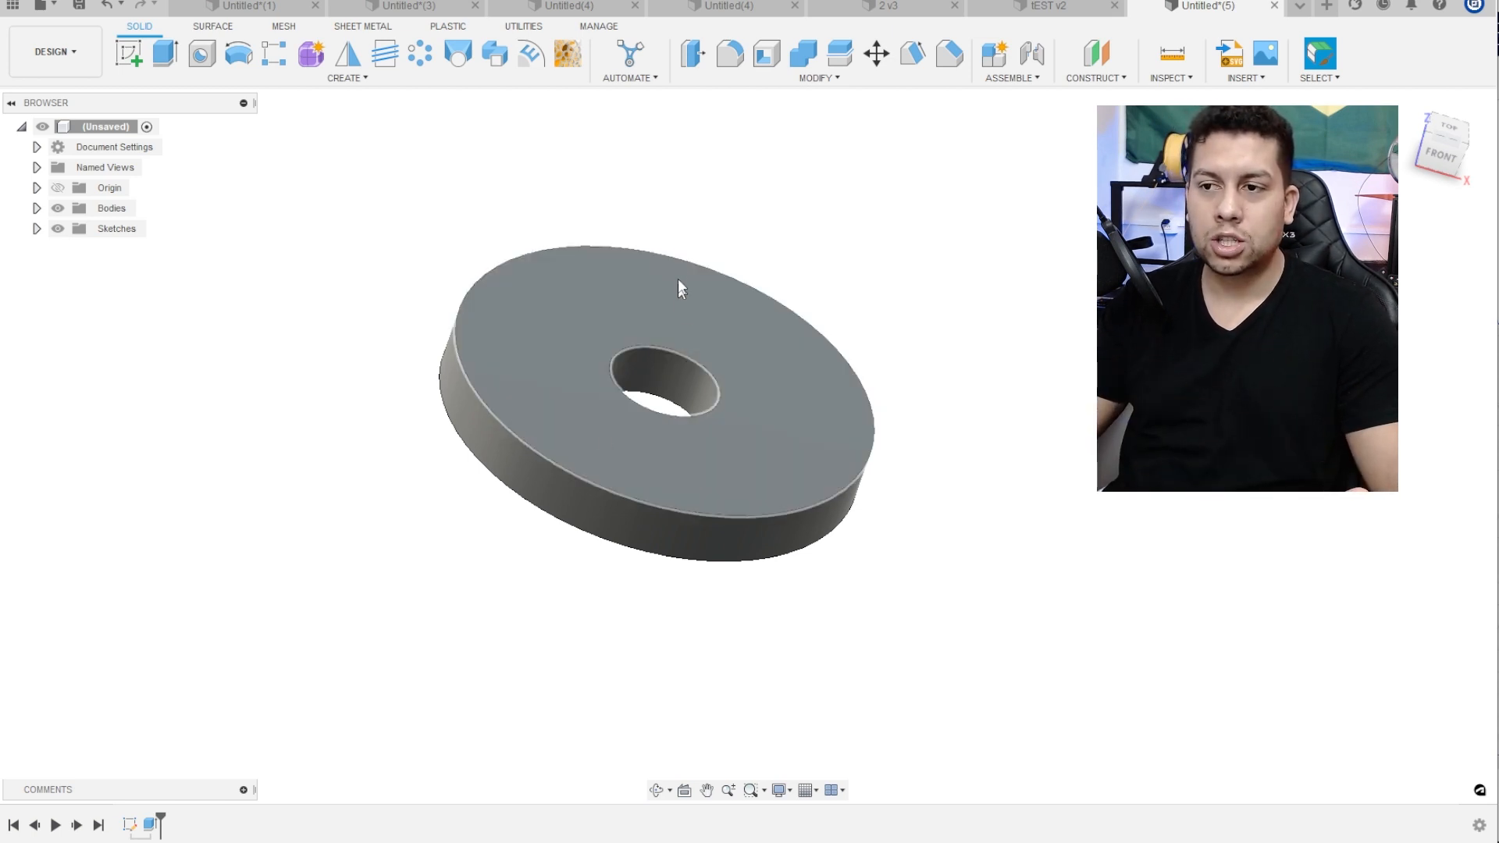
scroll(656, 269, "up", 1)
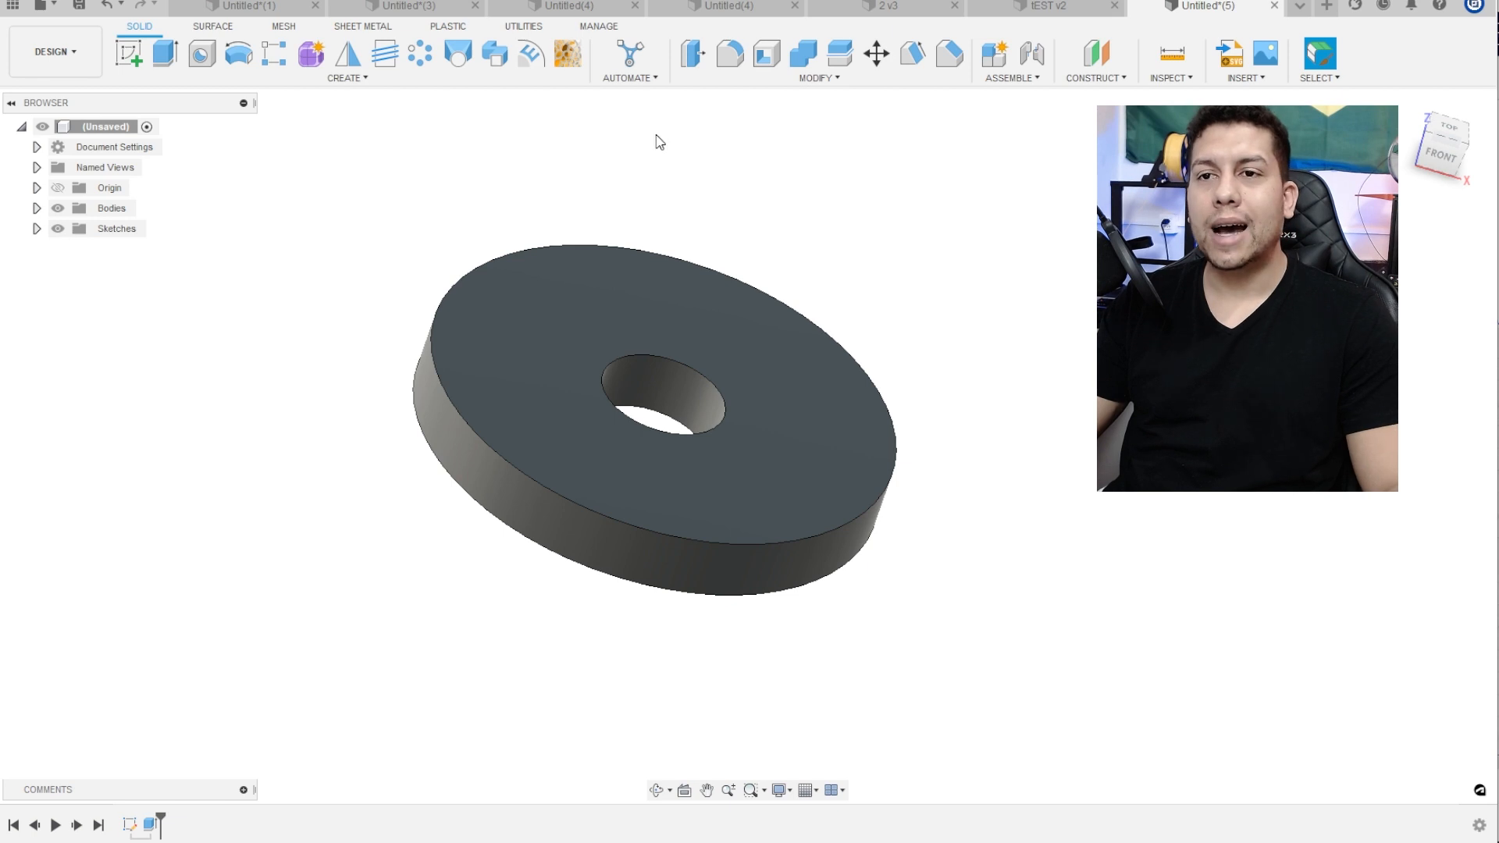
middle_click_drag(660, 142, 653, 144, "shift")
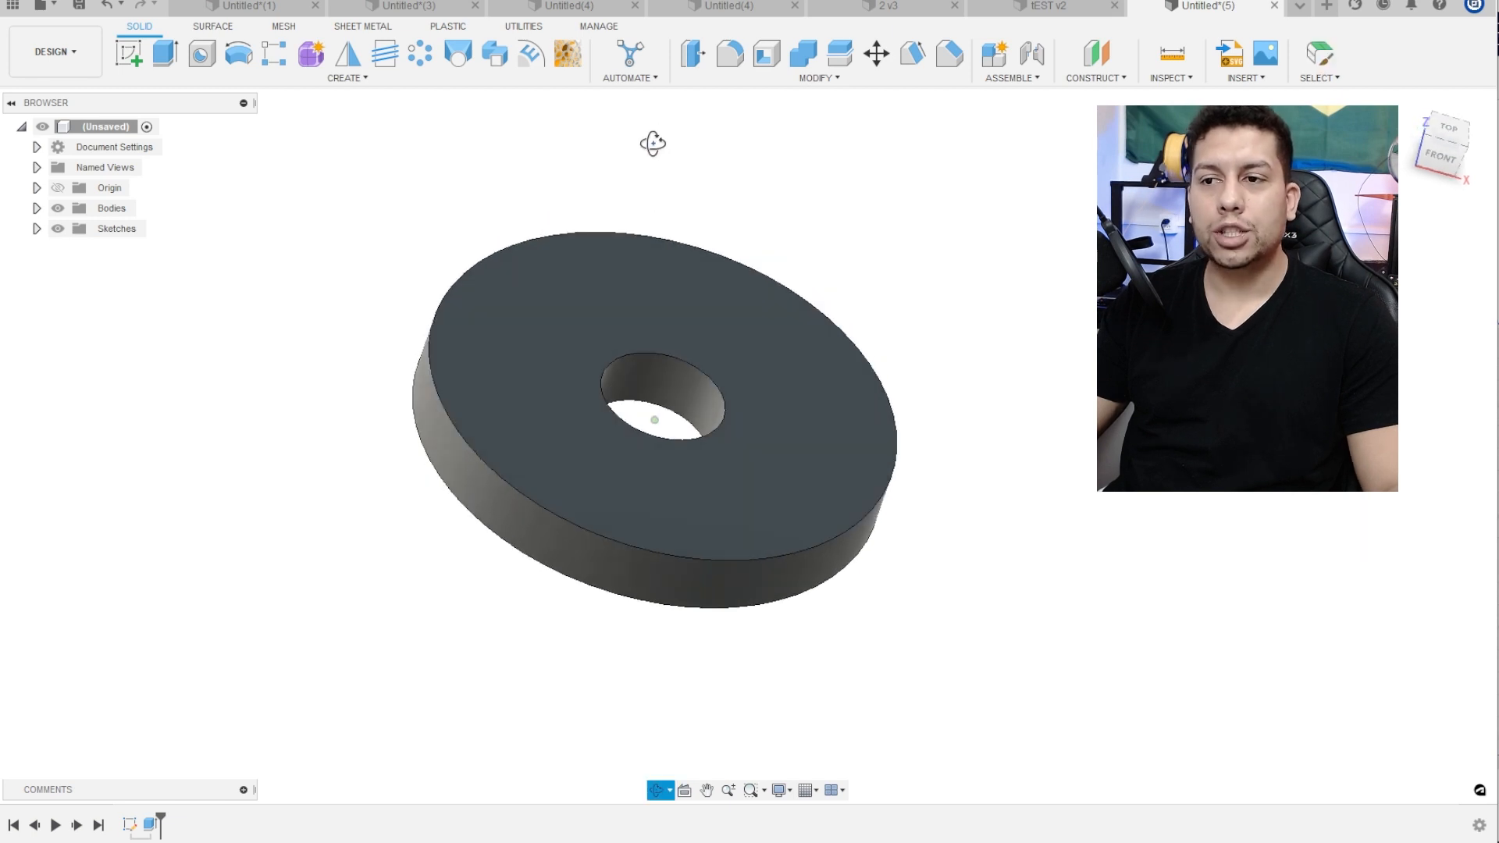
Show the base sketch again and reopen it for editing
left_click(37, 229)
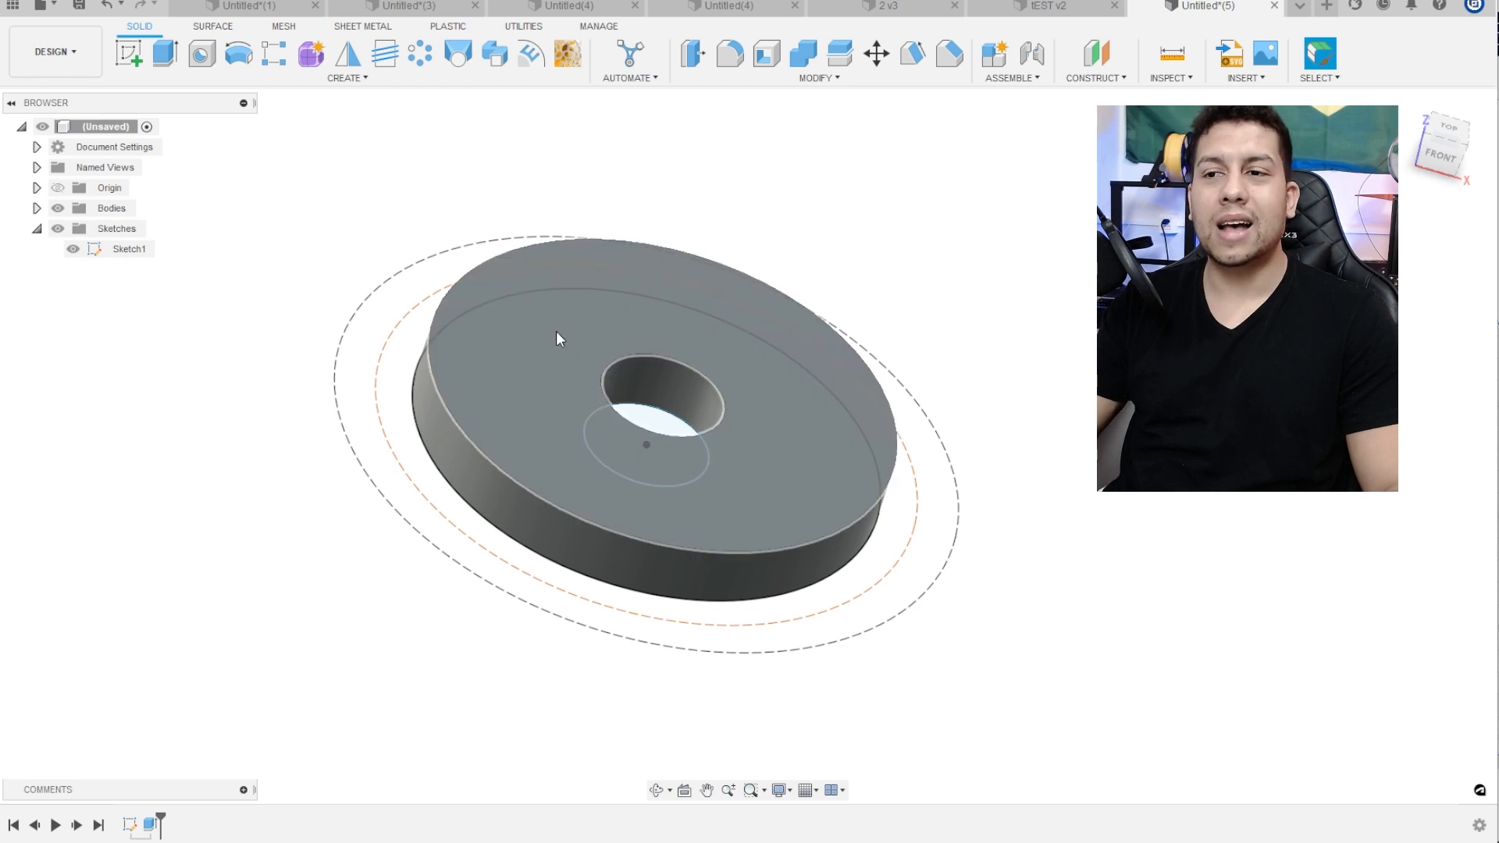
right_click(127, 827)
left_click(174, 652)
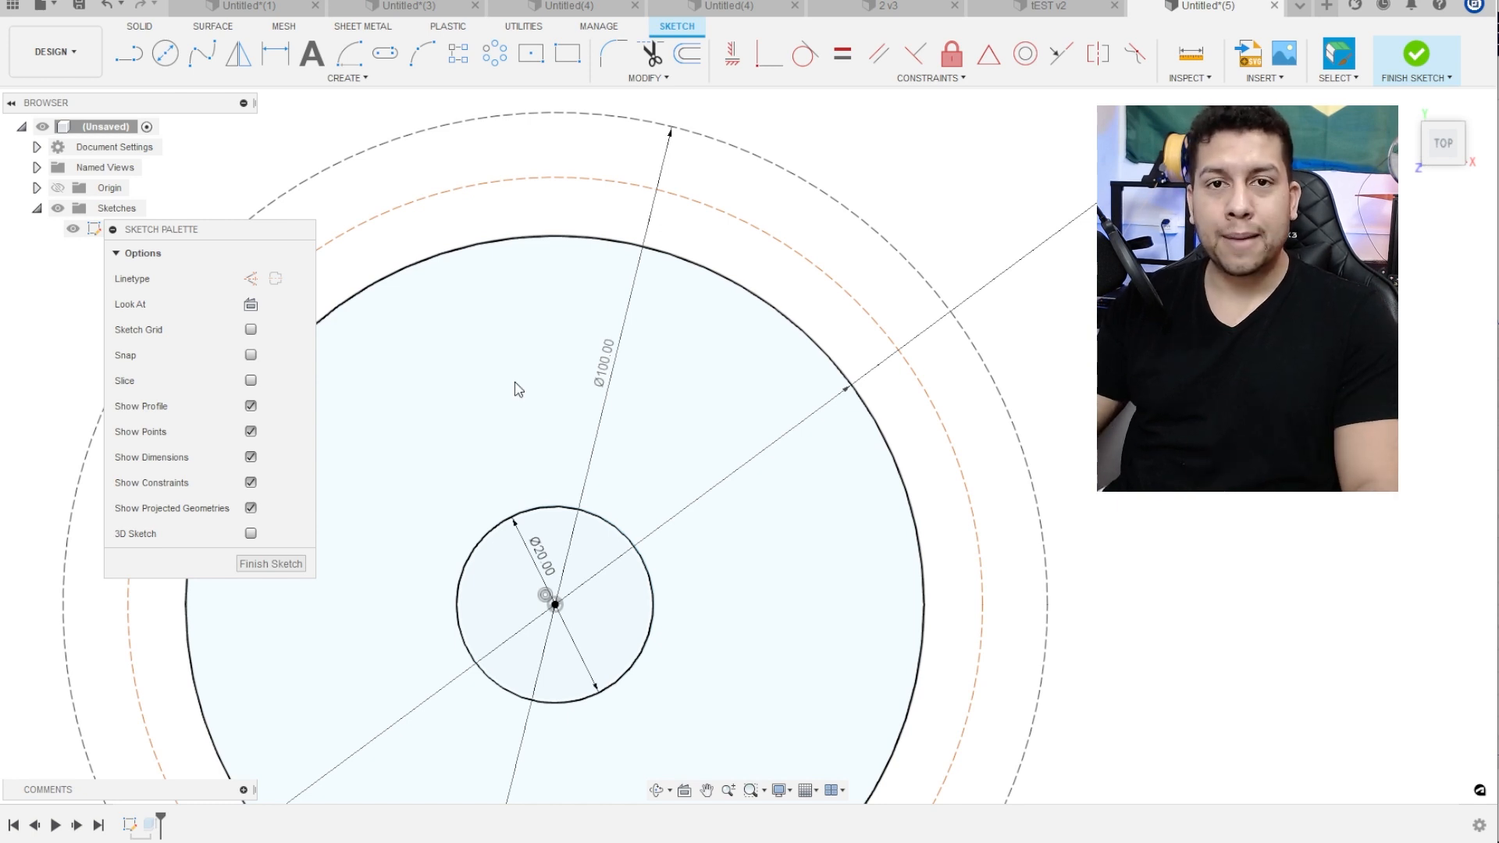
Draw a vertical construction line from the origin up past the 100 mm circle
scroll(571, 351, "down", 3)
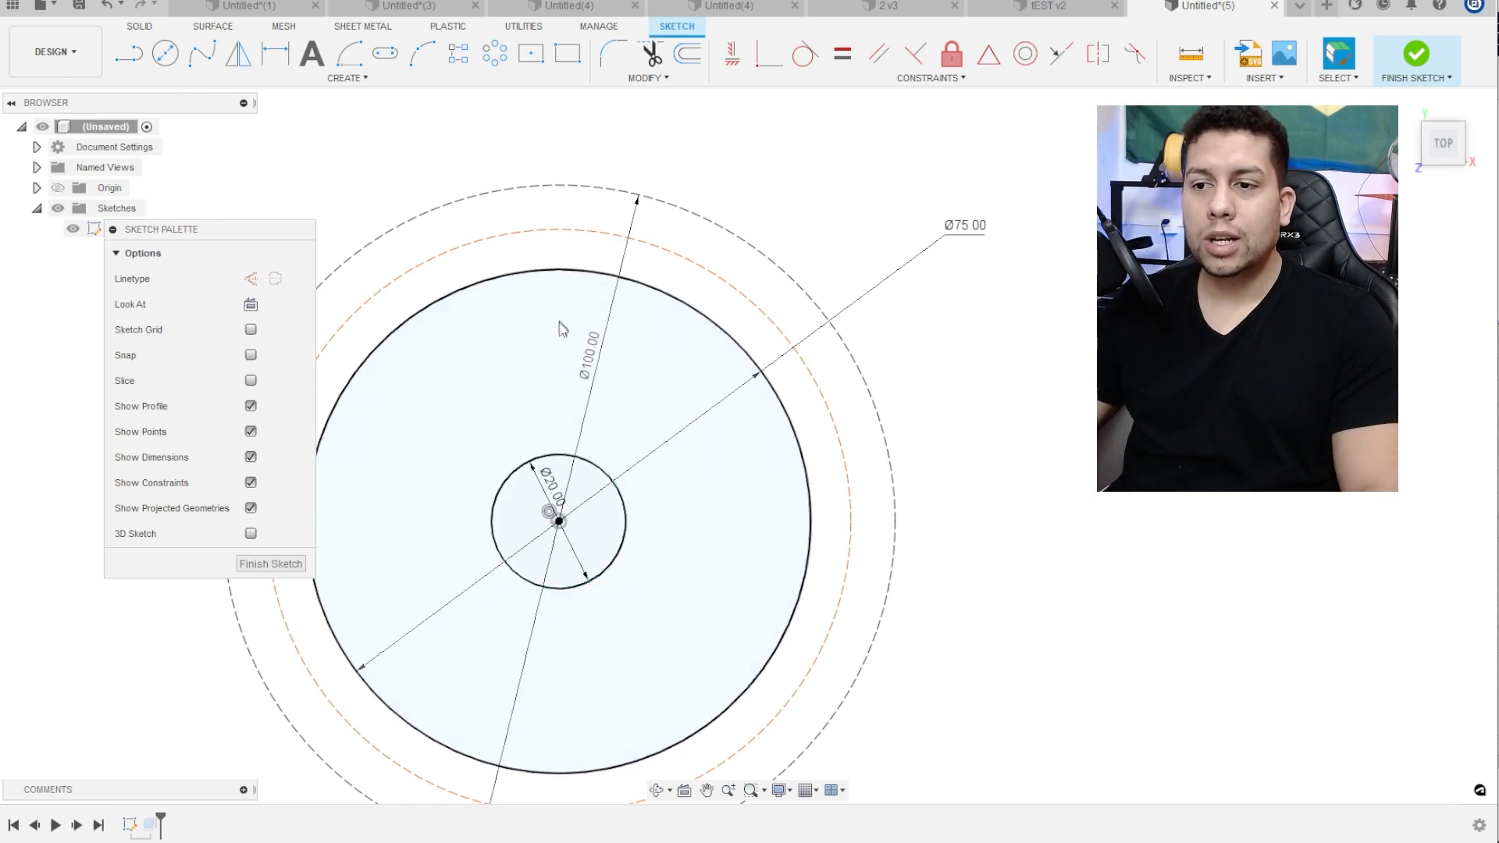
key("l")
left_click(559, 522)
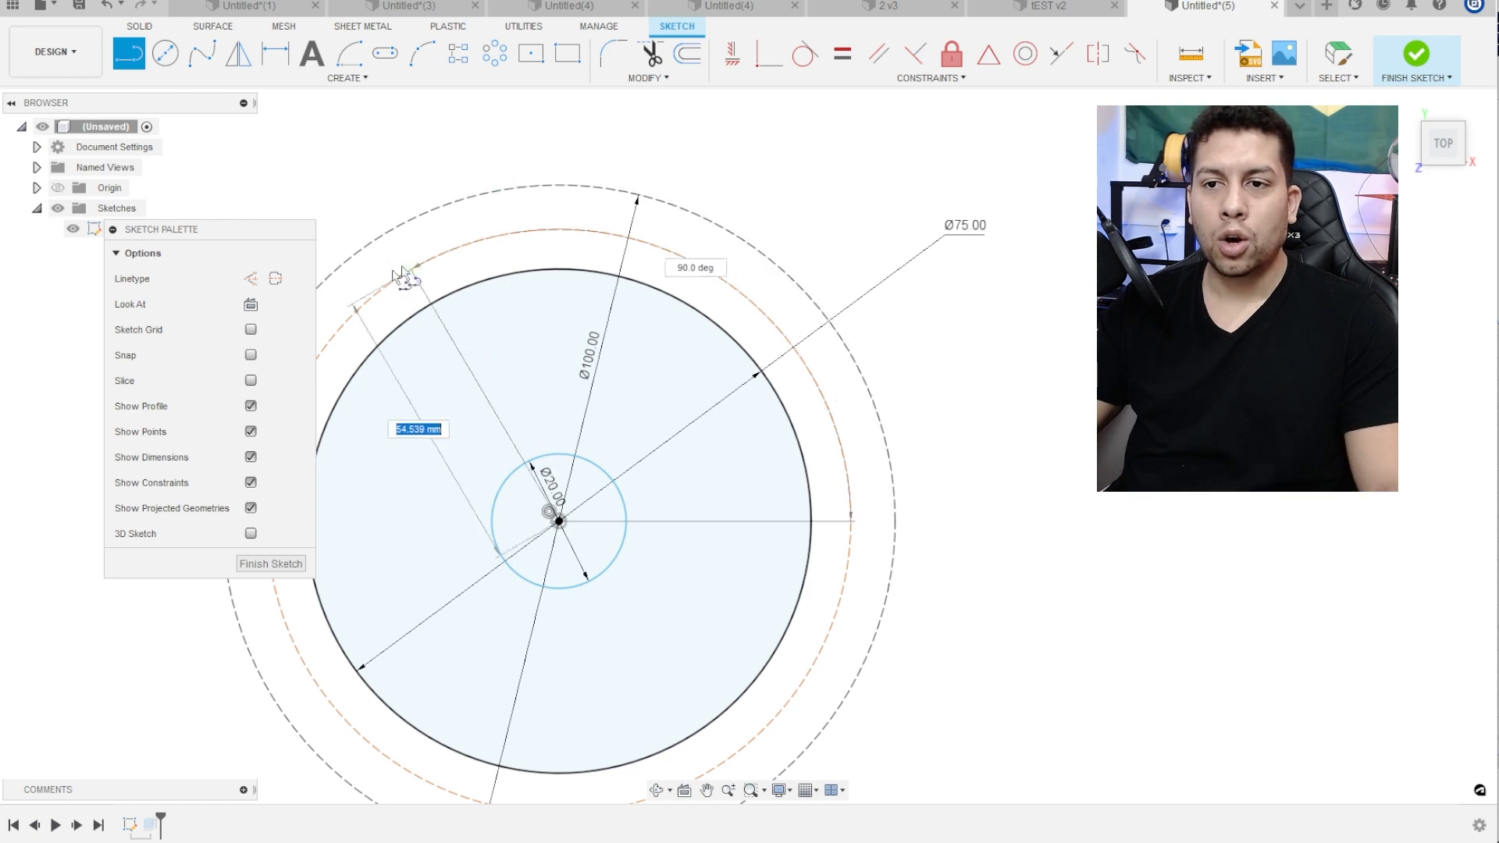
left_click(250, 278)
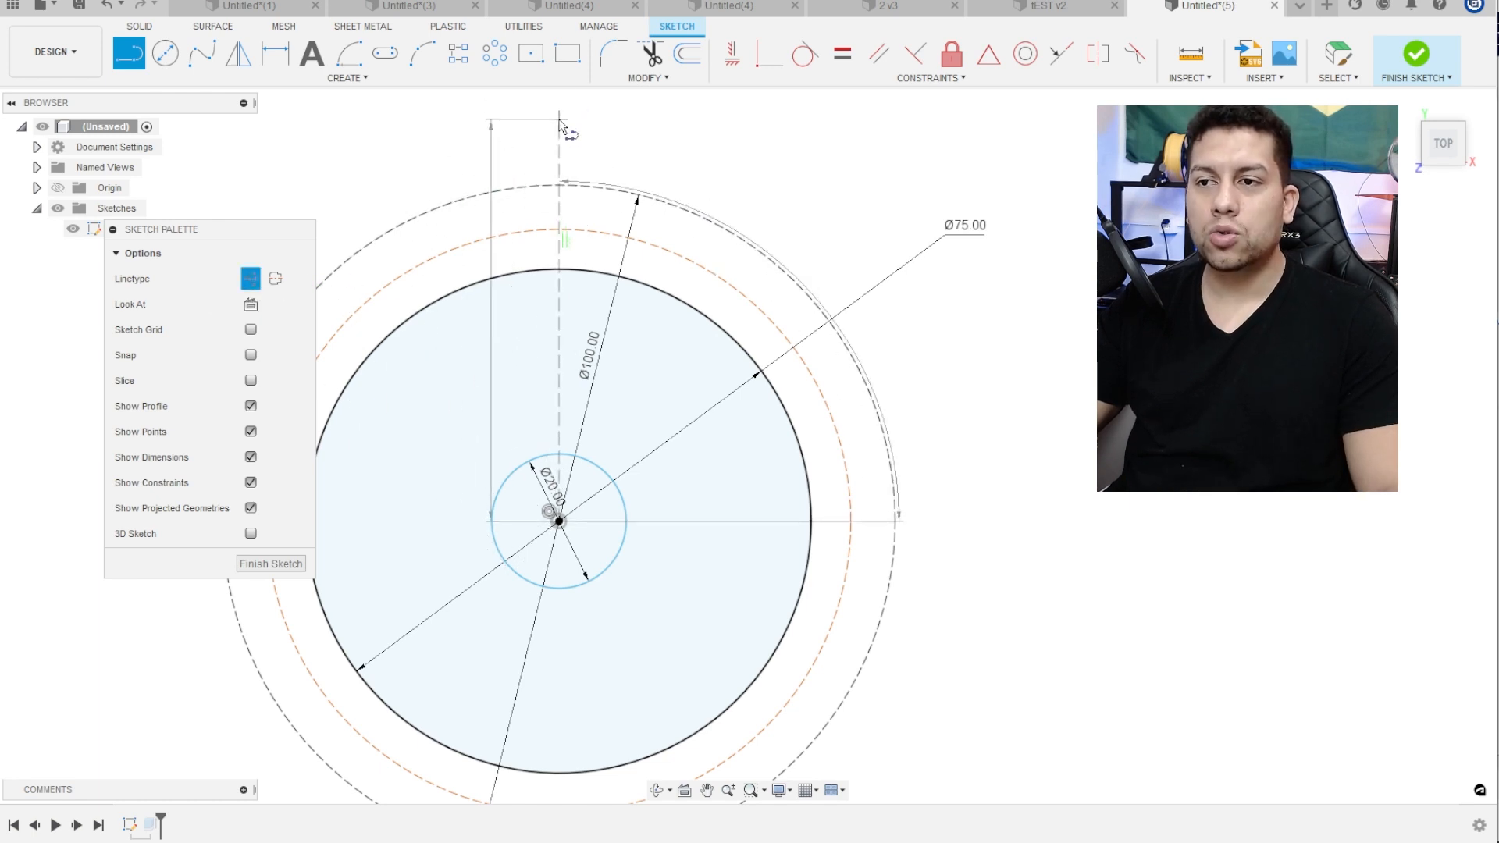
left_click(559, 120)
key("Escape")
Draw half a tooth outline left of the centreline: a vertical line about 6 mm from the 75 mm circle to the middle circle, slanting inward to the 100 mm circle
scroll(597, 185, "up", 3)
key("l")
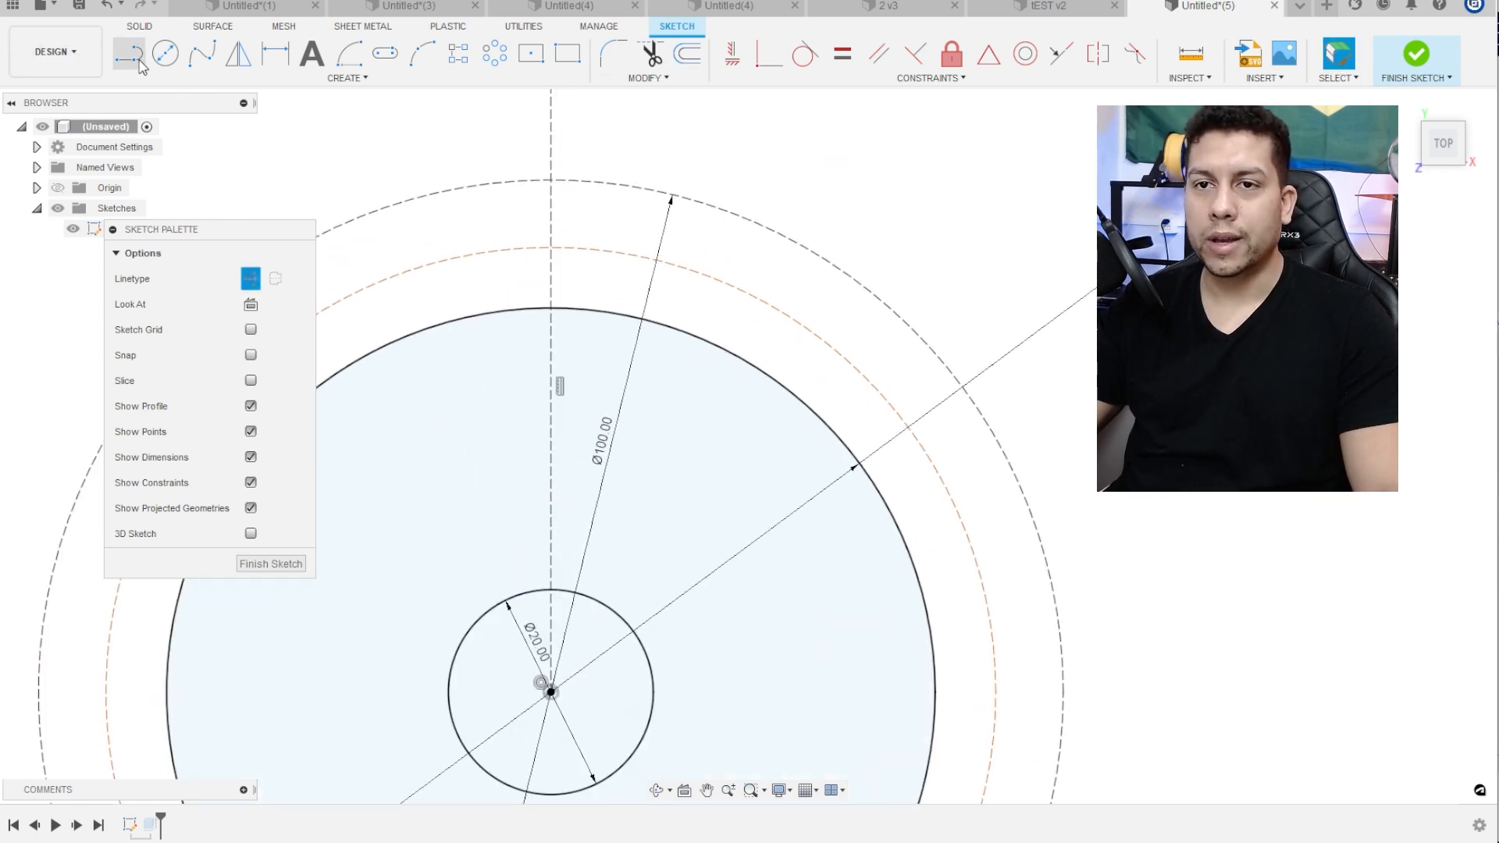
left_click(252, 280)
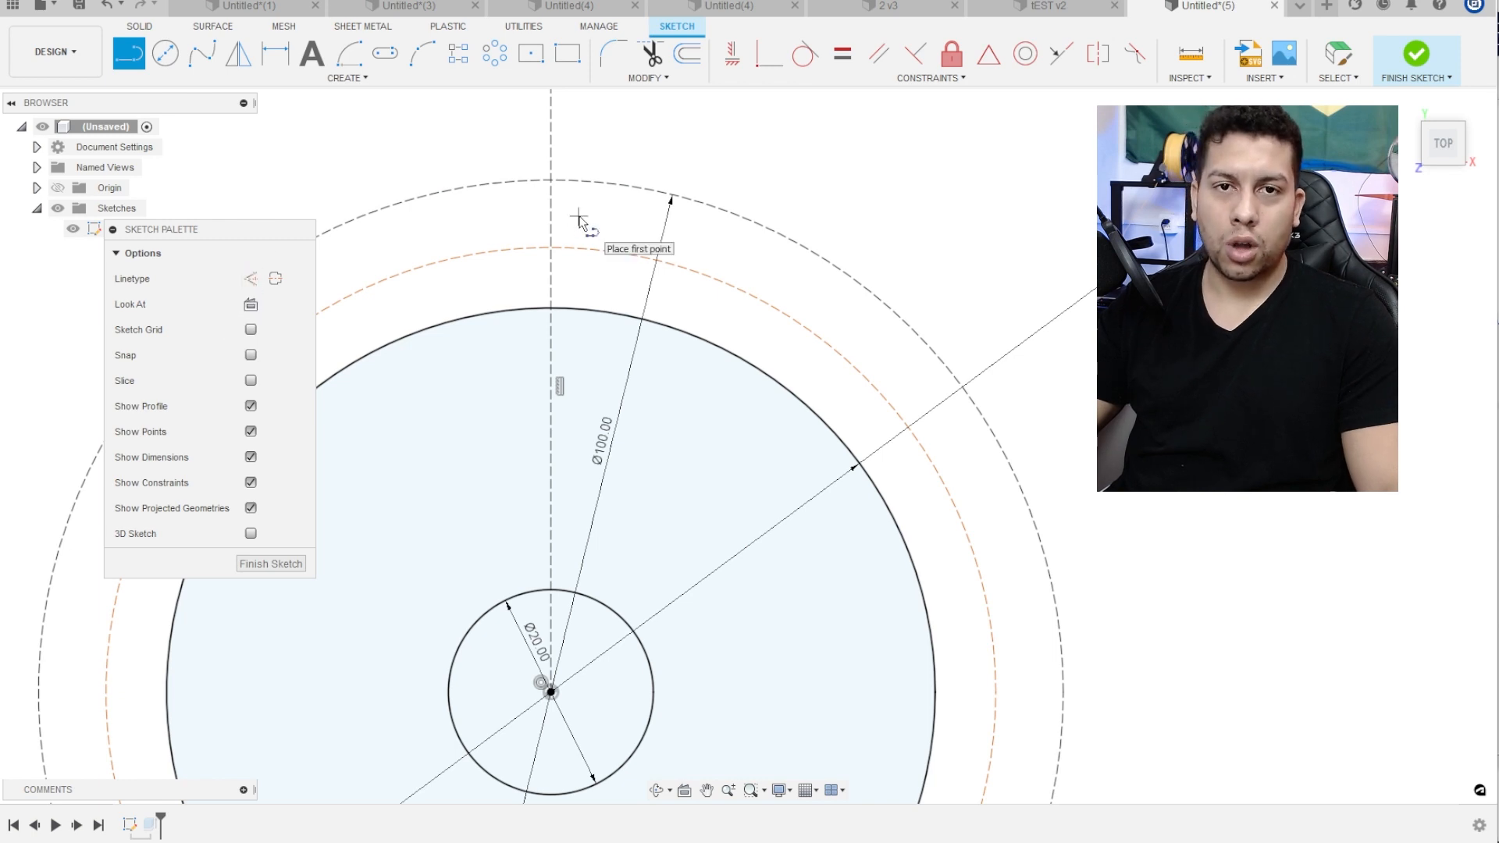
scroll(578, 220, "up", 2)
scroll(432, 310, "up", 1)
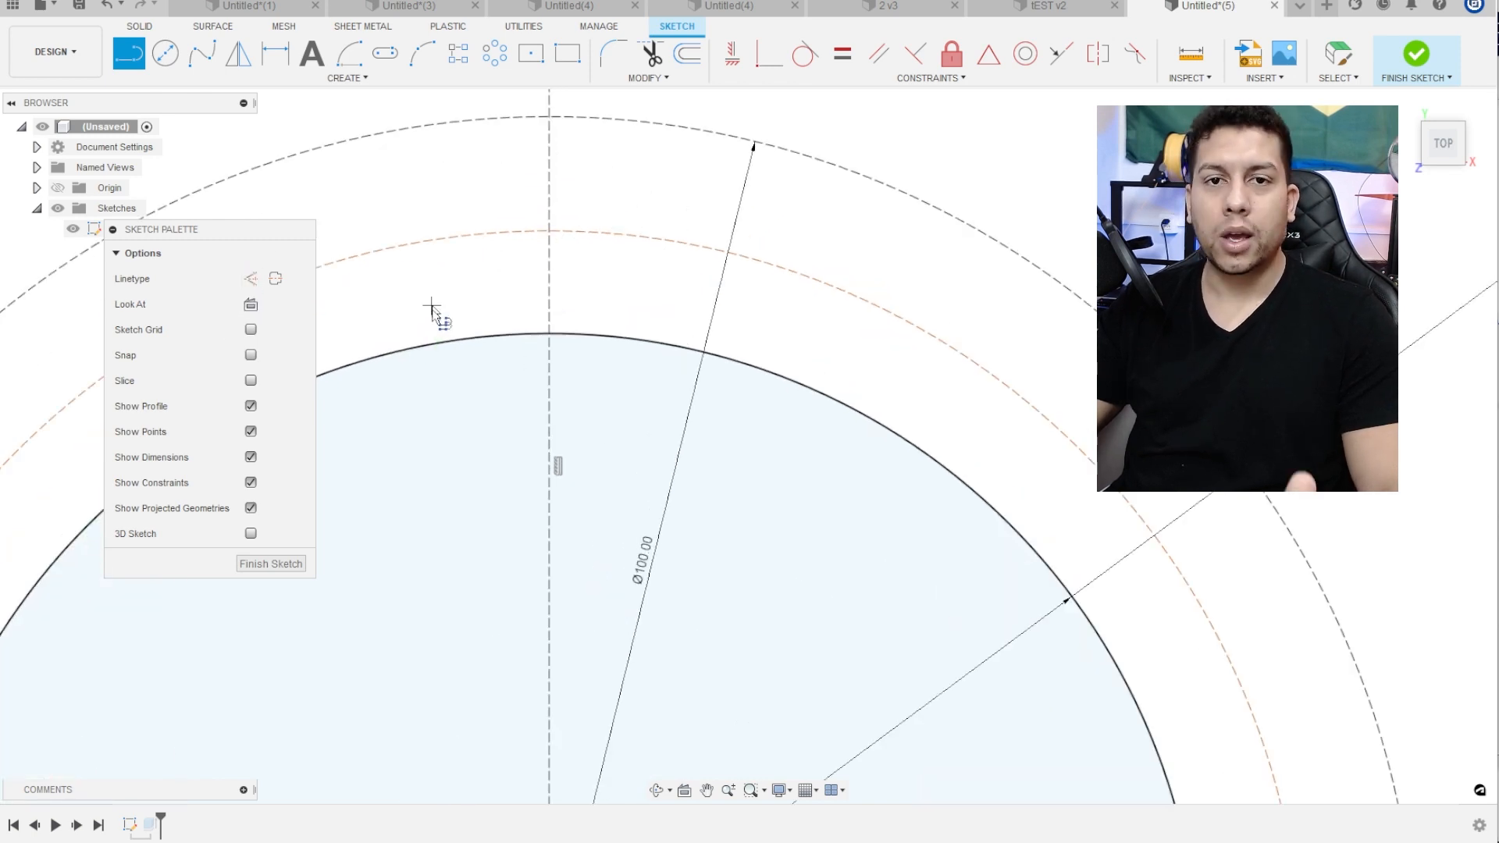
left_click(447, 341)
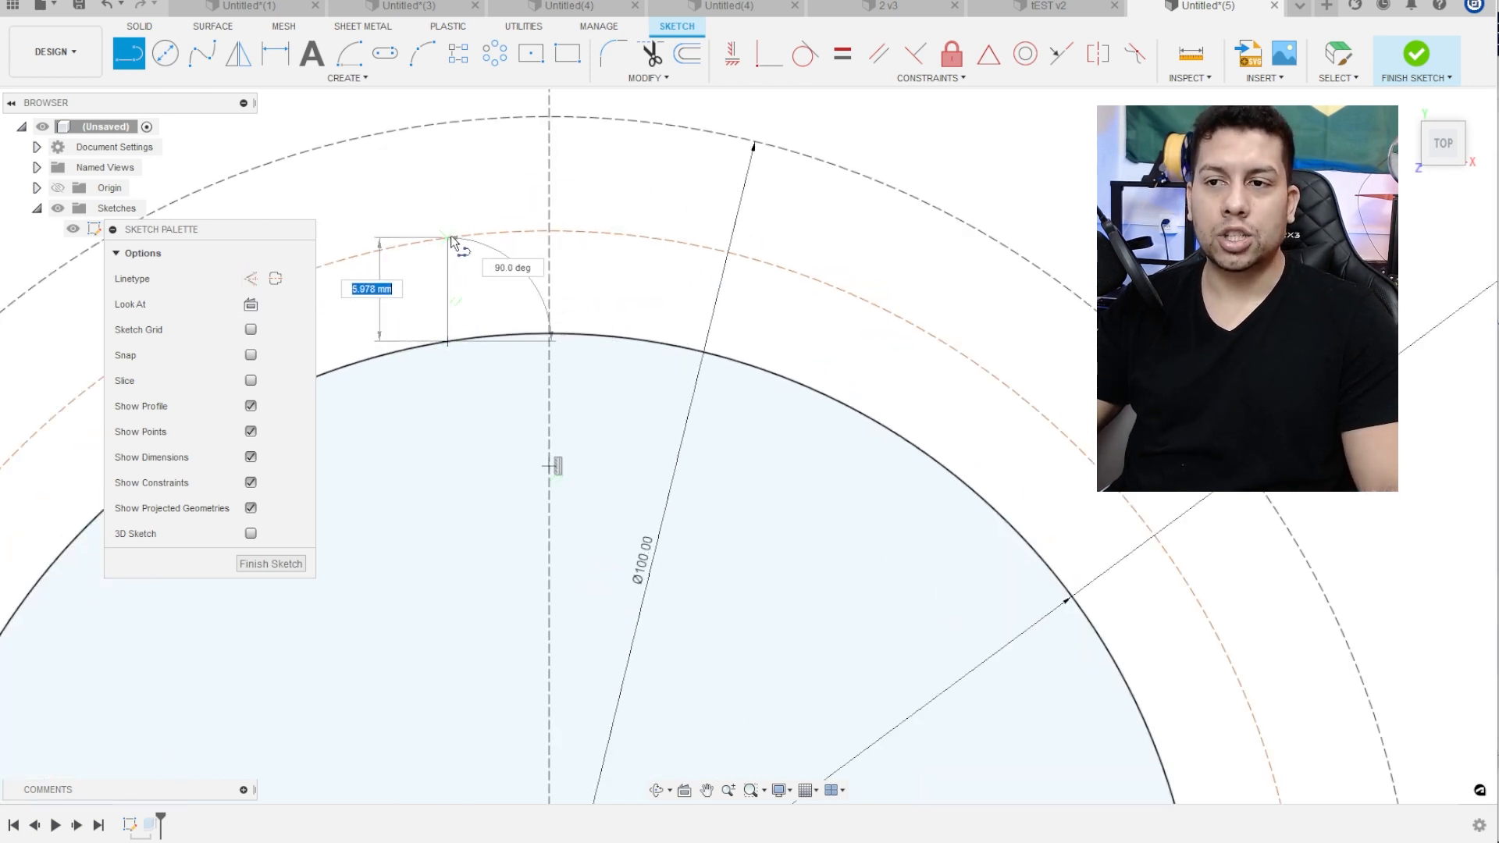
left_click(451, 238)
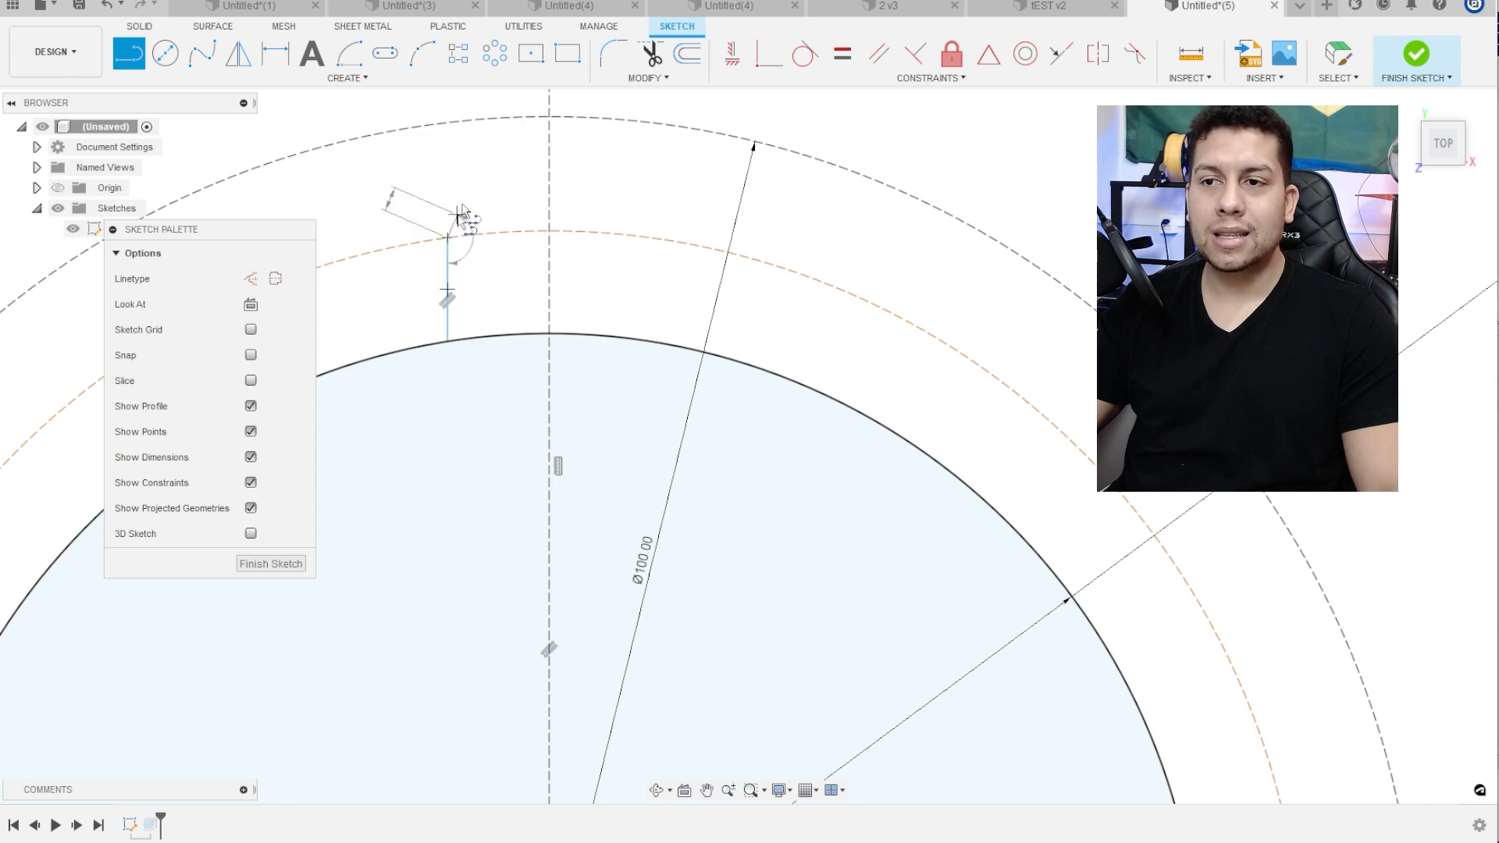
left_click(497, 119)
key("Escape")
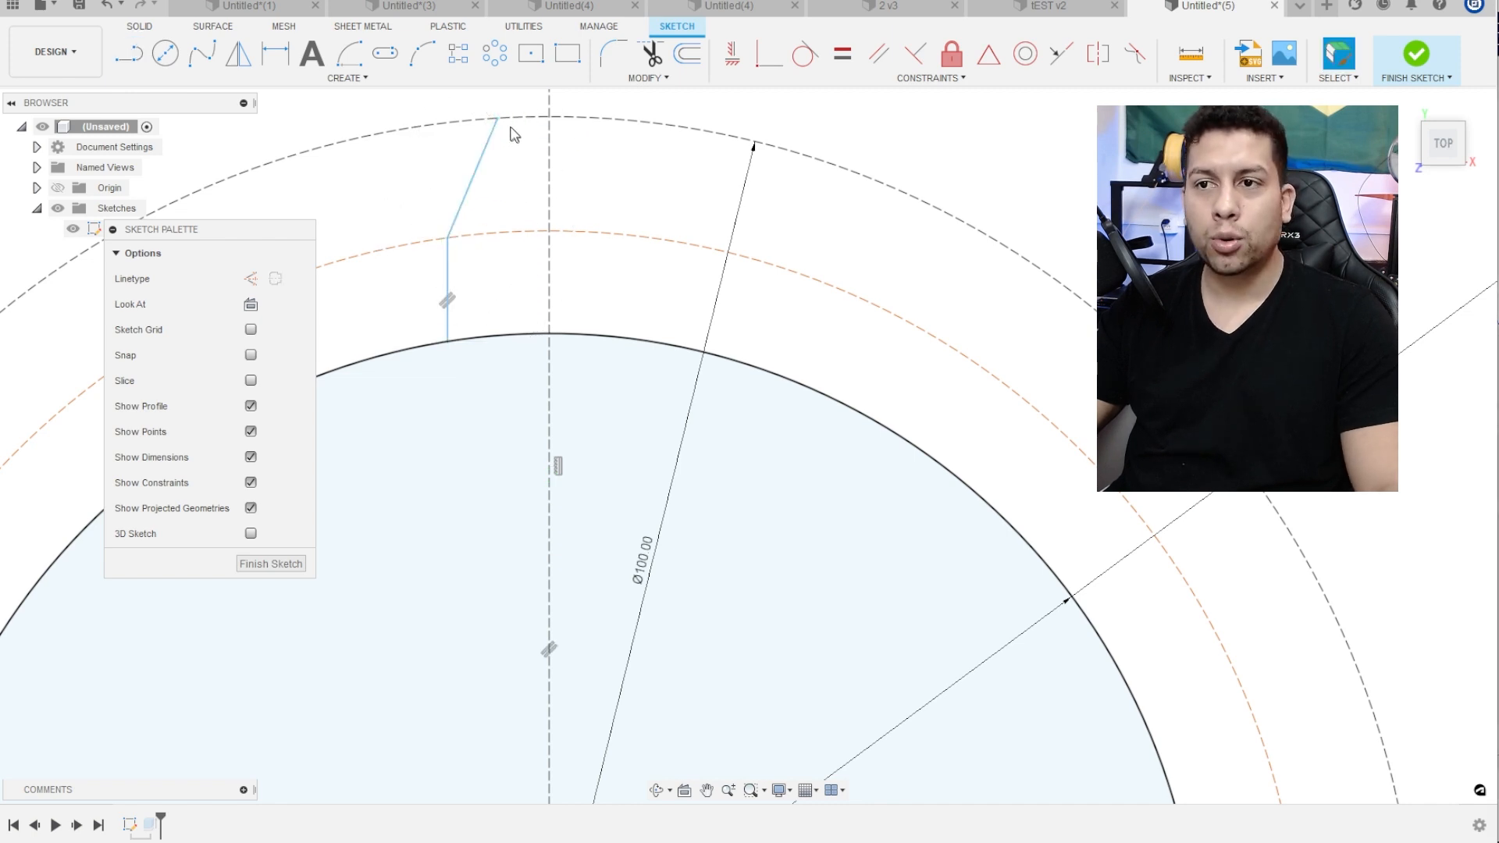
Mirror the two tooth flank lines about the vertical construction line
scroll(369, 149, "down", 2)
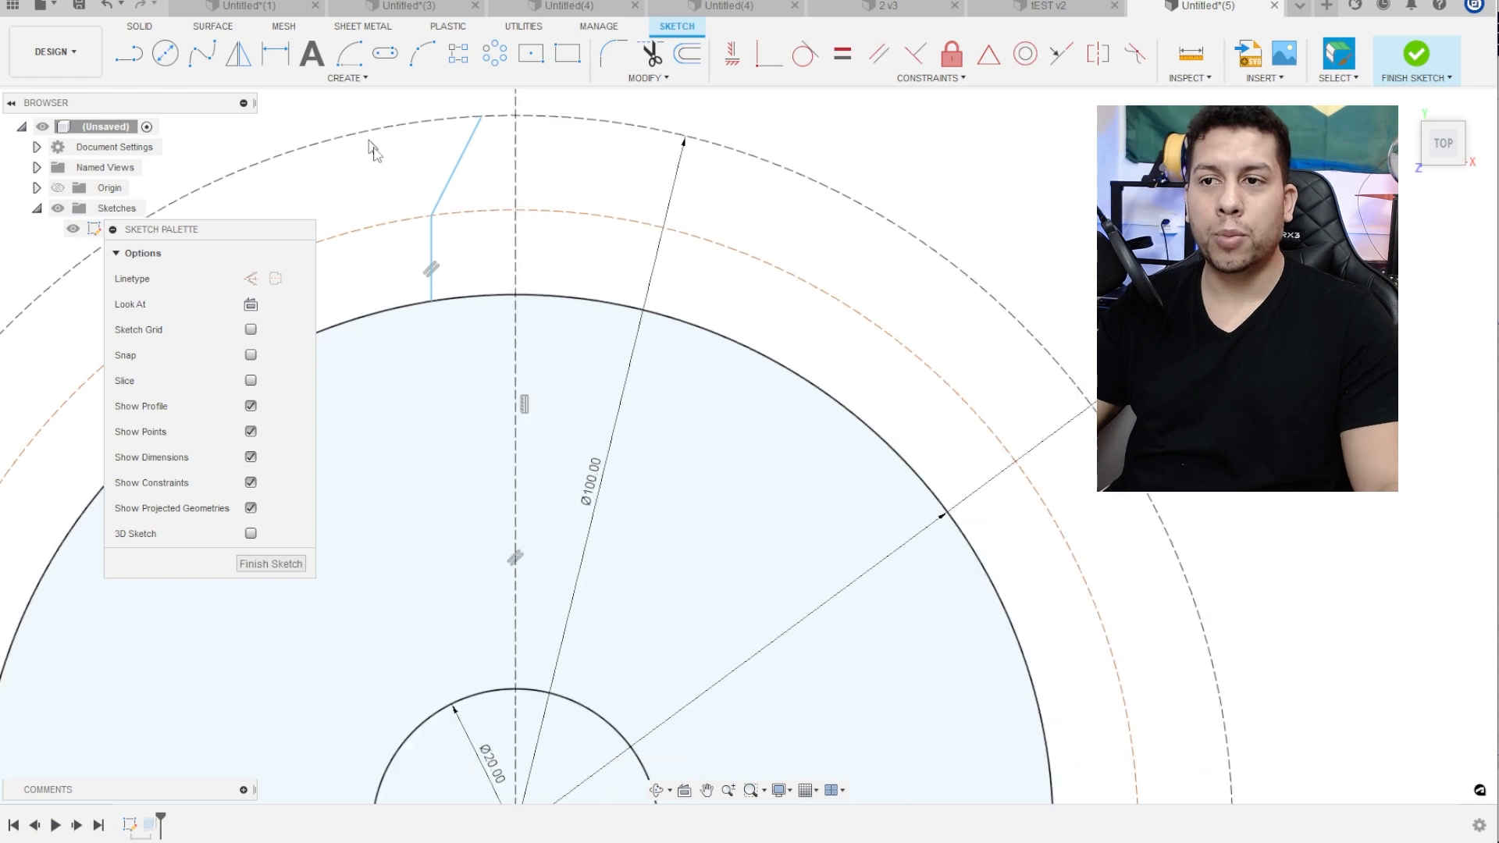
middle_click_drag(386, 156, 408, 202)
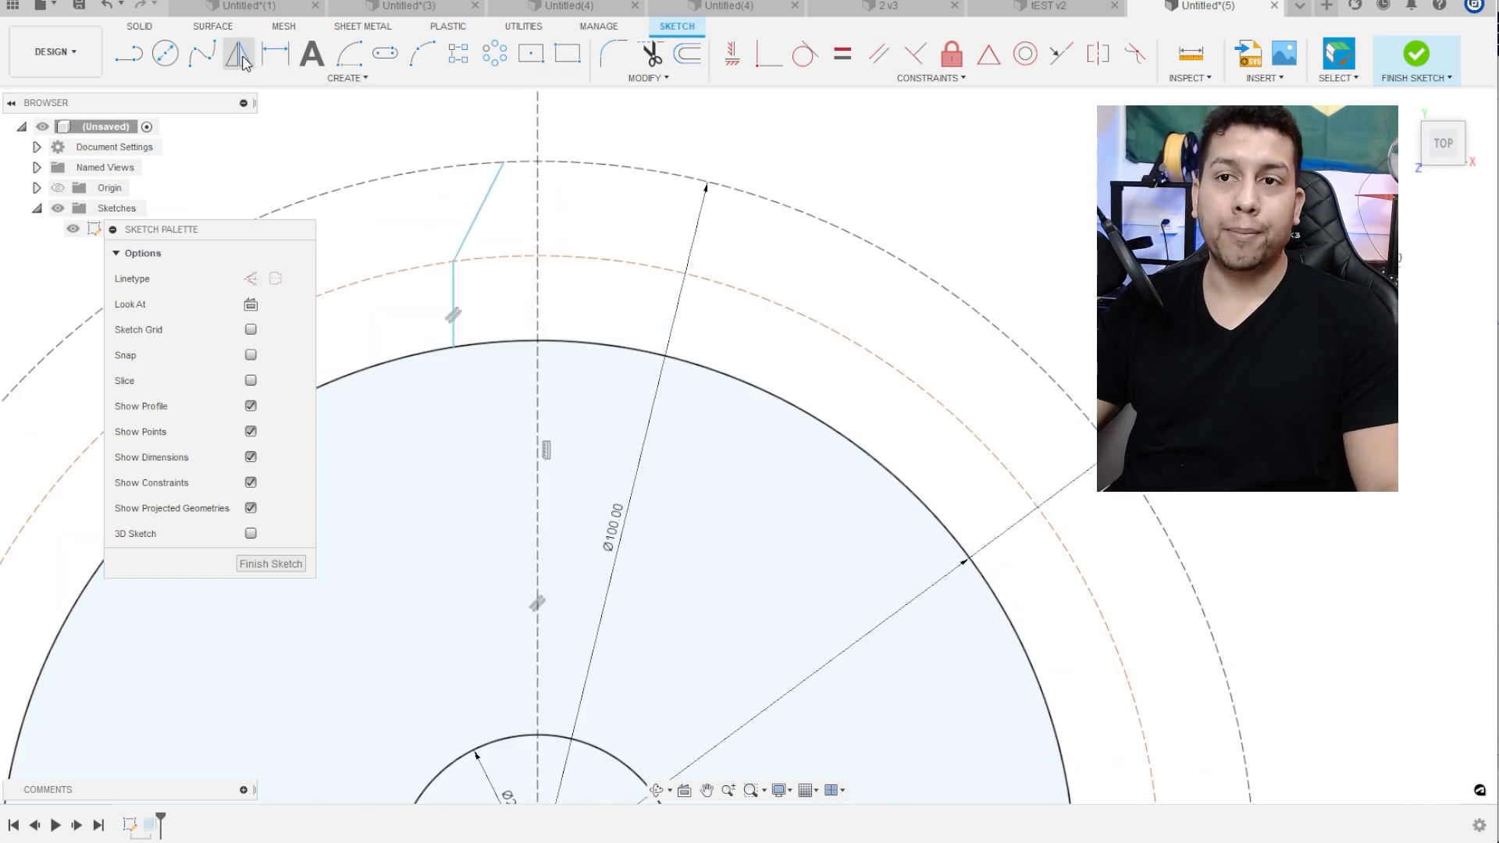
left_click(245, 61)
left_click(492, 185)
left_click(456, 316)
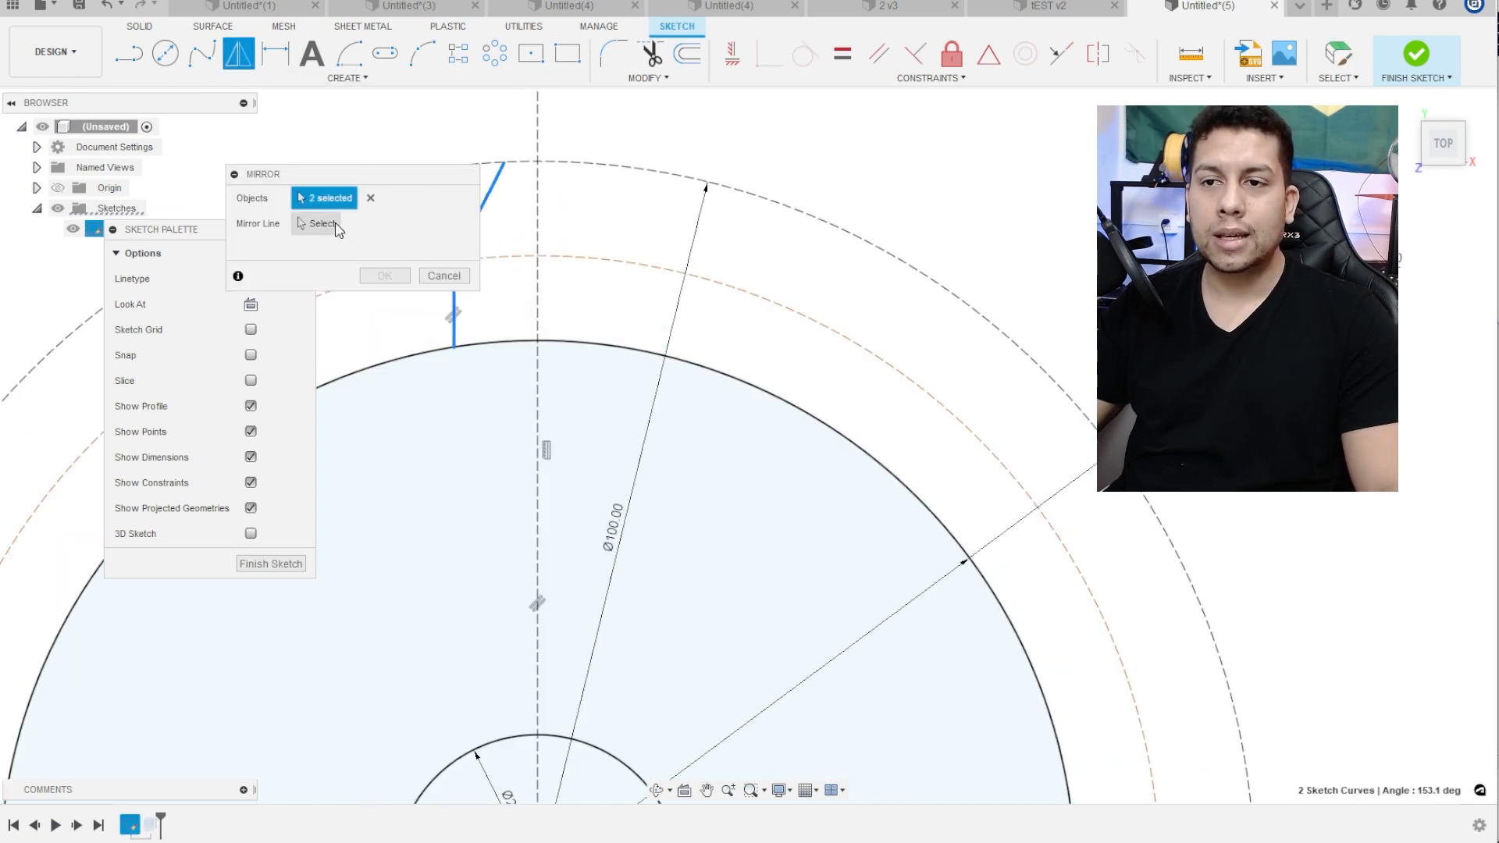
left_click(321, 224)
left_click(538, 215)
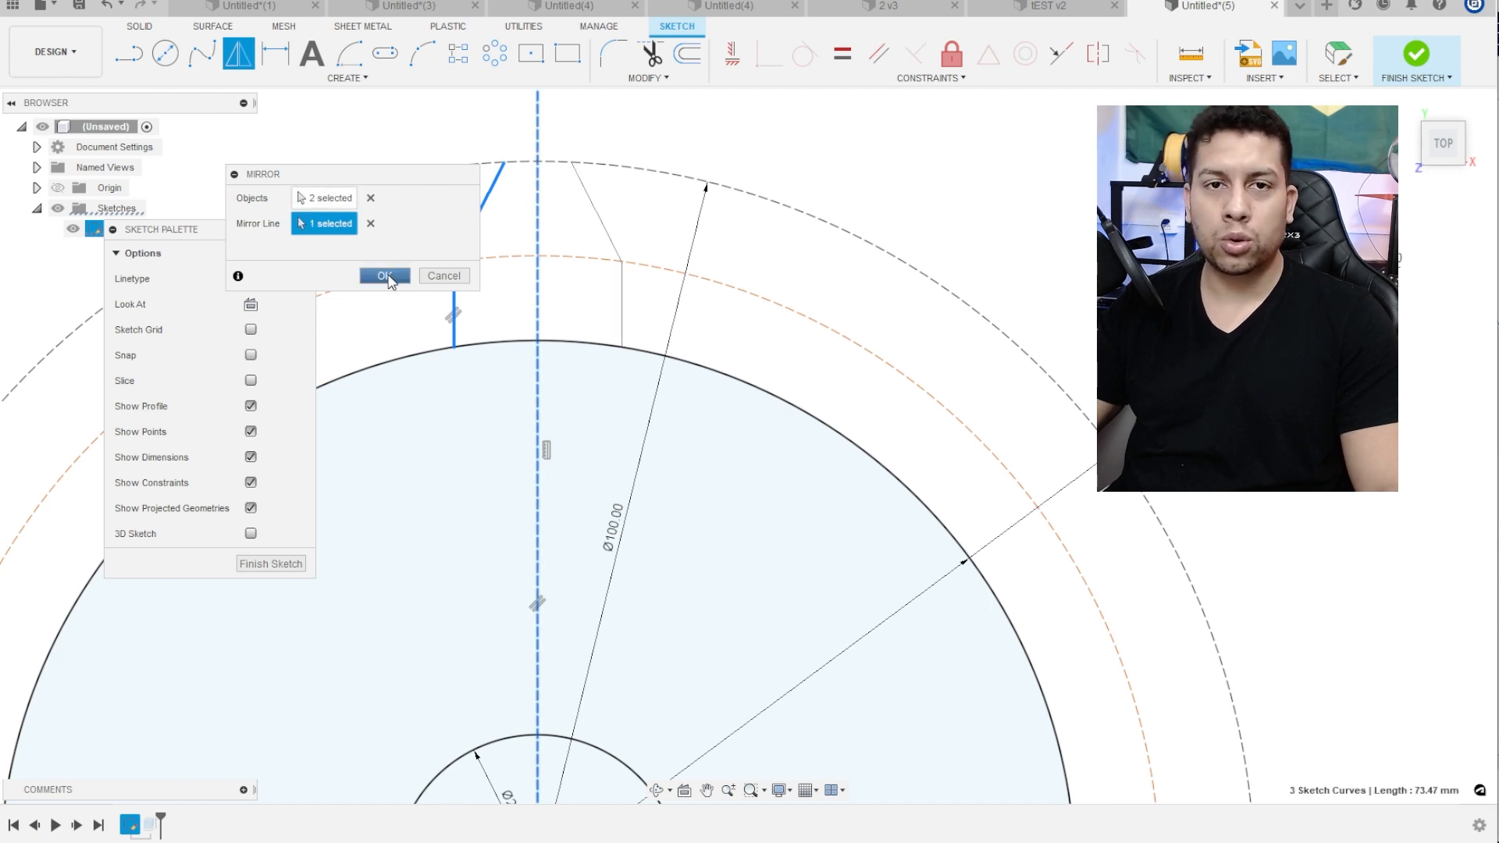
left_click(386, 277)
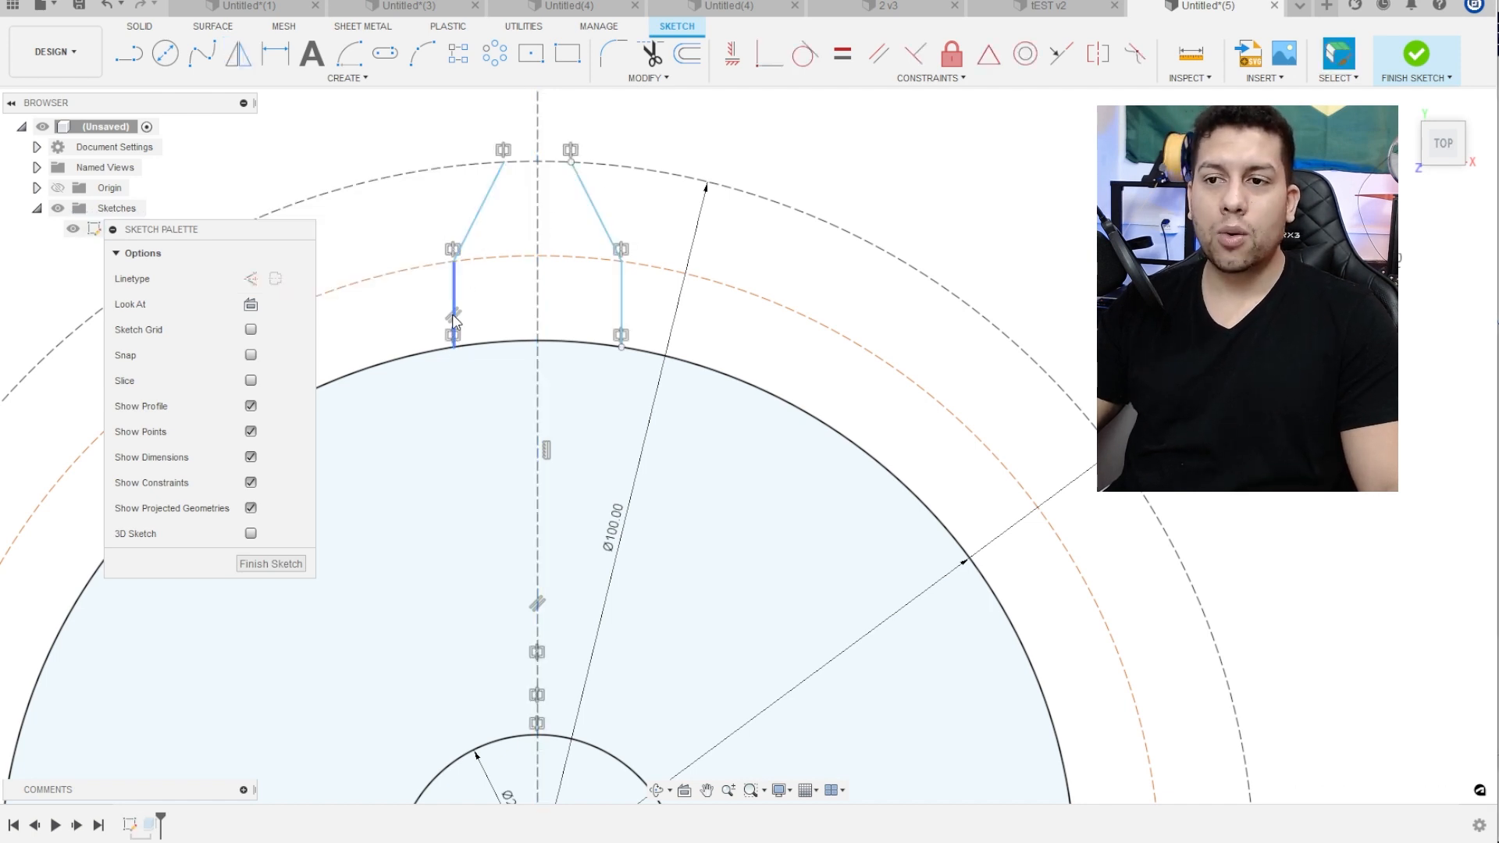
Dimension the distance between the tooth's two vertical flanks to 12 mm
left_click_drag(444, 303, 469, 280)
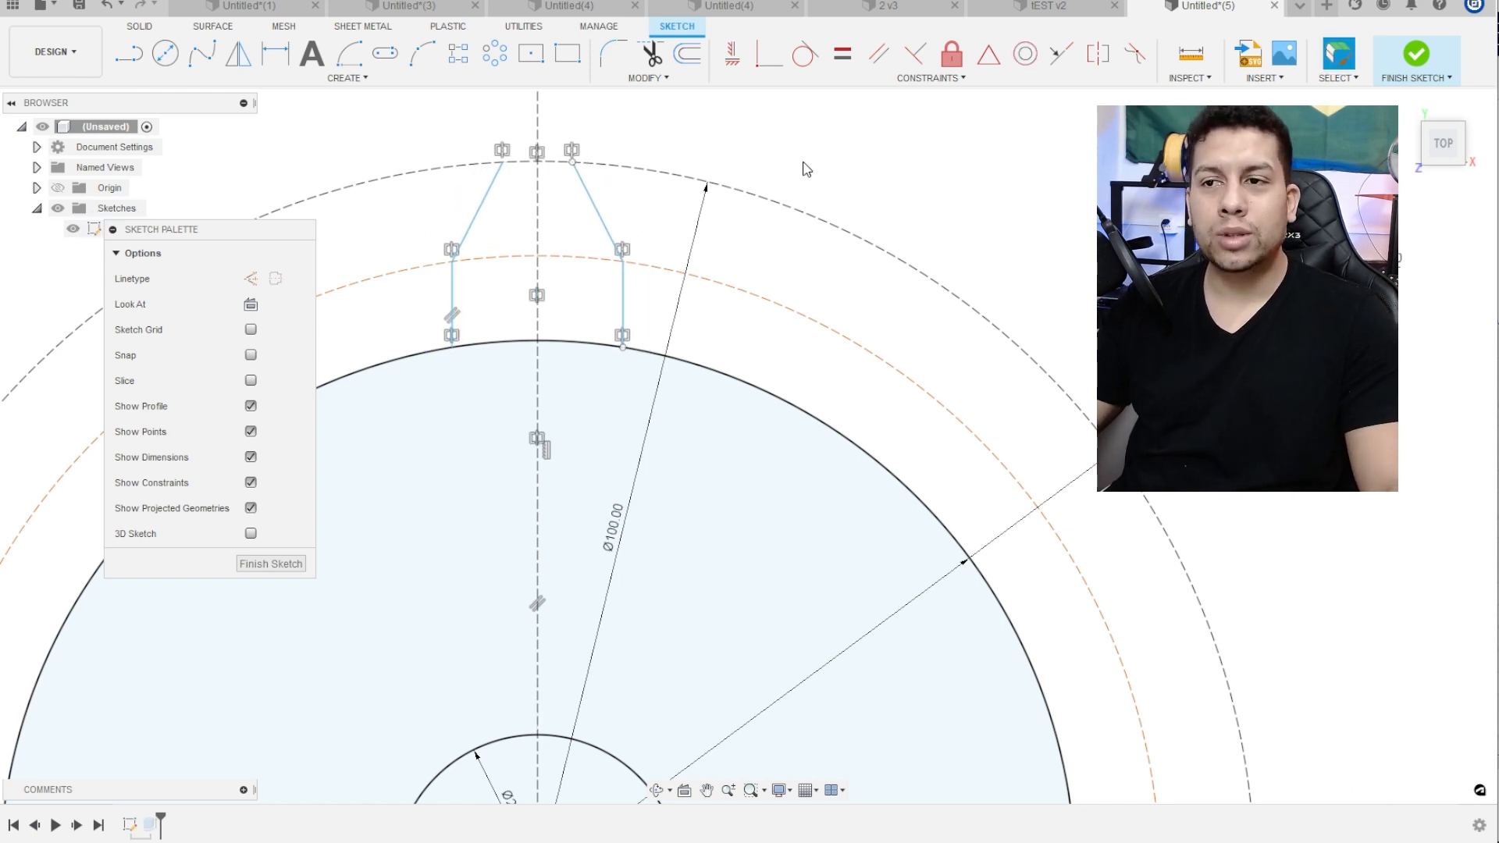
key("d")
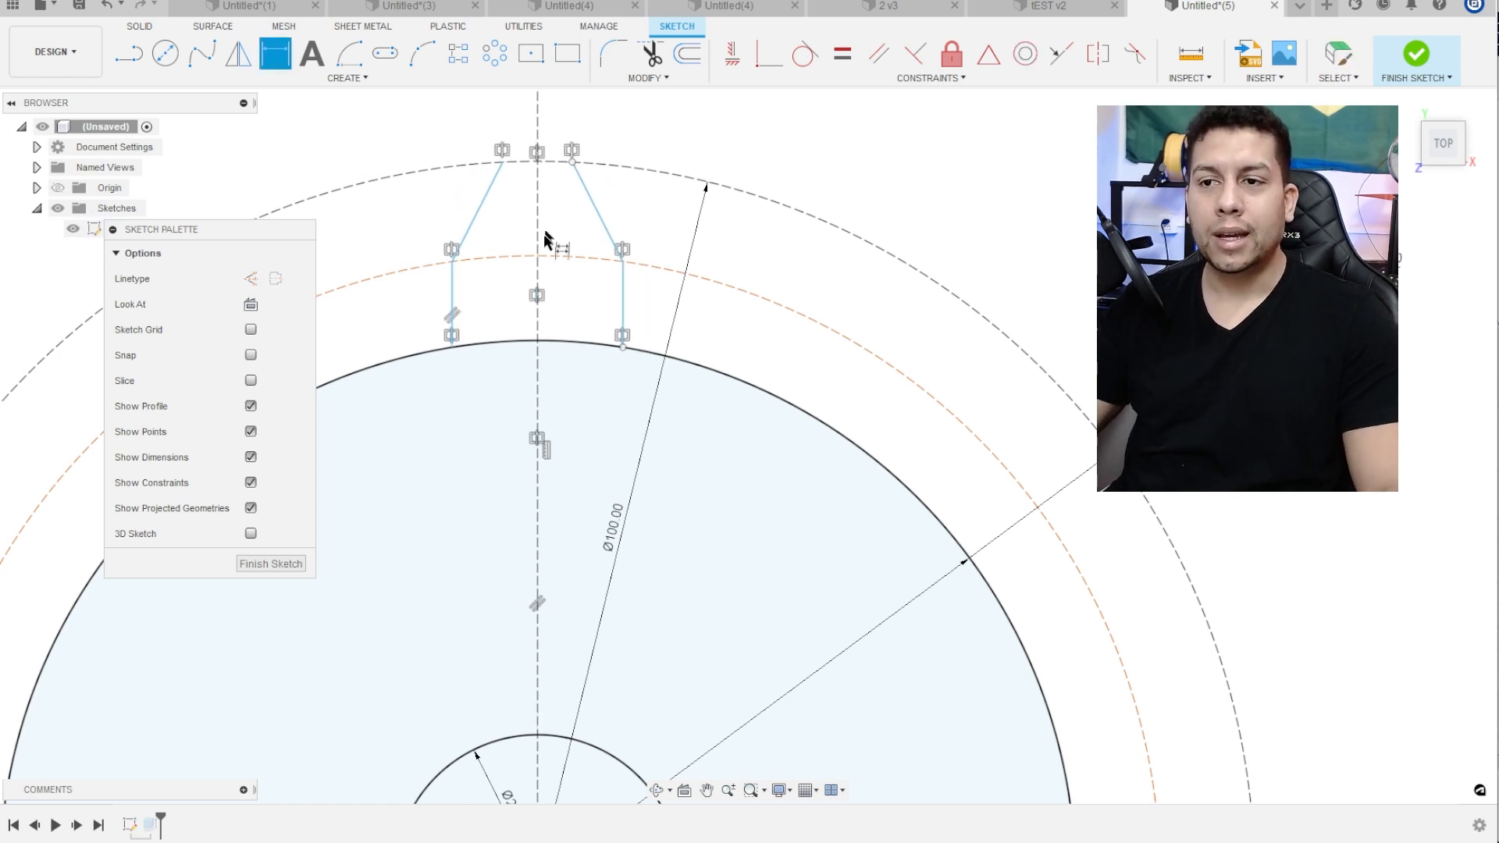
left_click(622, 294)
left_click(454, 303)
middle_click_drag(617, 169, 549, 368)
left_click(567, 251)
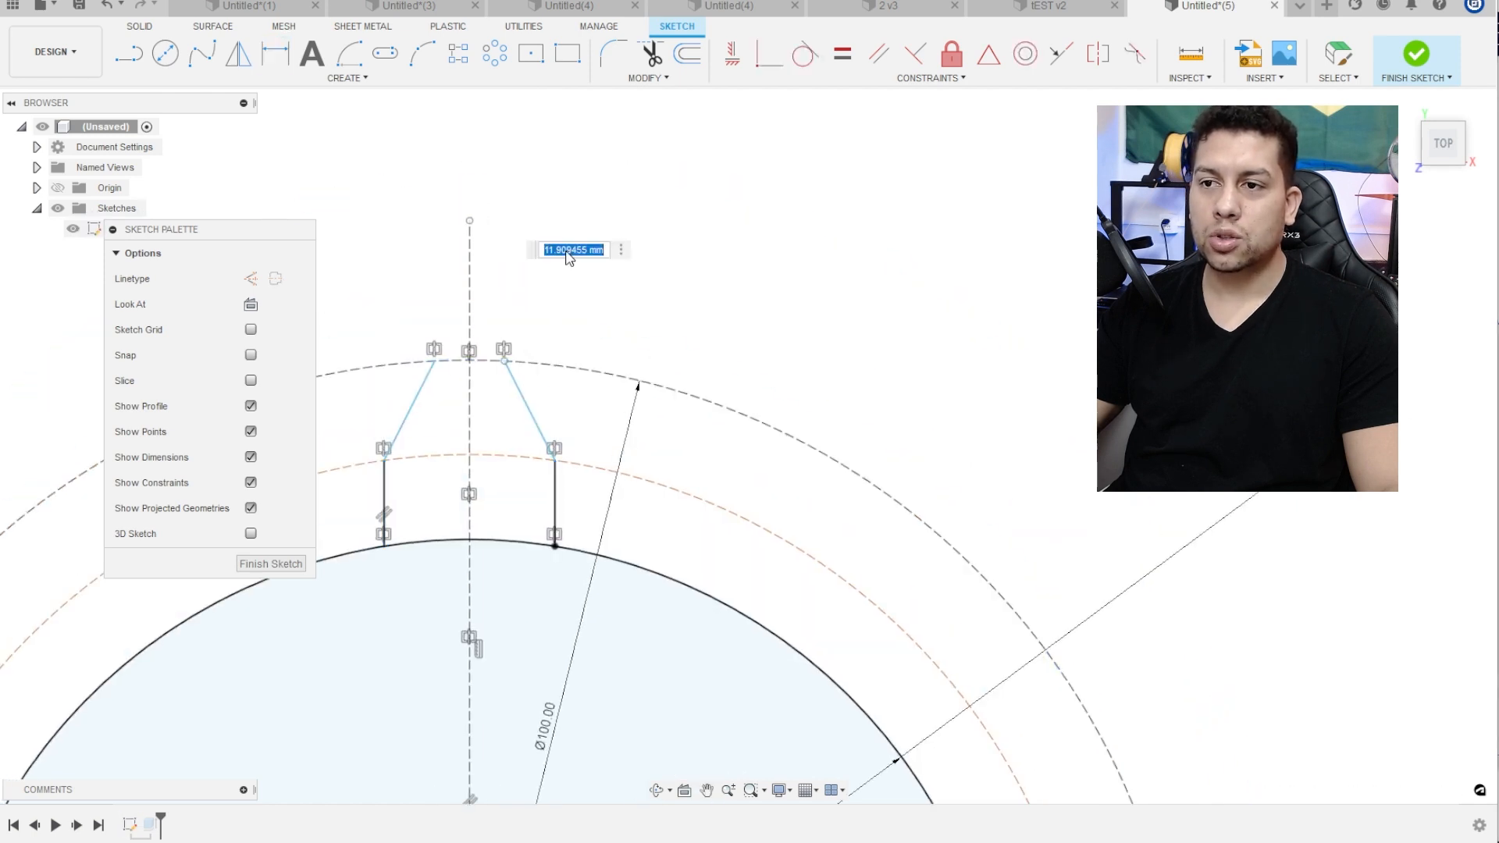
type("12")
key("Return")
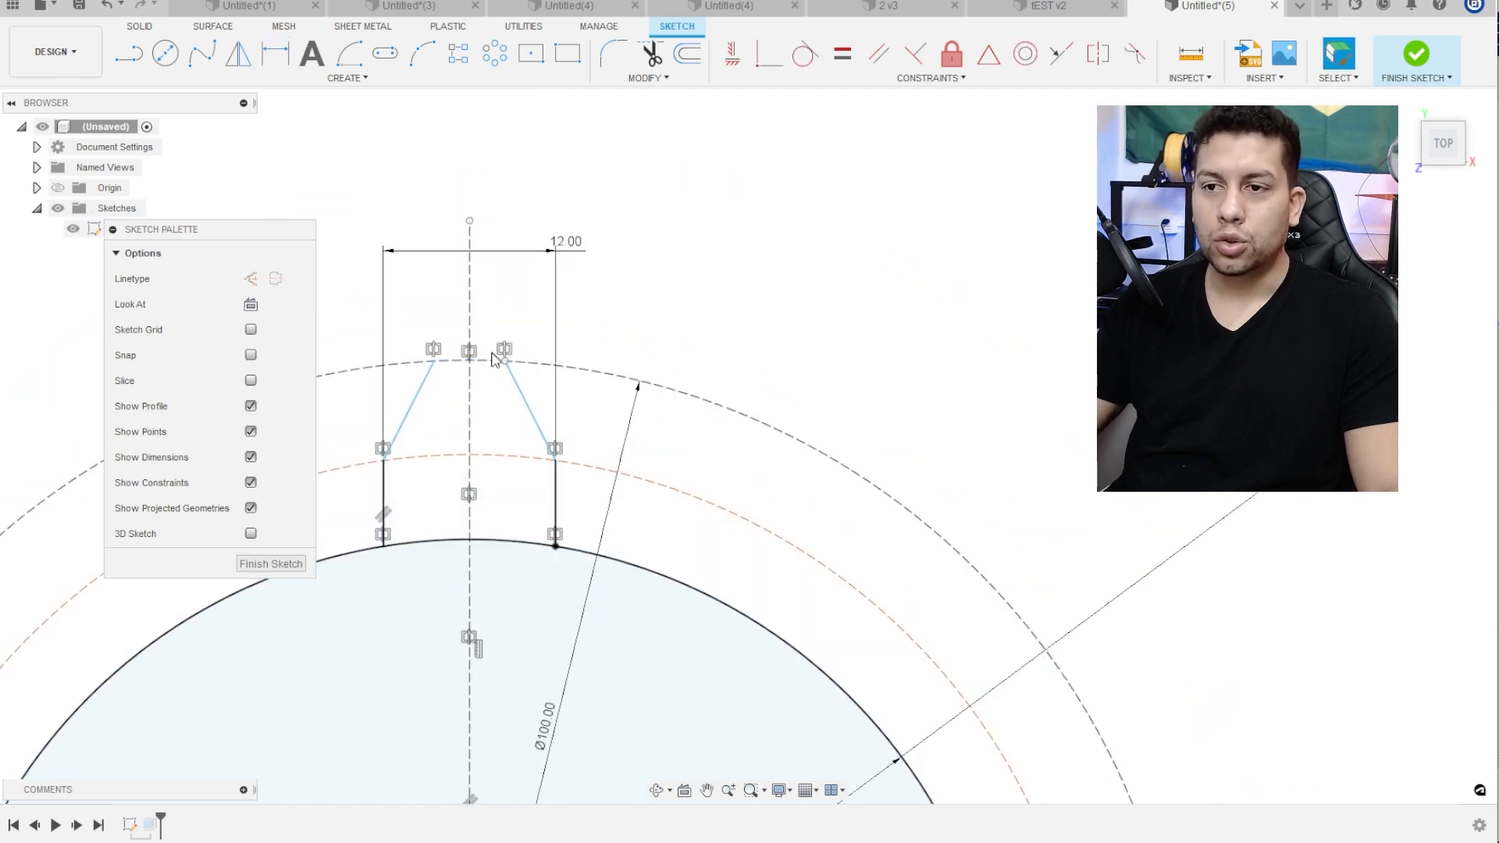
Convert the 100 mm construction circle to a normal line so it closes the tooth tip
scroll(476, 374, "up", 3)
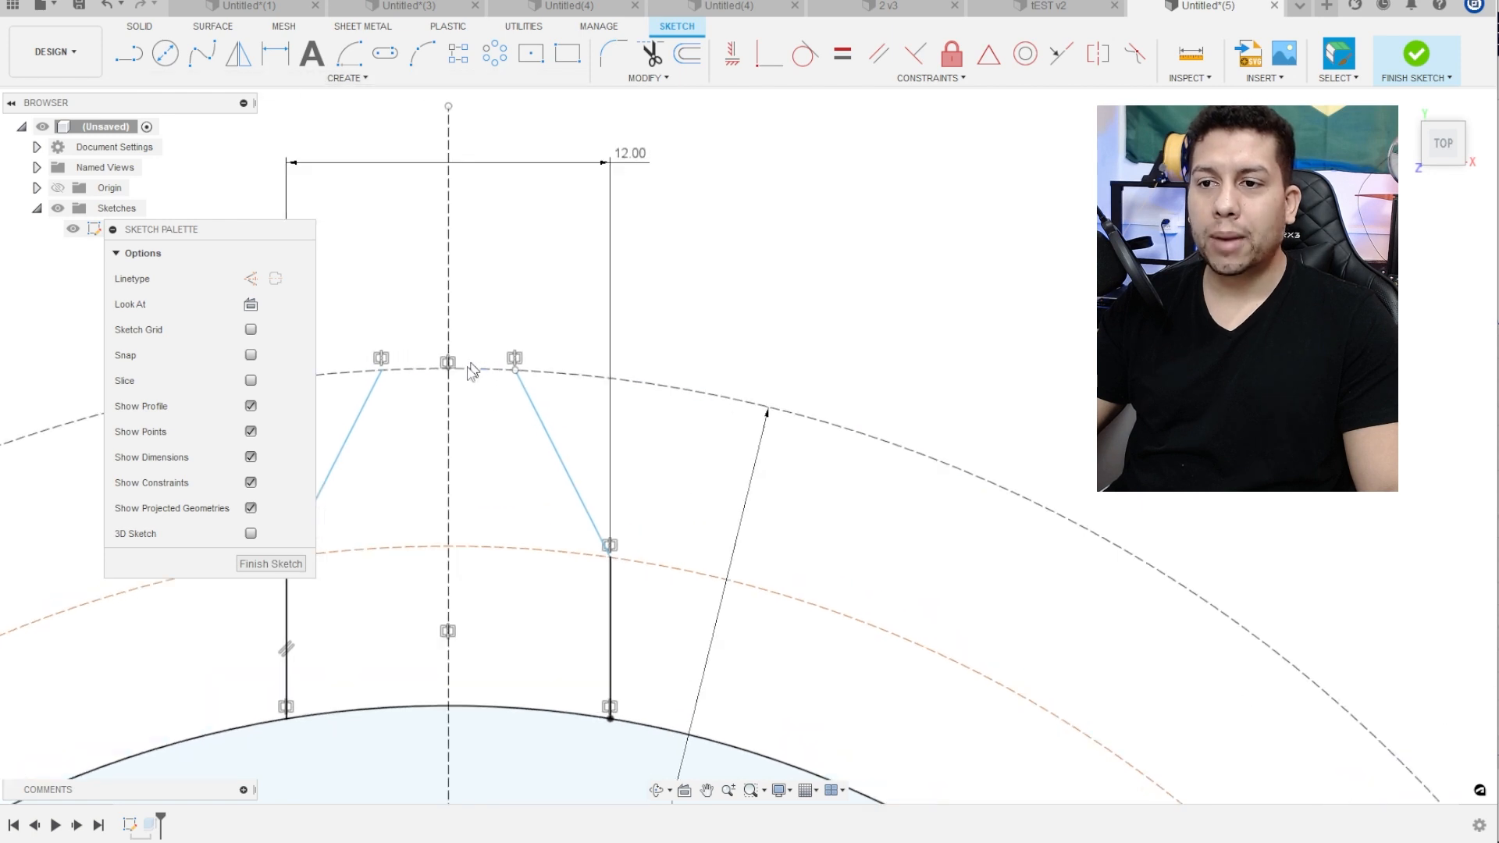
left_click(476, 373)
scroll(437, 336, "down", 2)
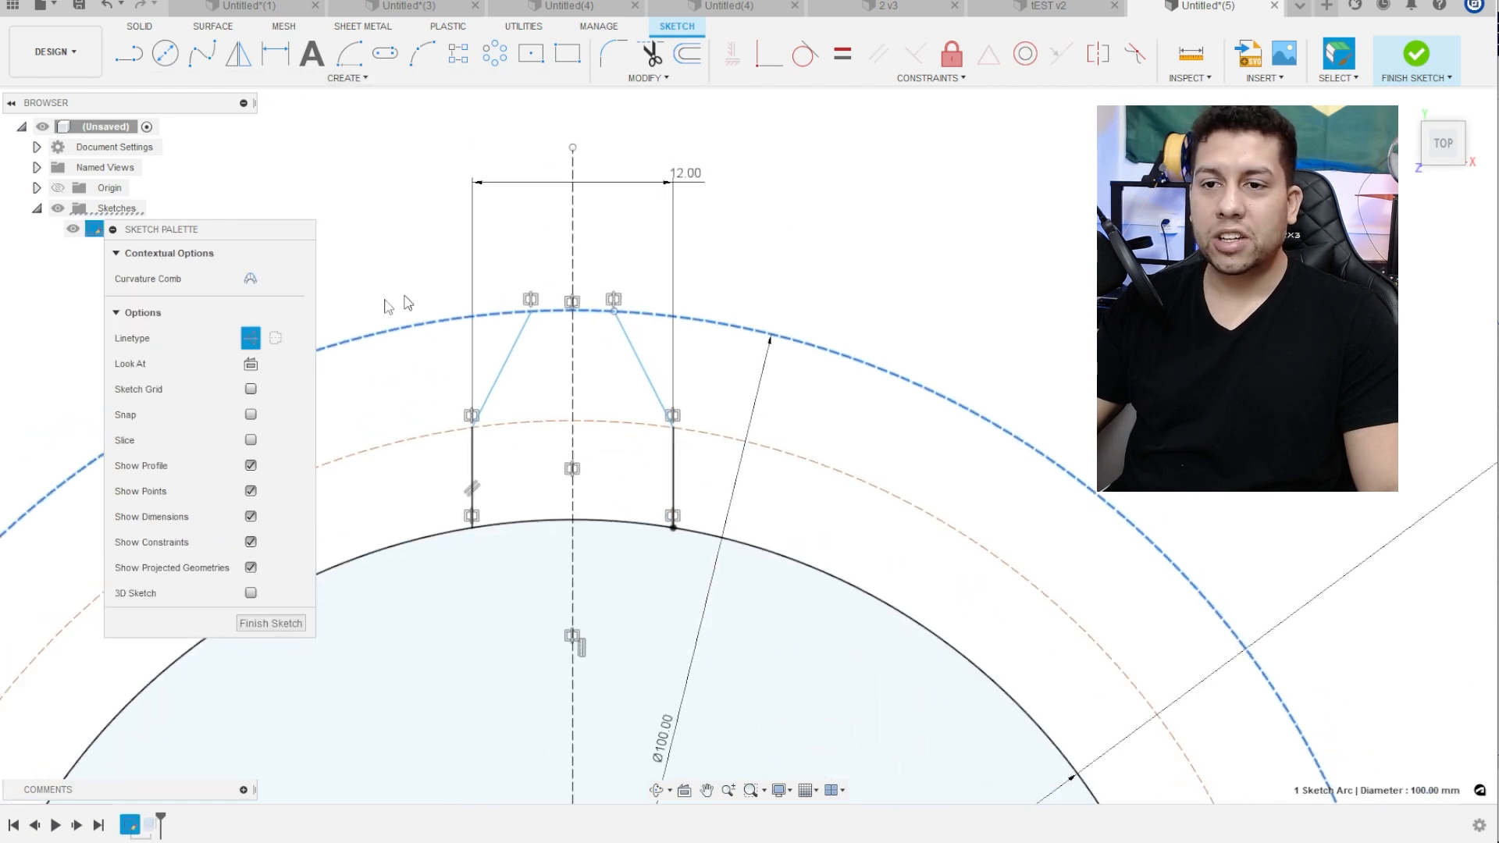
left_click(250, 339)
left_click(837, 211)
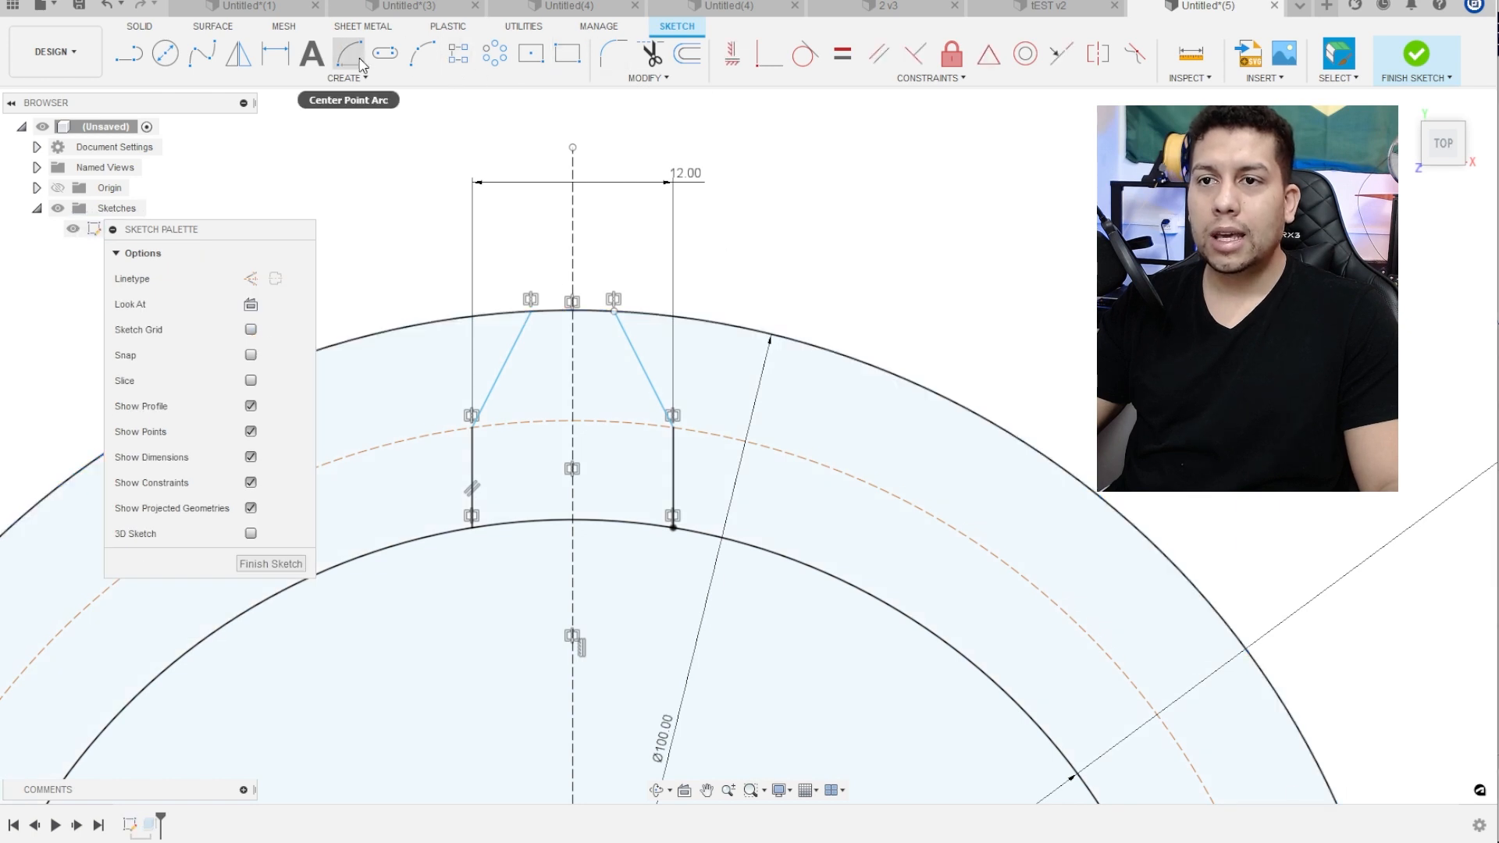
Try trimming the 100 mm circle away outside the tooth tip and undo the trim
left_click(659, 315)
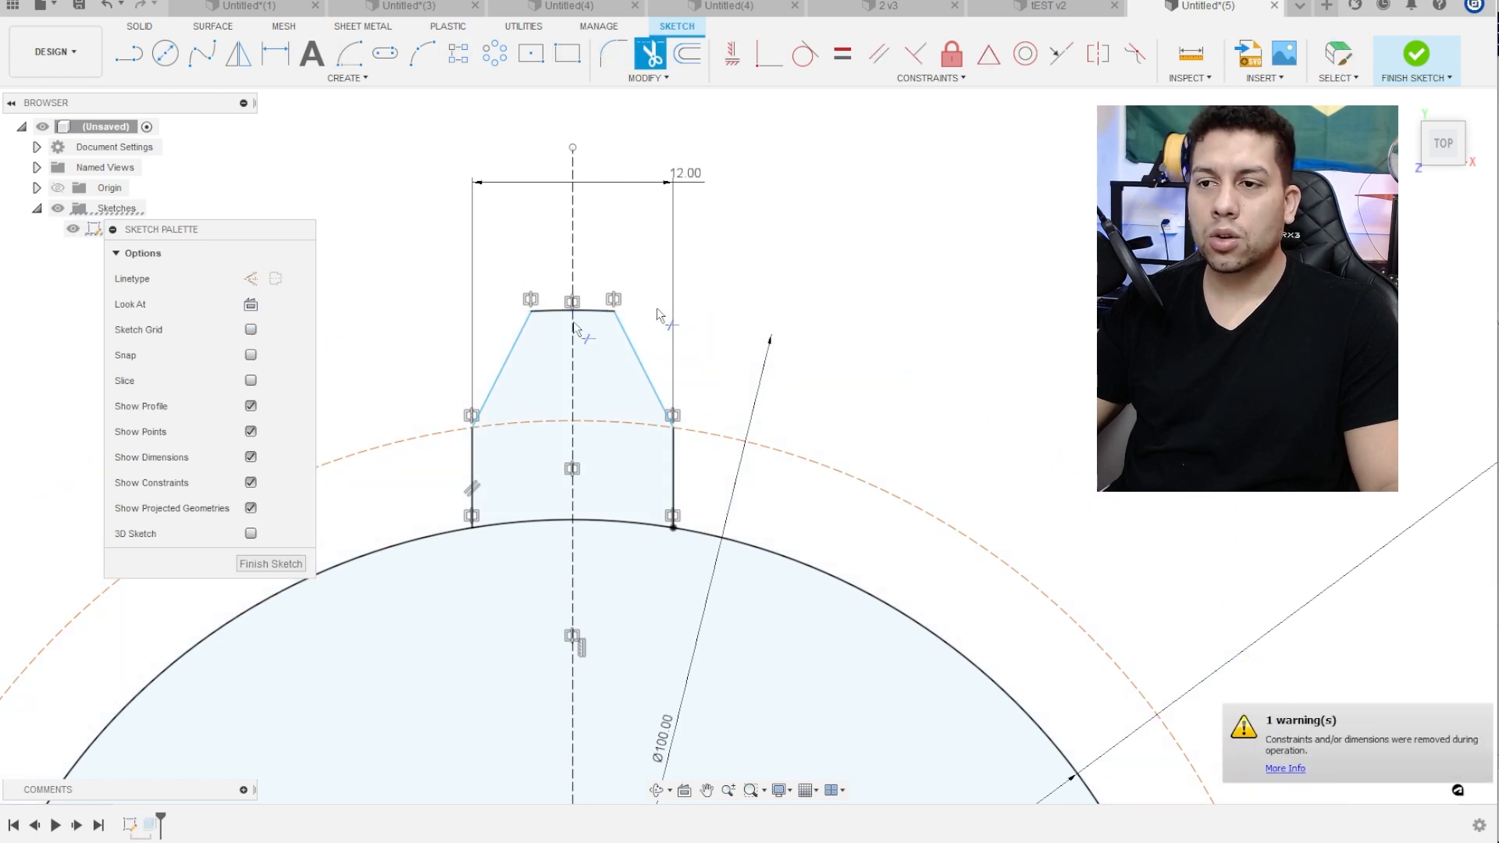
key("Escape")
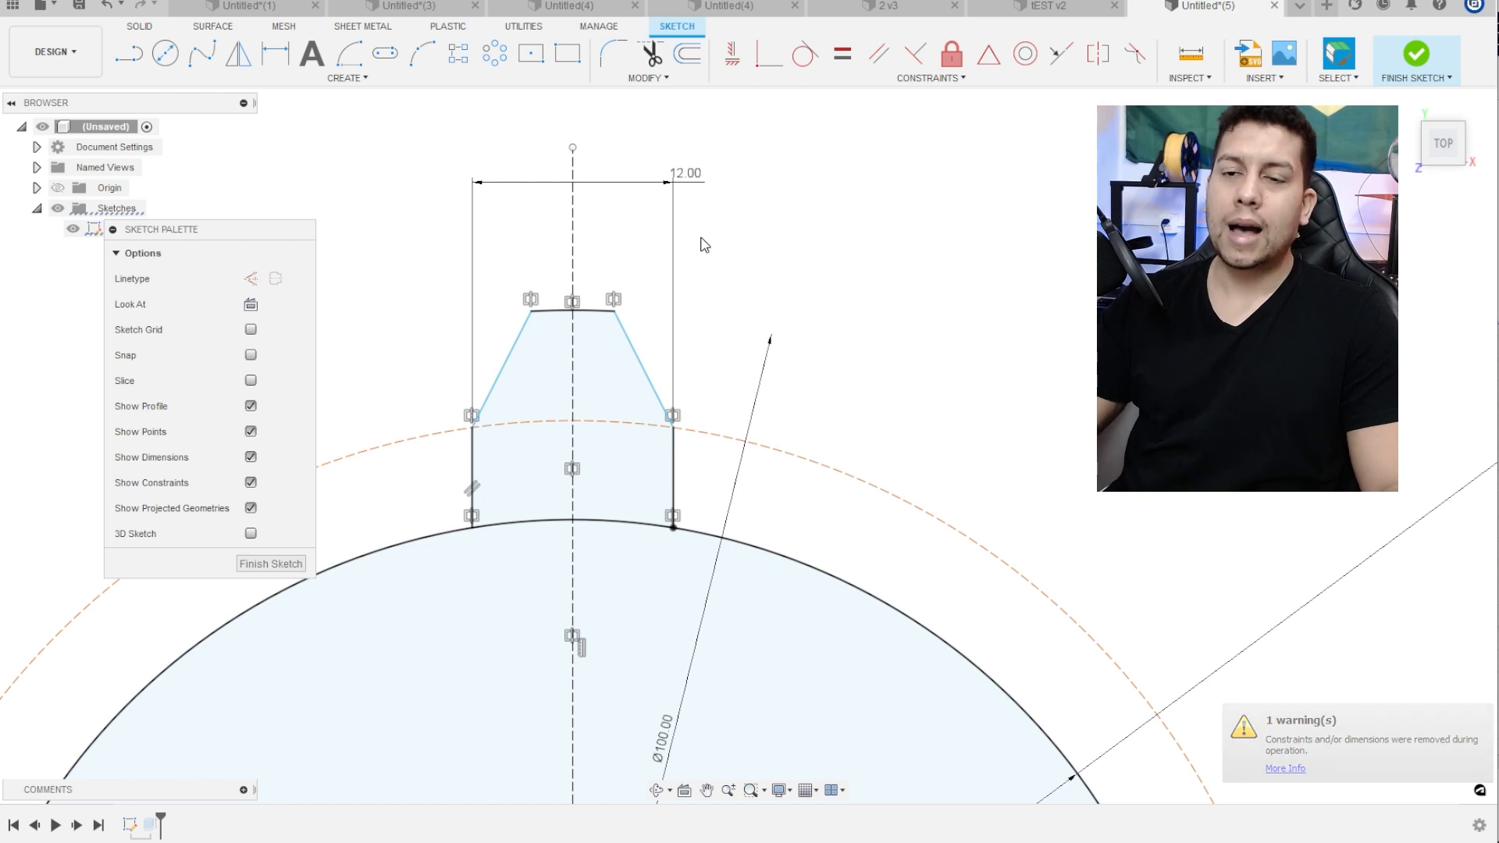
key("ctrl+z")
Finish the sketch and extrude the closed tooth profile up to the disc's top face, joining it to the disc
scroll(940, 278, "down", 2)
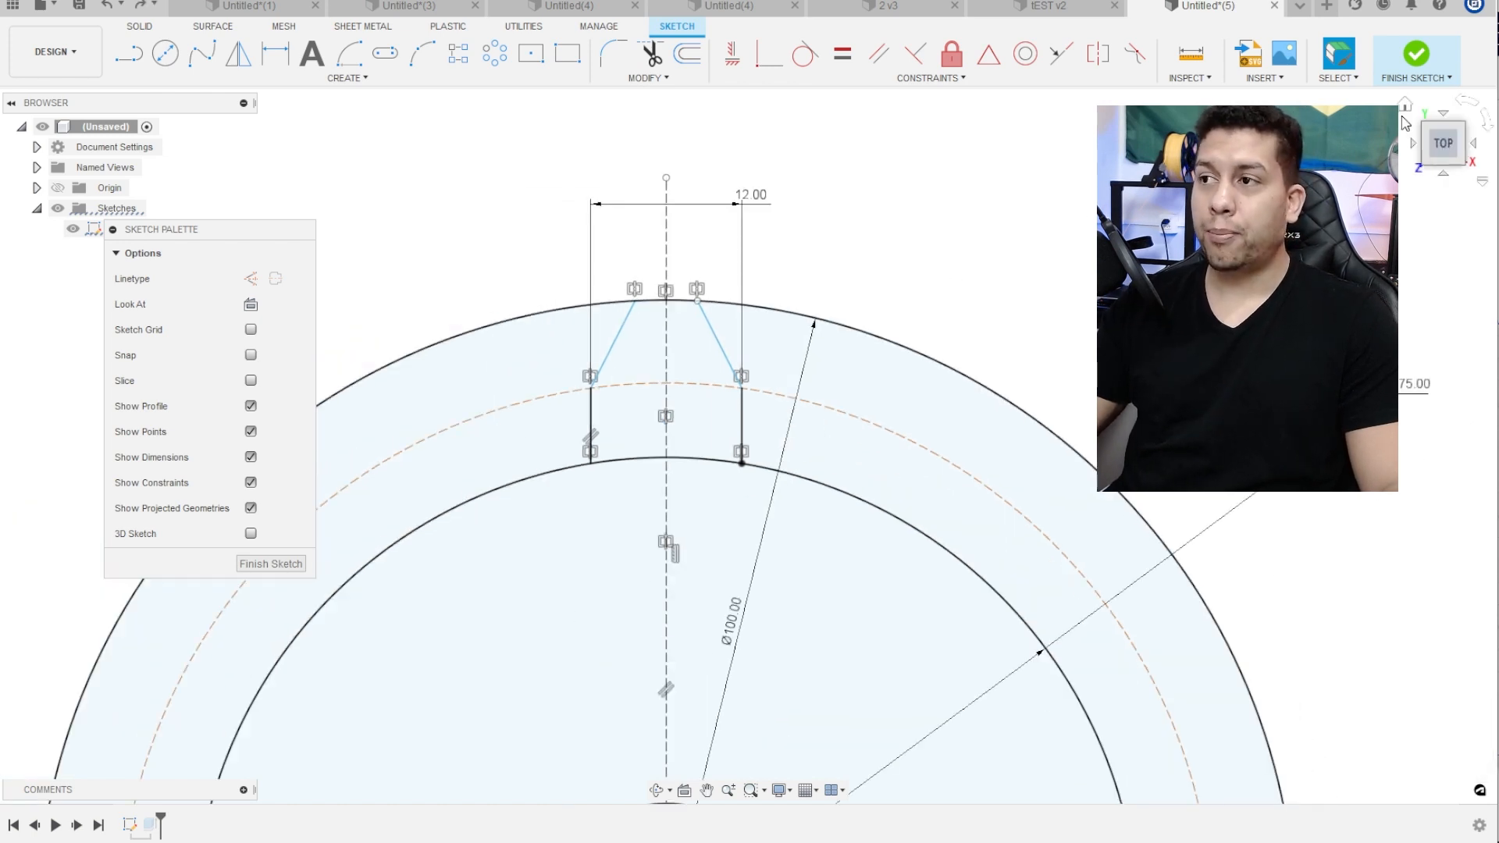
left_click(1411, 56)
mouse_move(793, 522)
middle_mouse_down("shift")
mouse_move(830, 523)
mouse_move(710, 288)
mouse_move(720, 325)
mouse_move(766, 312)
mouse_move(762, 289)
middle_mouse_up("shift")
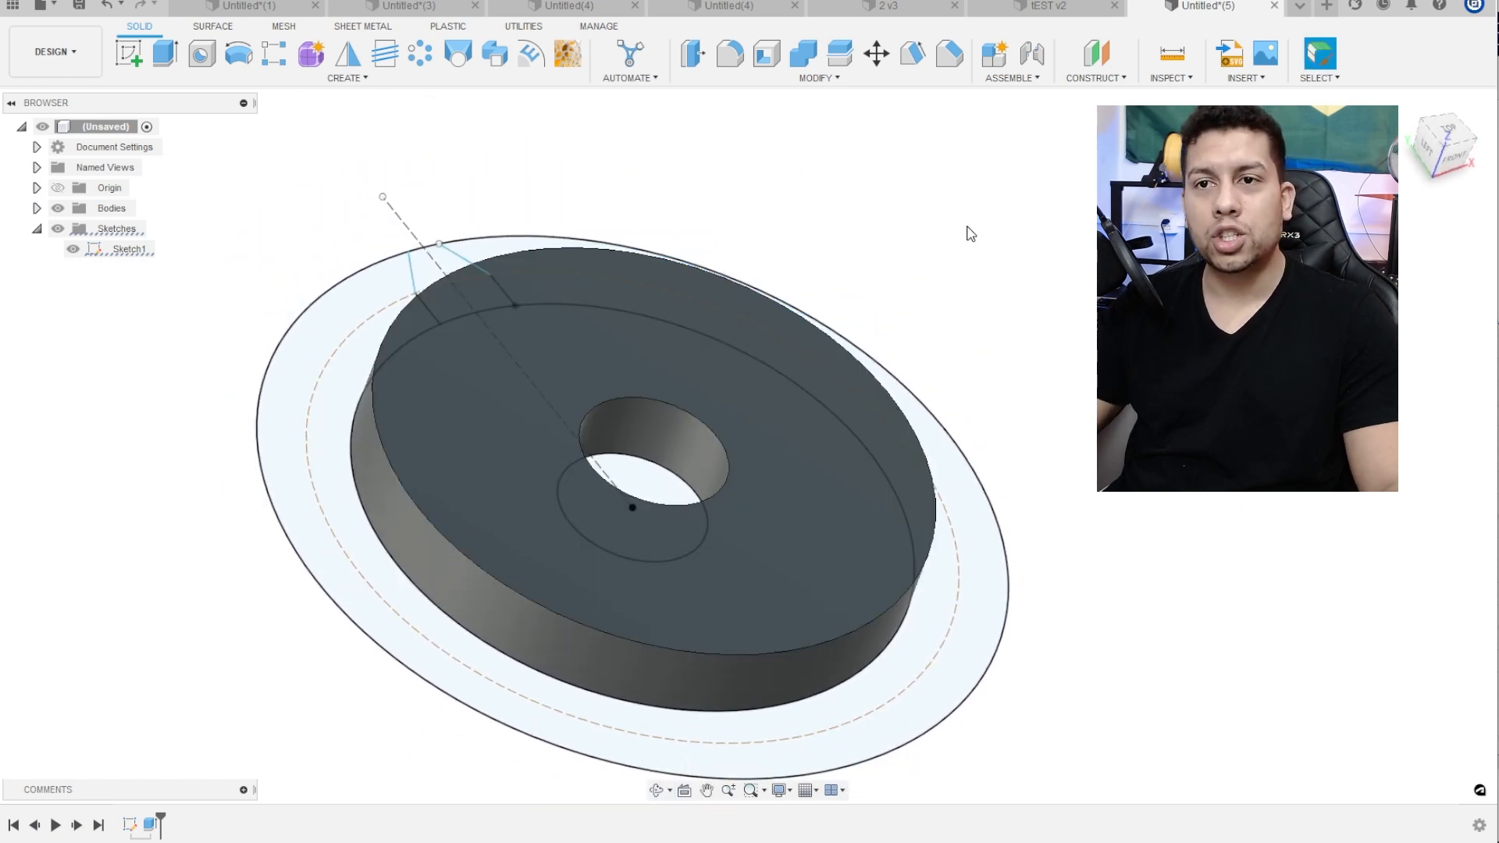
left_click(165, 53)
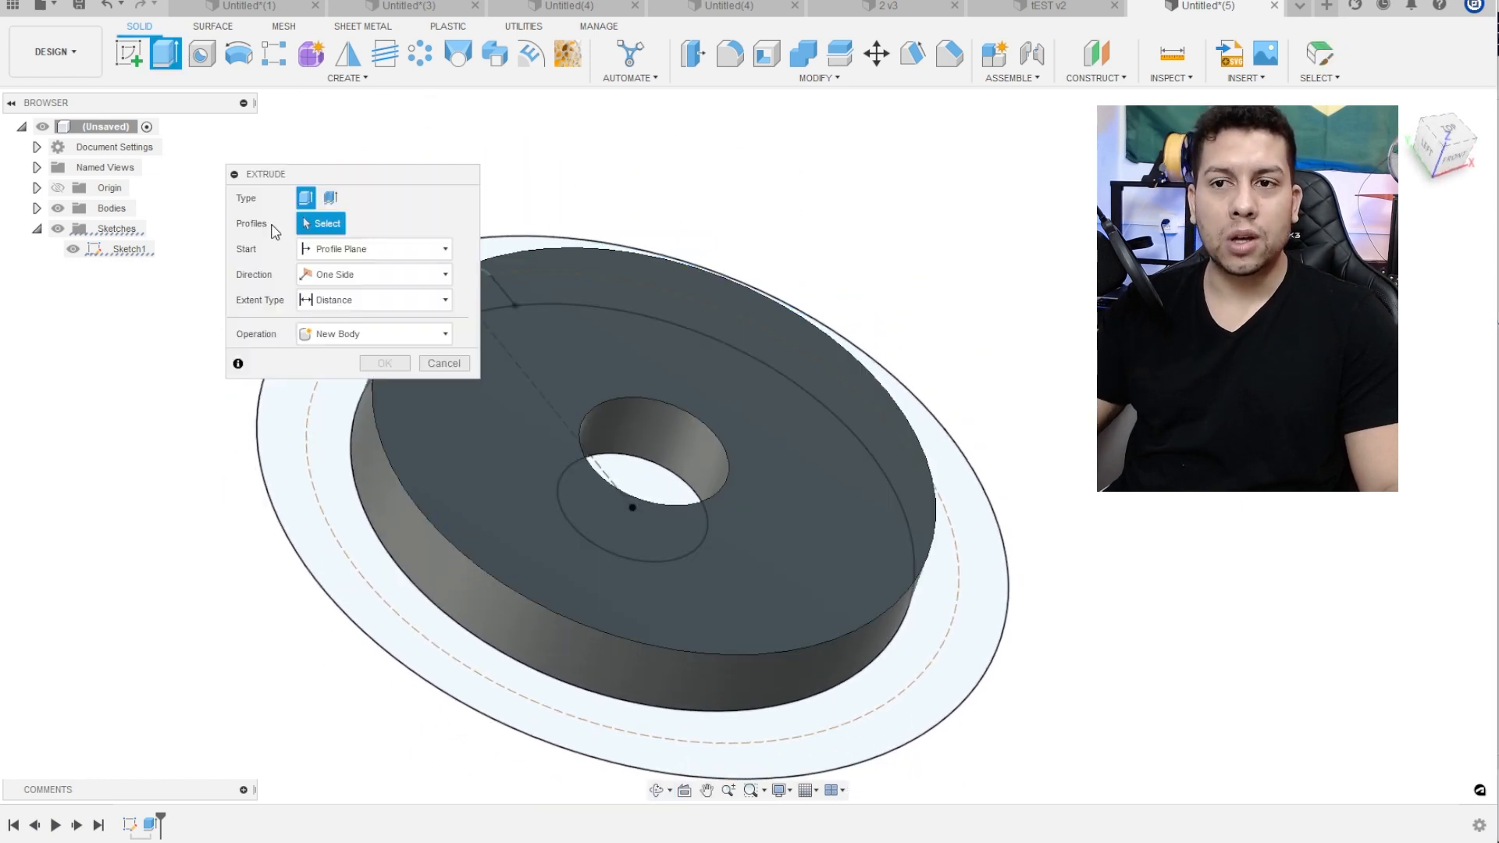
left_click_drag(318, 182, 160, 375)
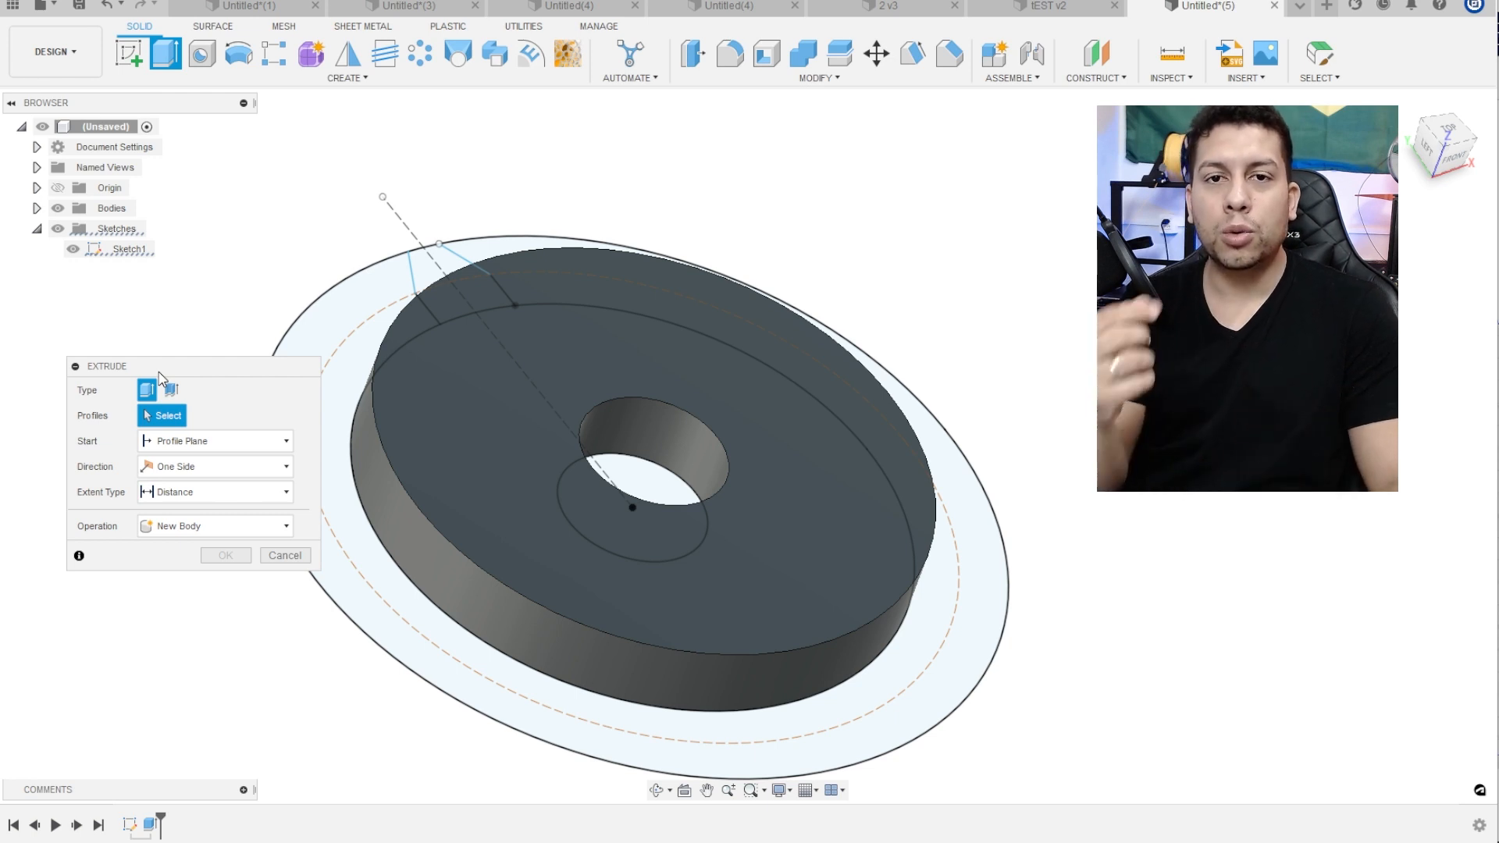
middle_click_drag(465, 214, 467, 227, "shift")
left_click(466, 228)
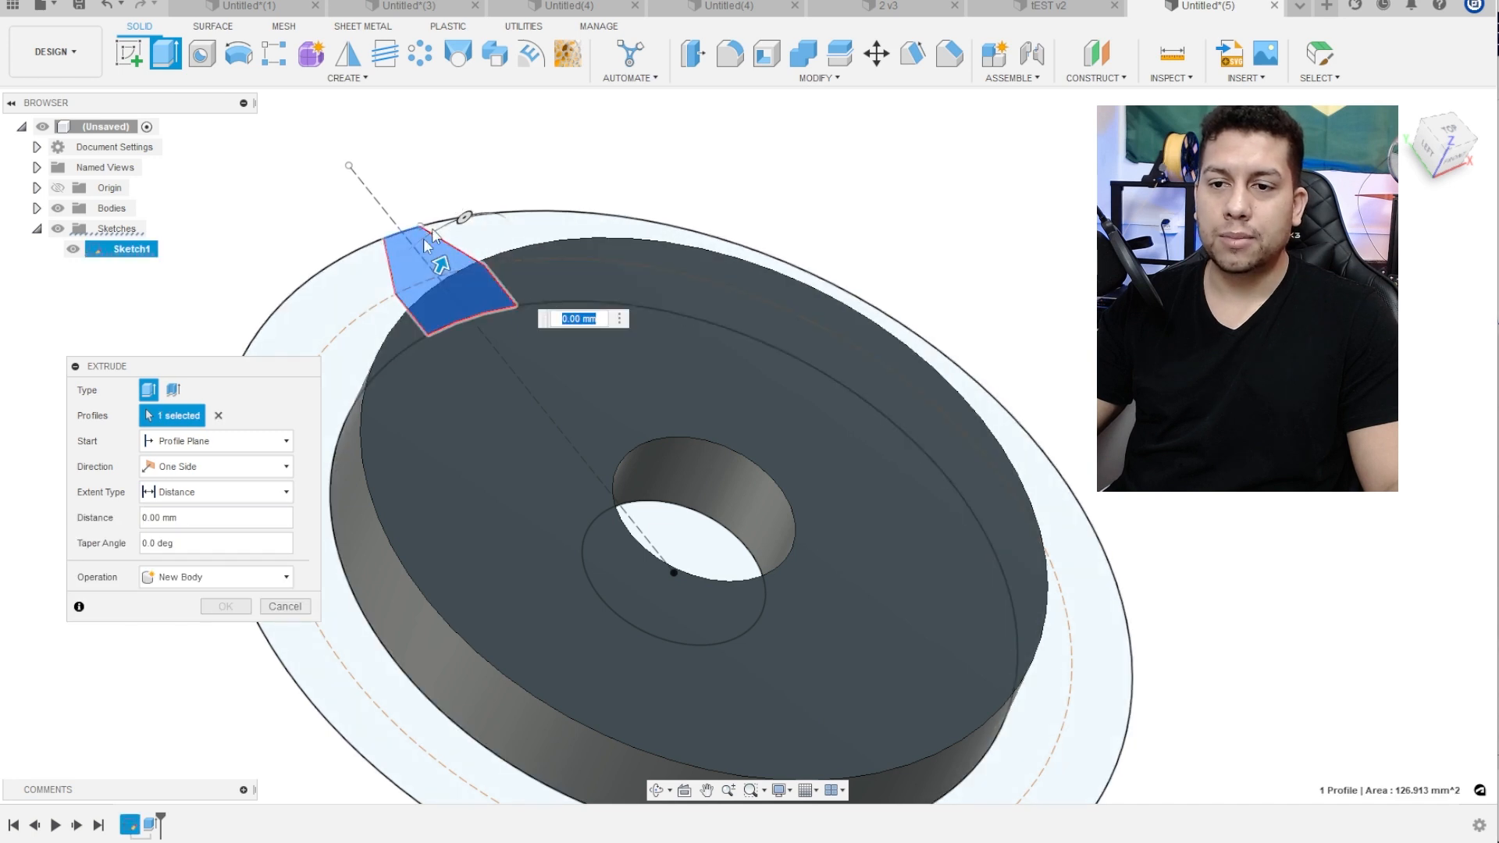
left_click_drag(202, 366, 213, 290)
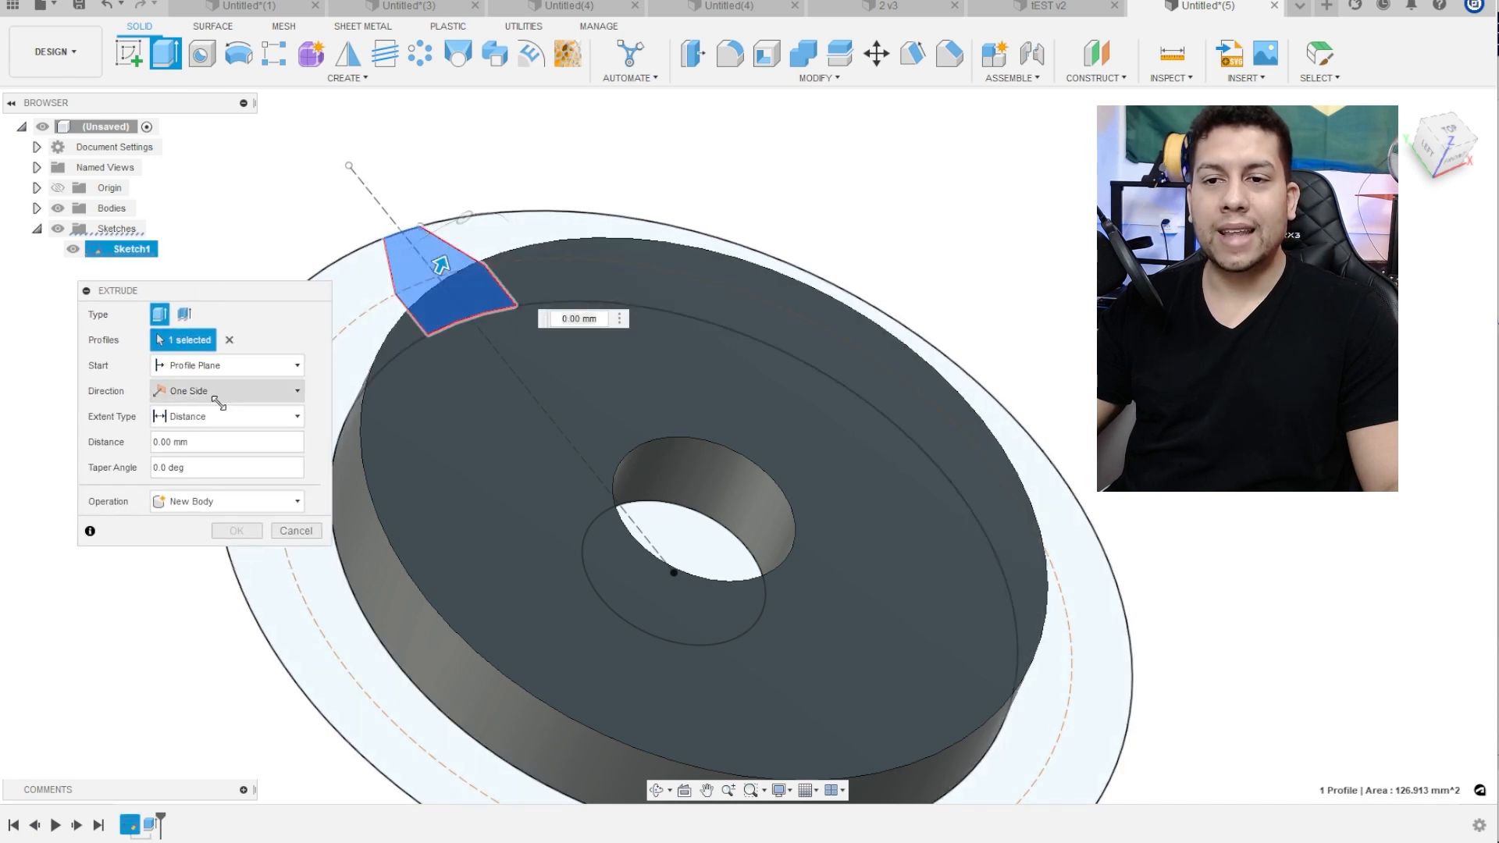
left_click(204, 416)
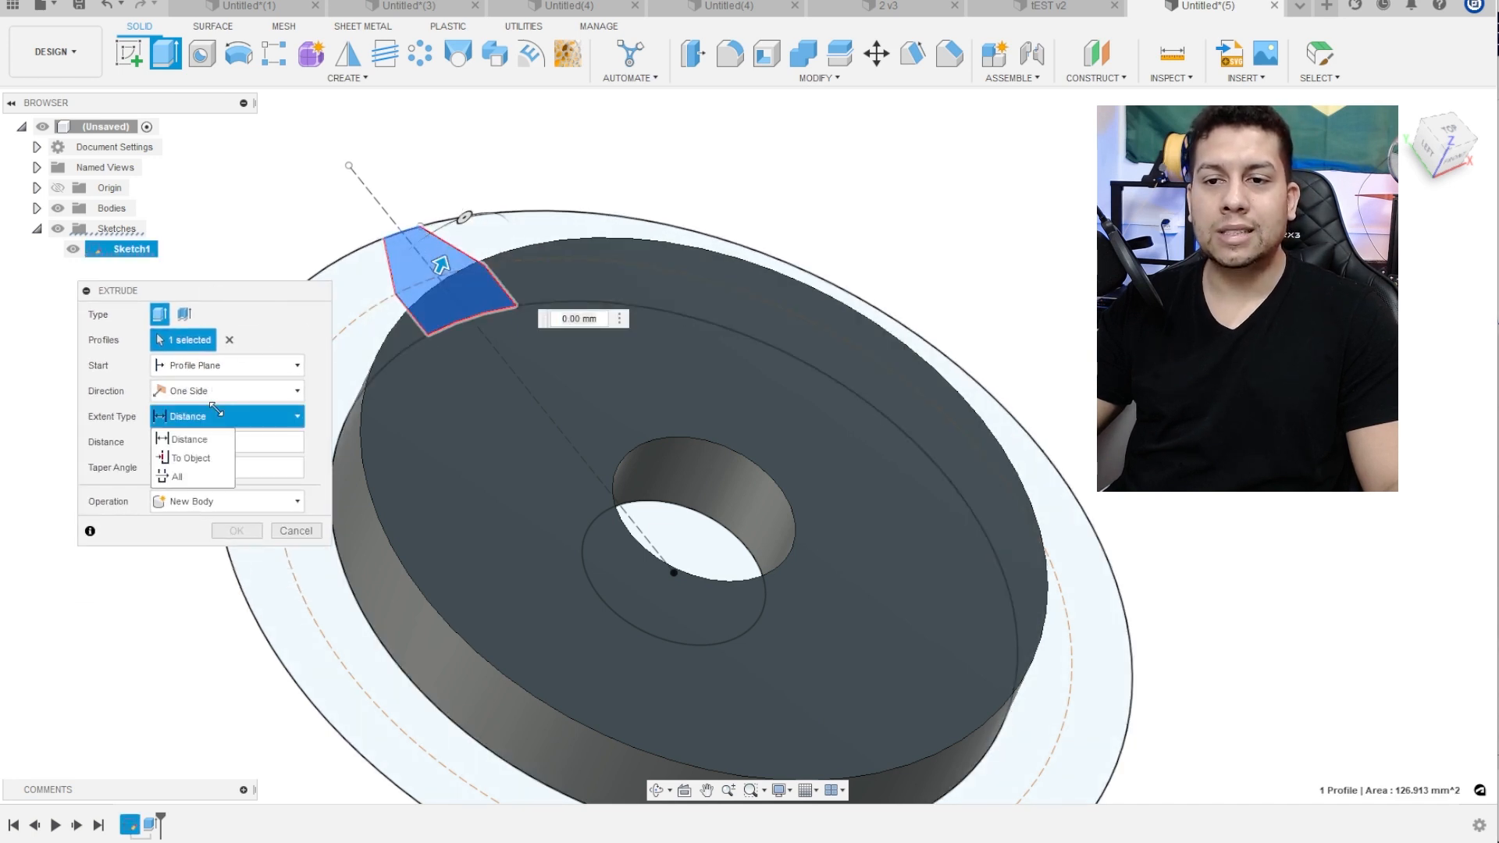
left_click(183, 459)
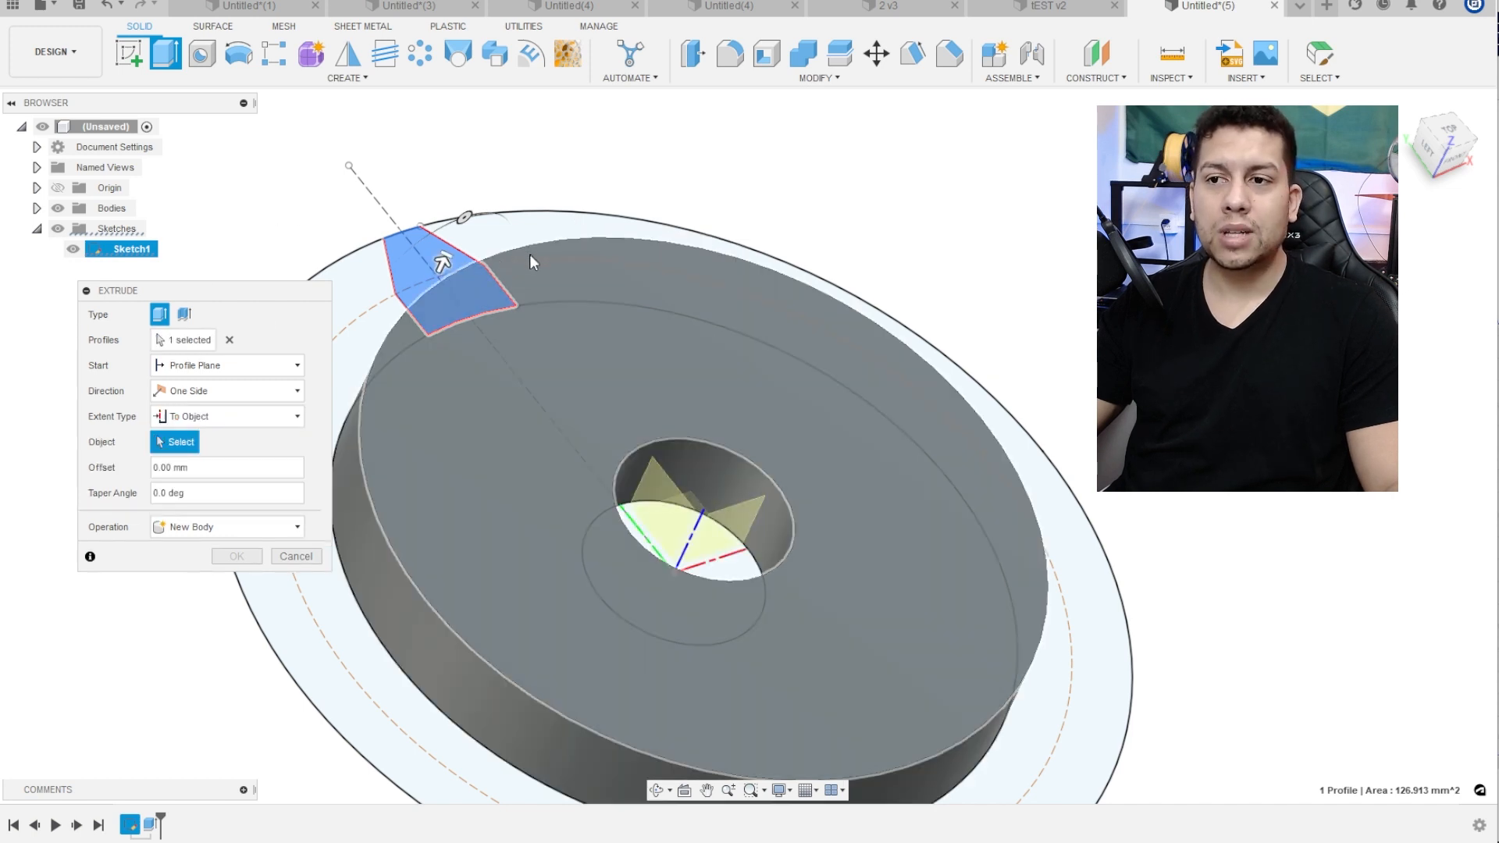
left_click(539, 260)
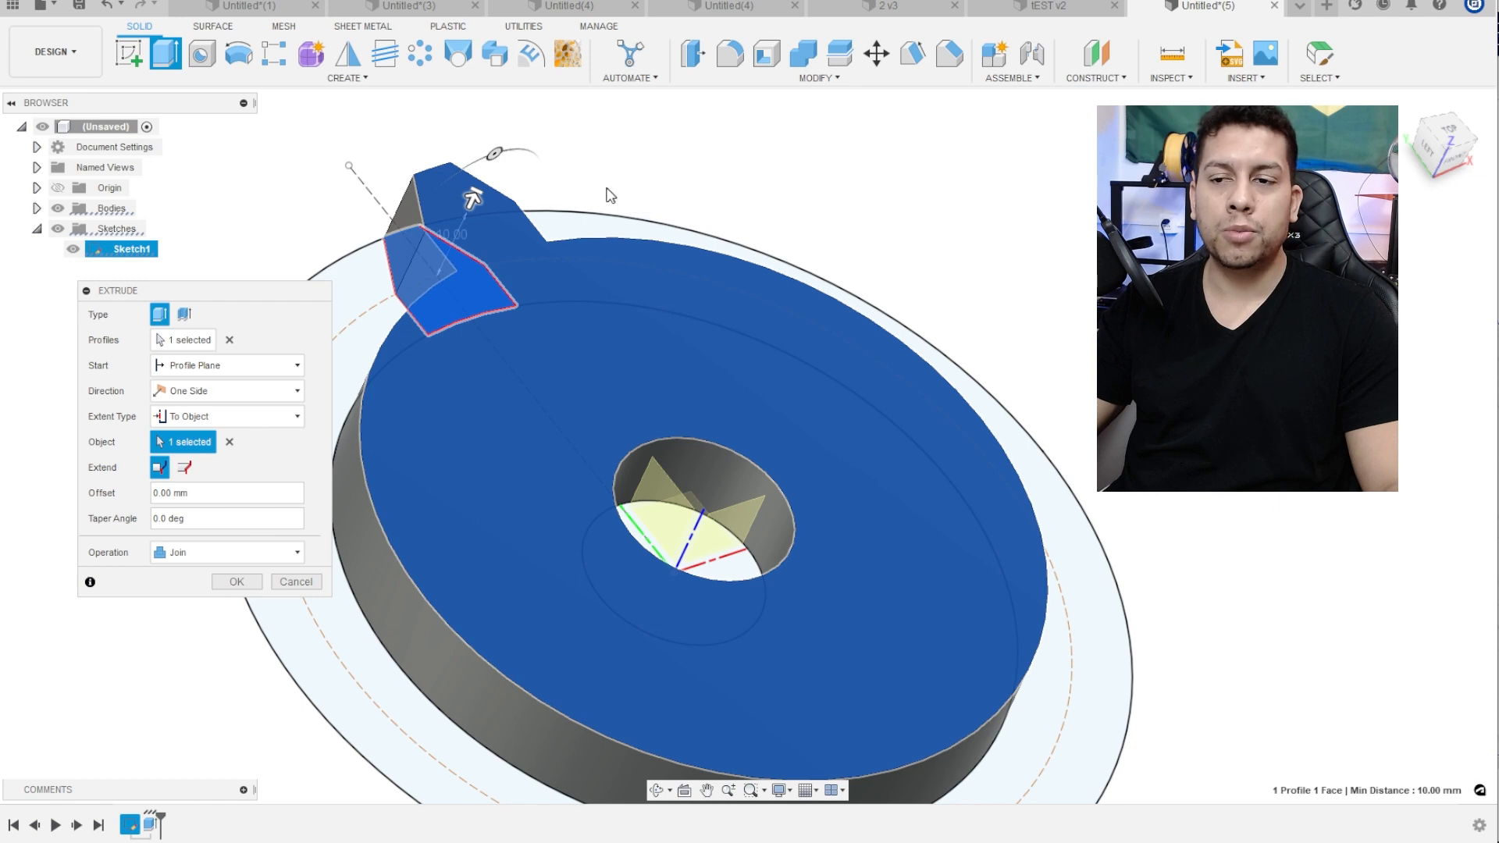
left_click(237, 582)
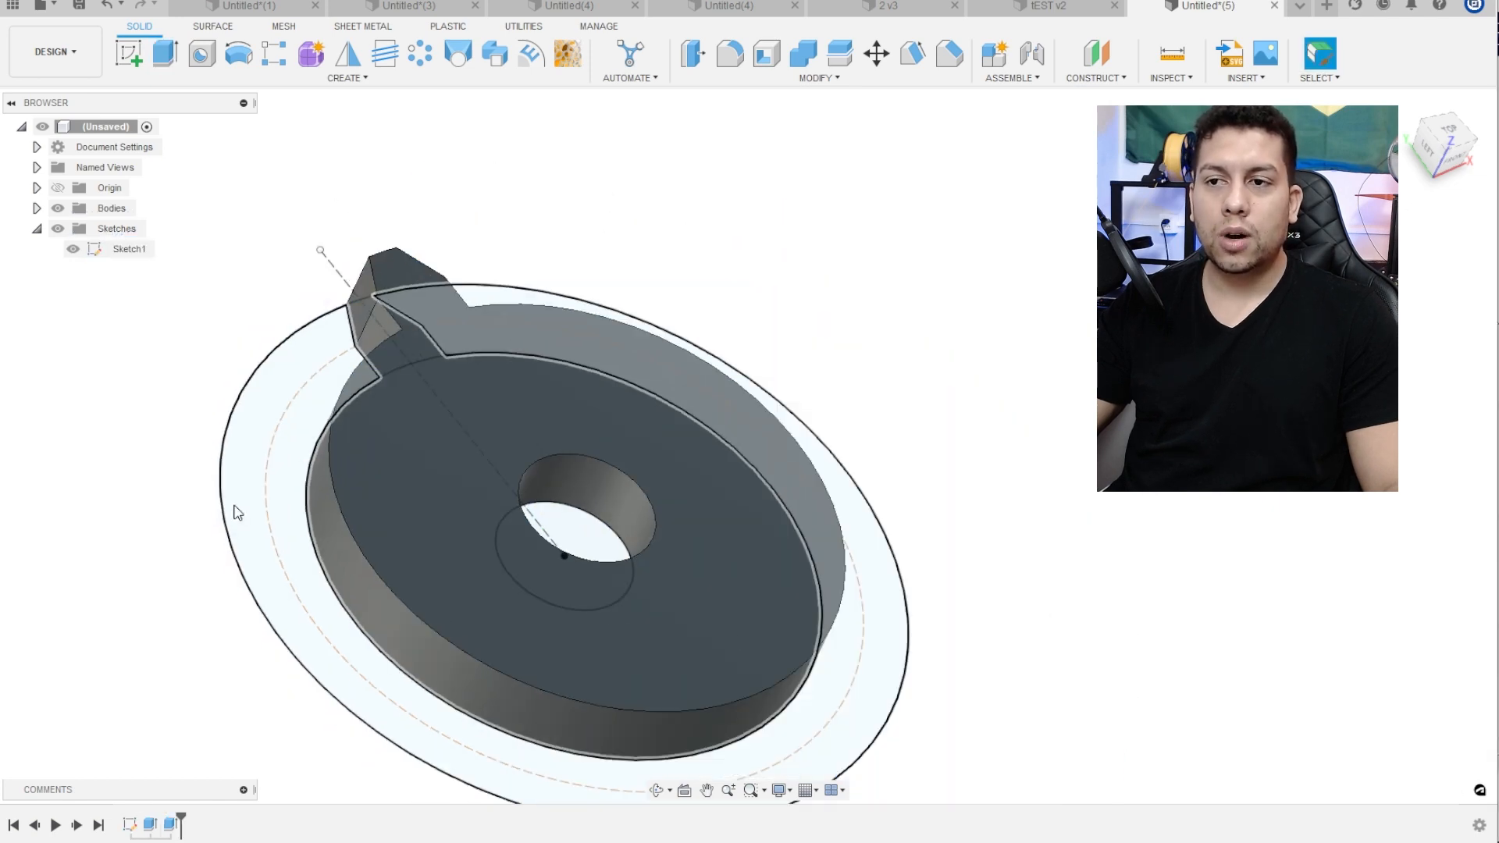
Hide the tooth profile sketch so only the solid body is displayed
left_click(72, 249)
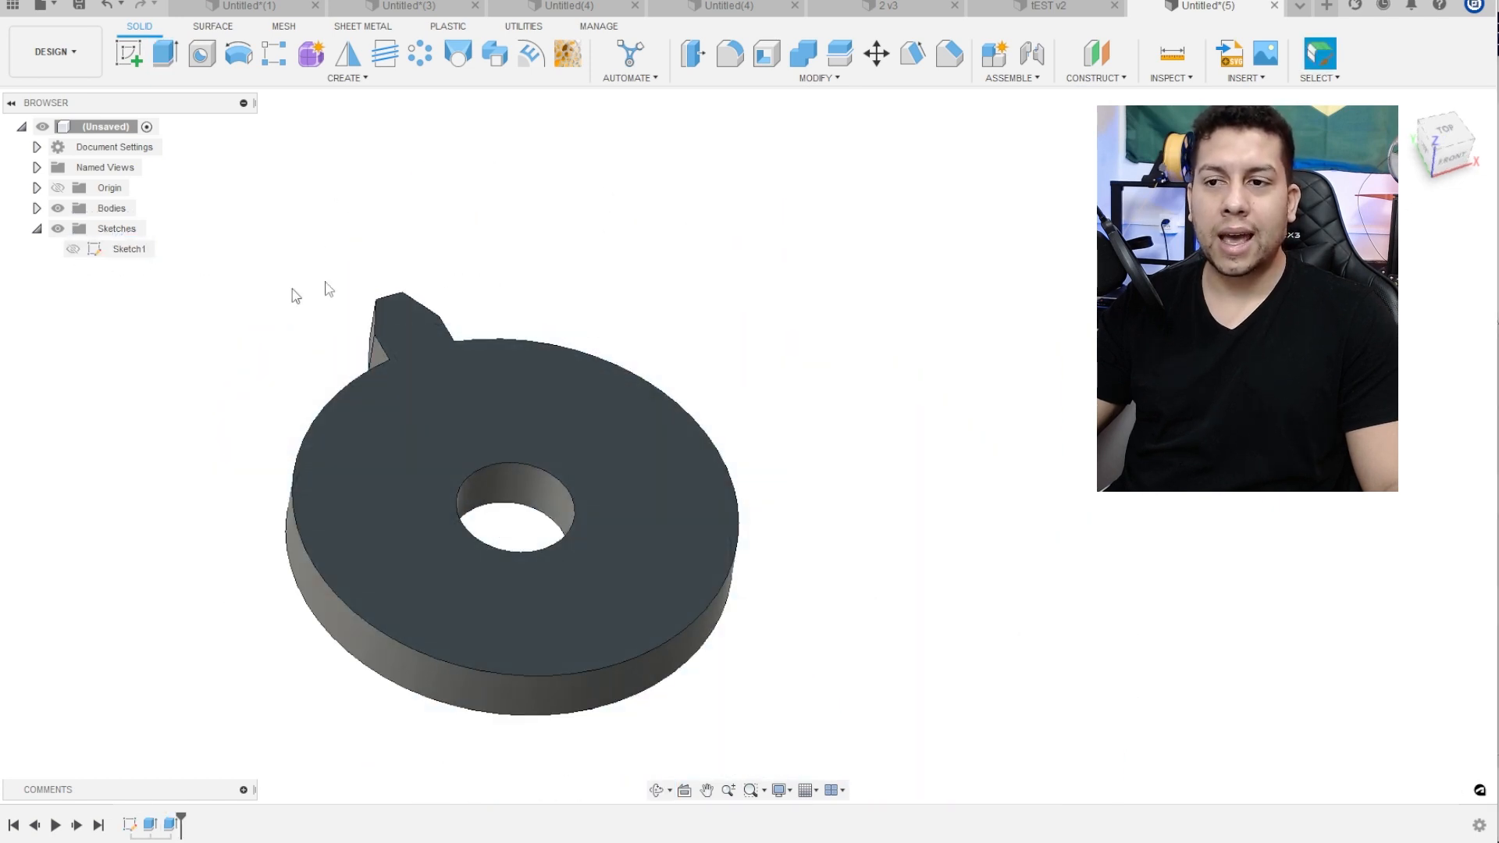
middle_click_drag(328, 288, 411, 334, "shift")
scroll(411, 334, "up", 1)
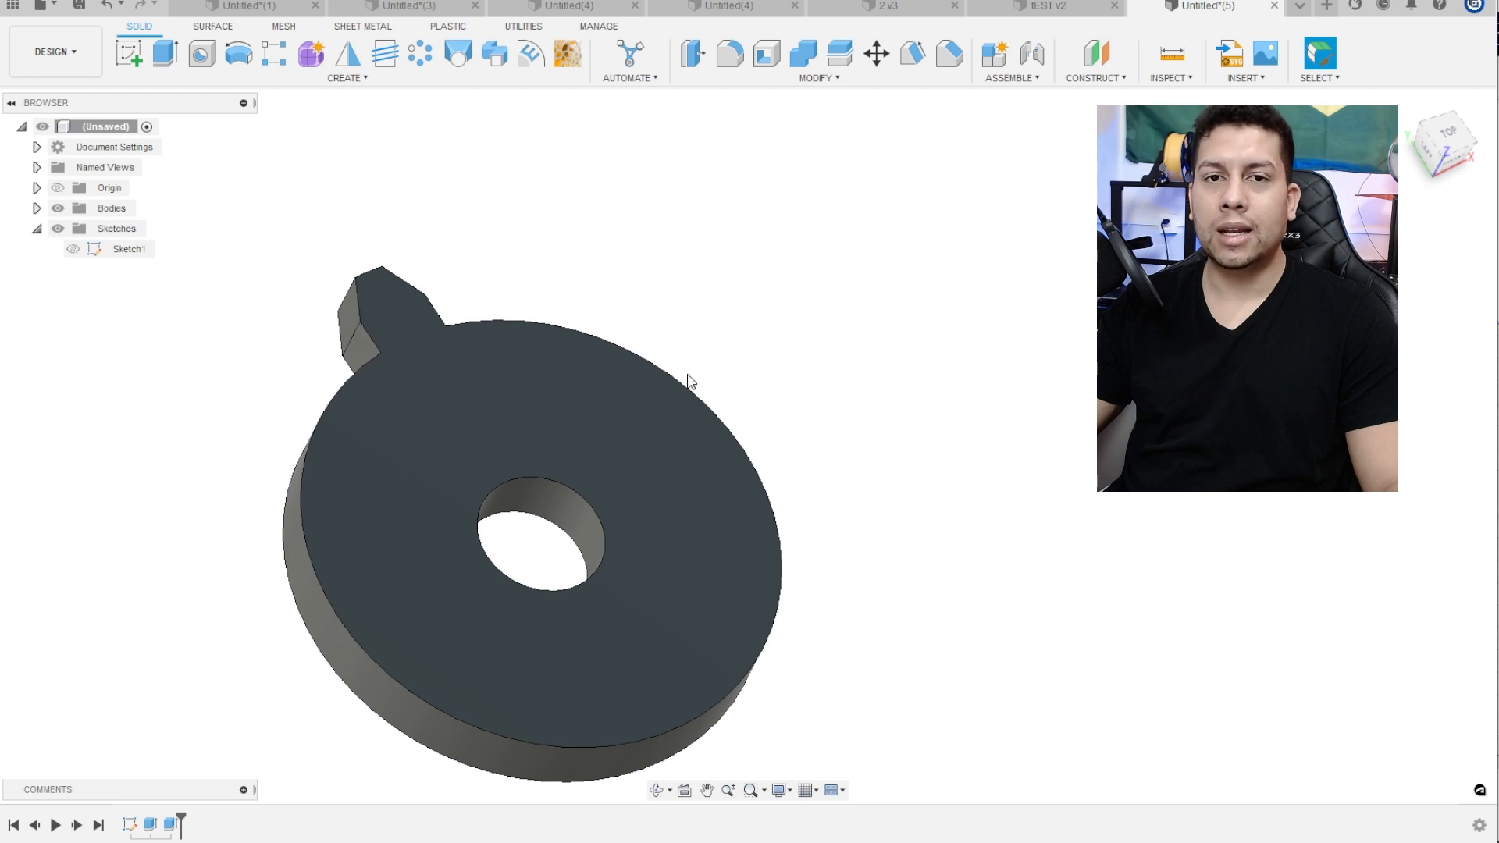
Start a circular pattern of the tooth extrusion as a feature, revolving around the disc's central axis
left_click(421, 53)
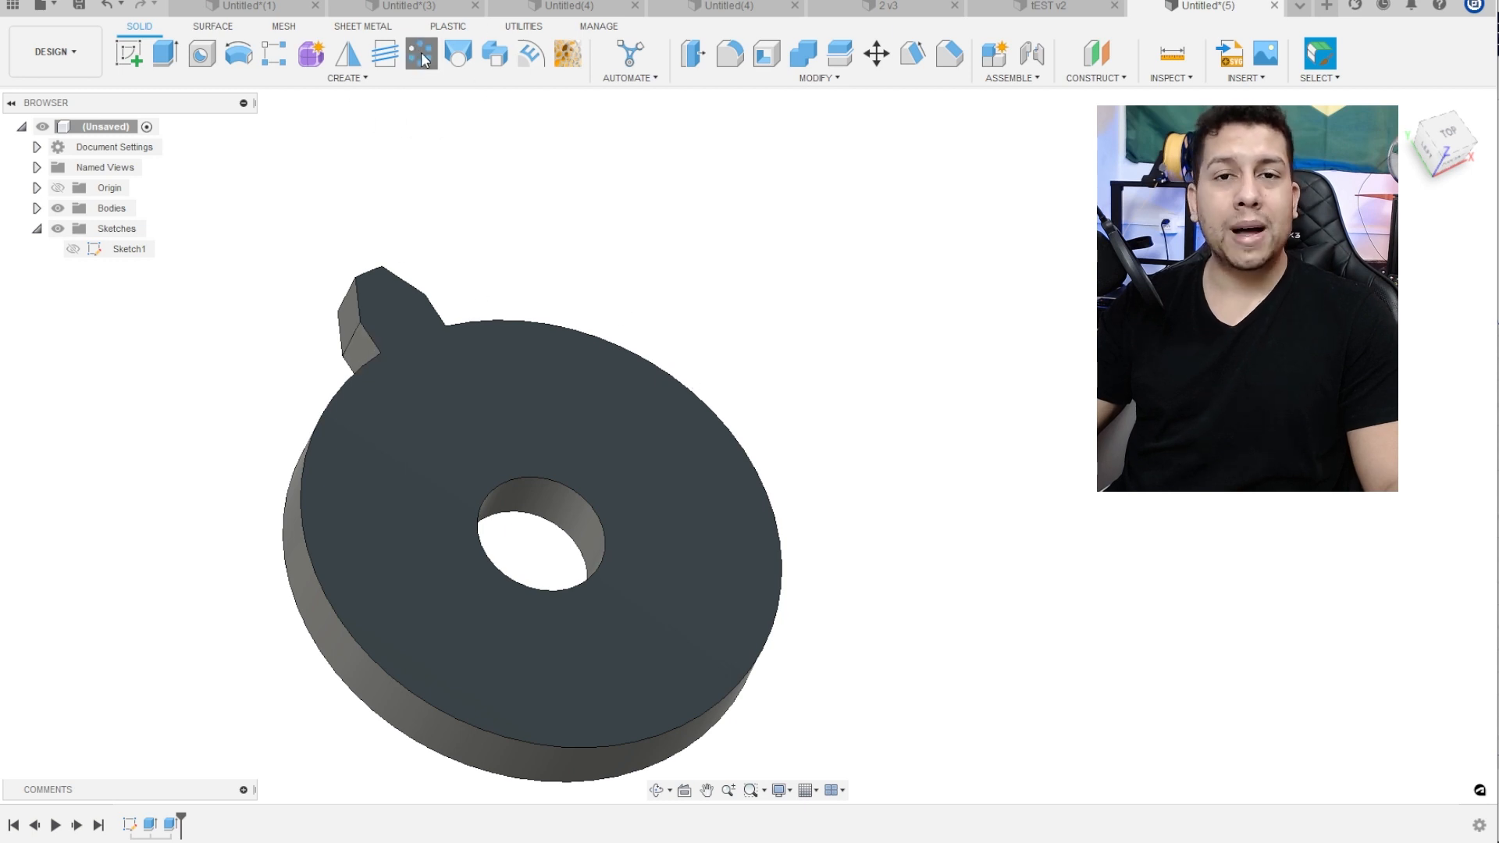
left_click(239, 348)
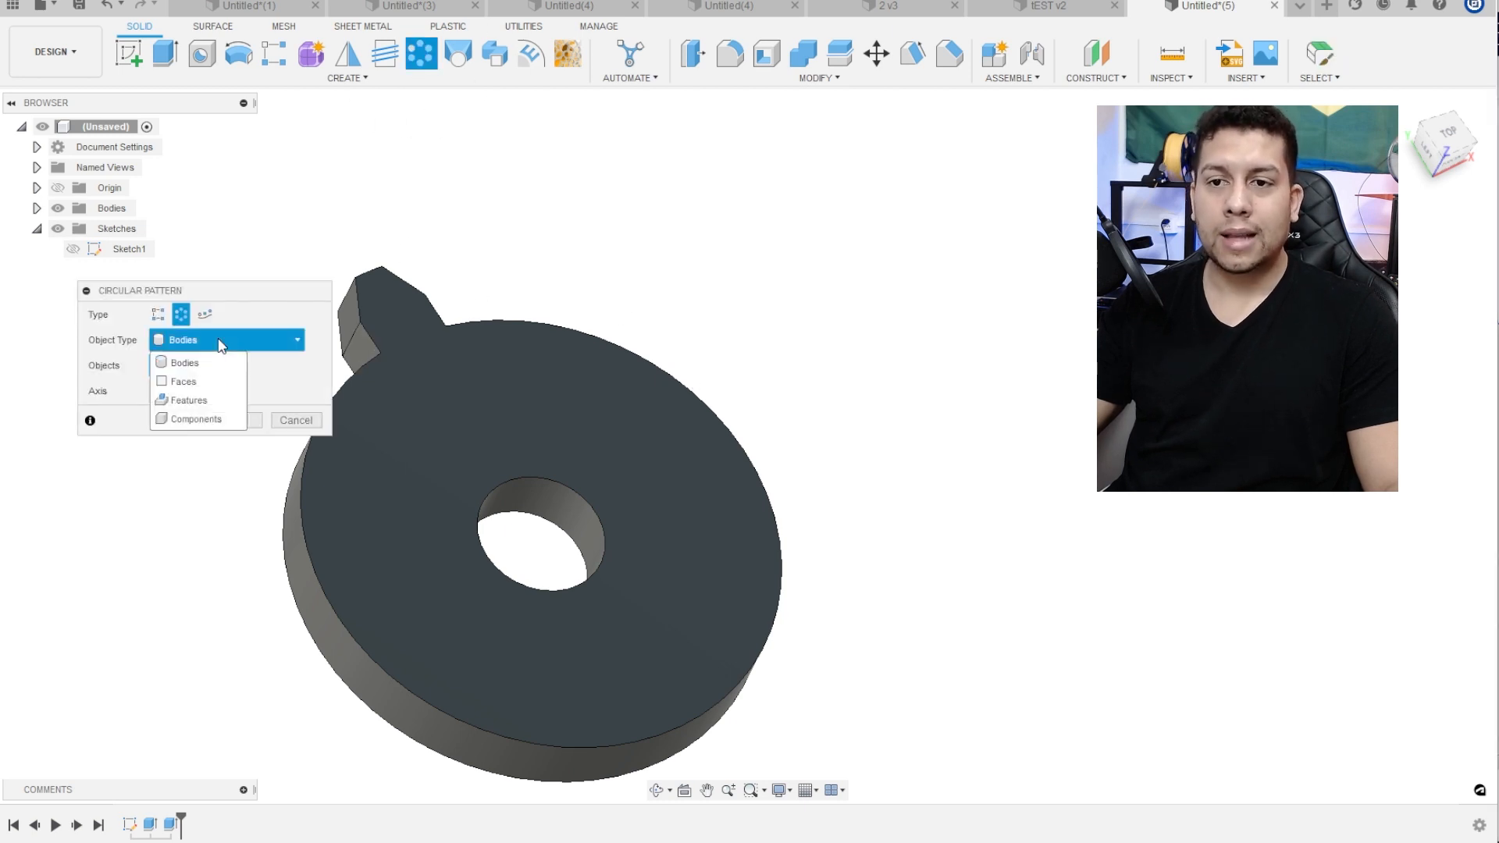
left_click(187, 391)
left_click(170, 825)
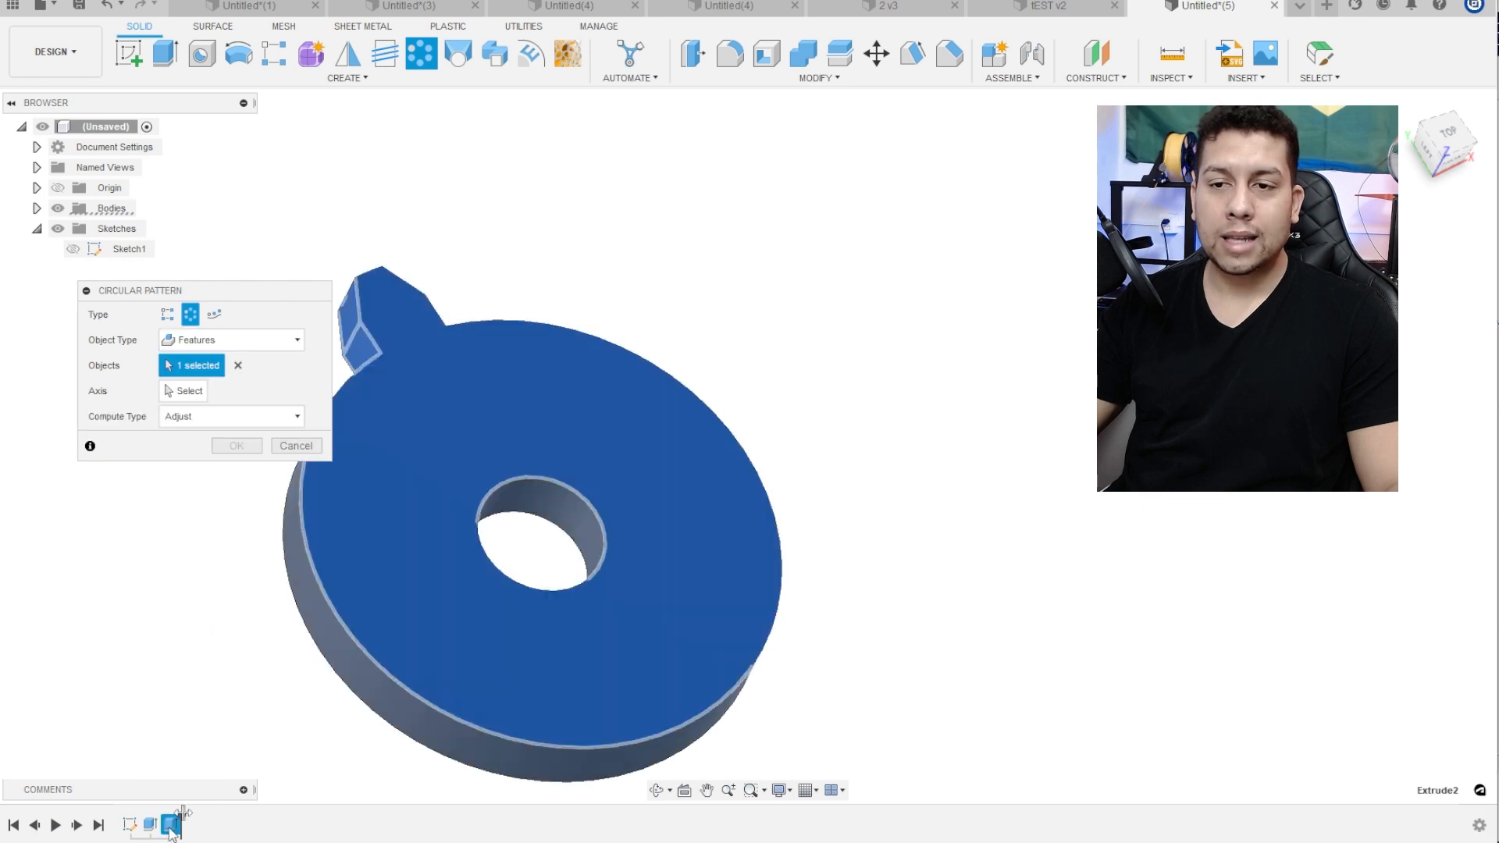
left_click(190, 391)
middle_click_drag(374, 397, 356, 471, "shift")
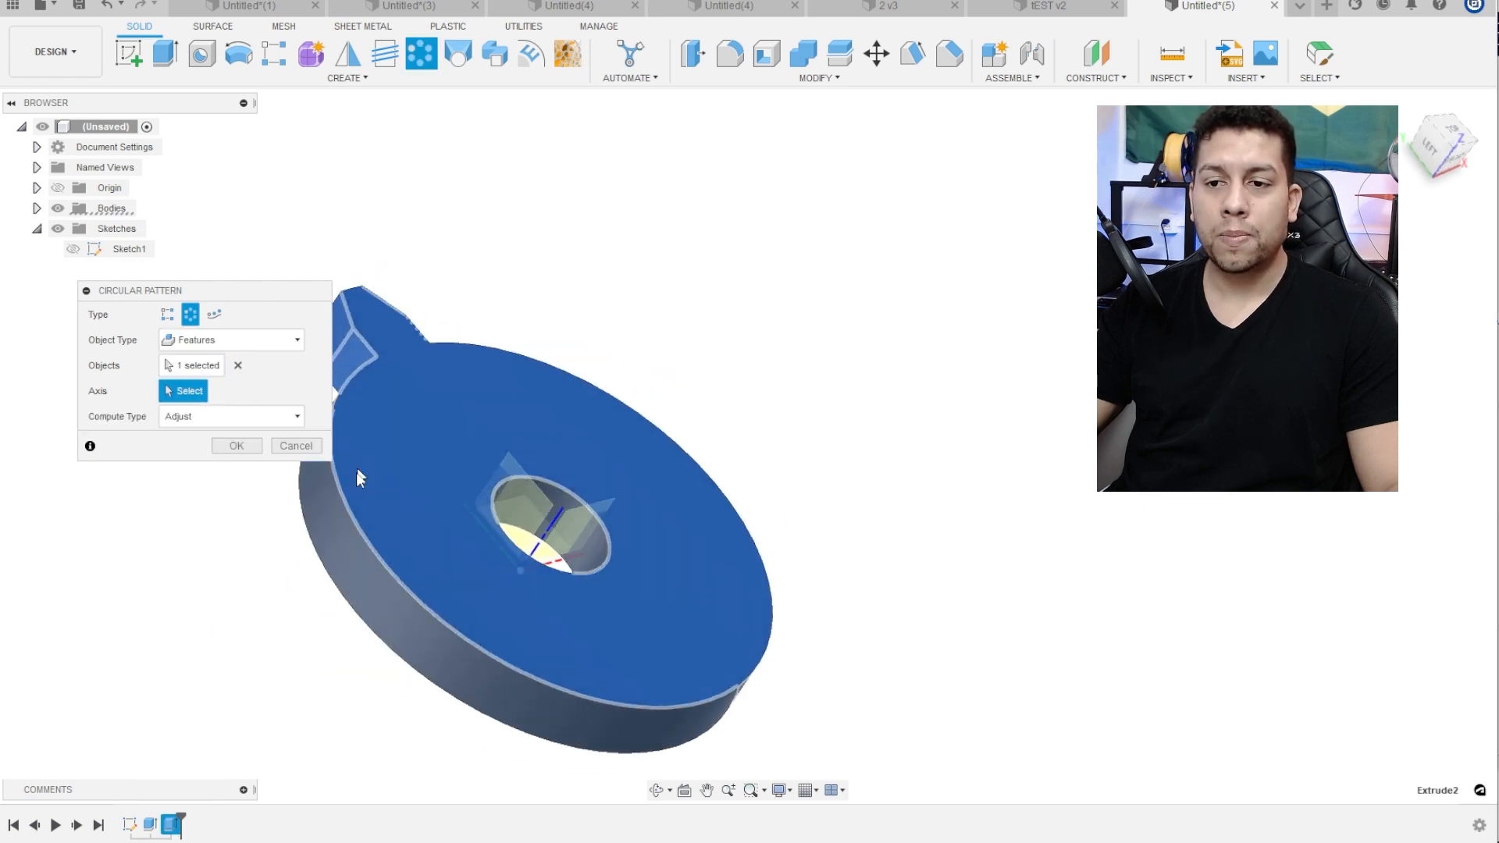
left_click(340, 517)
middle_click_drag(560, 346, 686, 351, "shift")
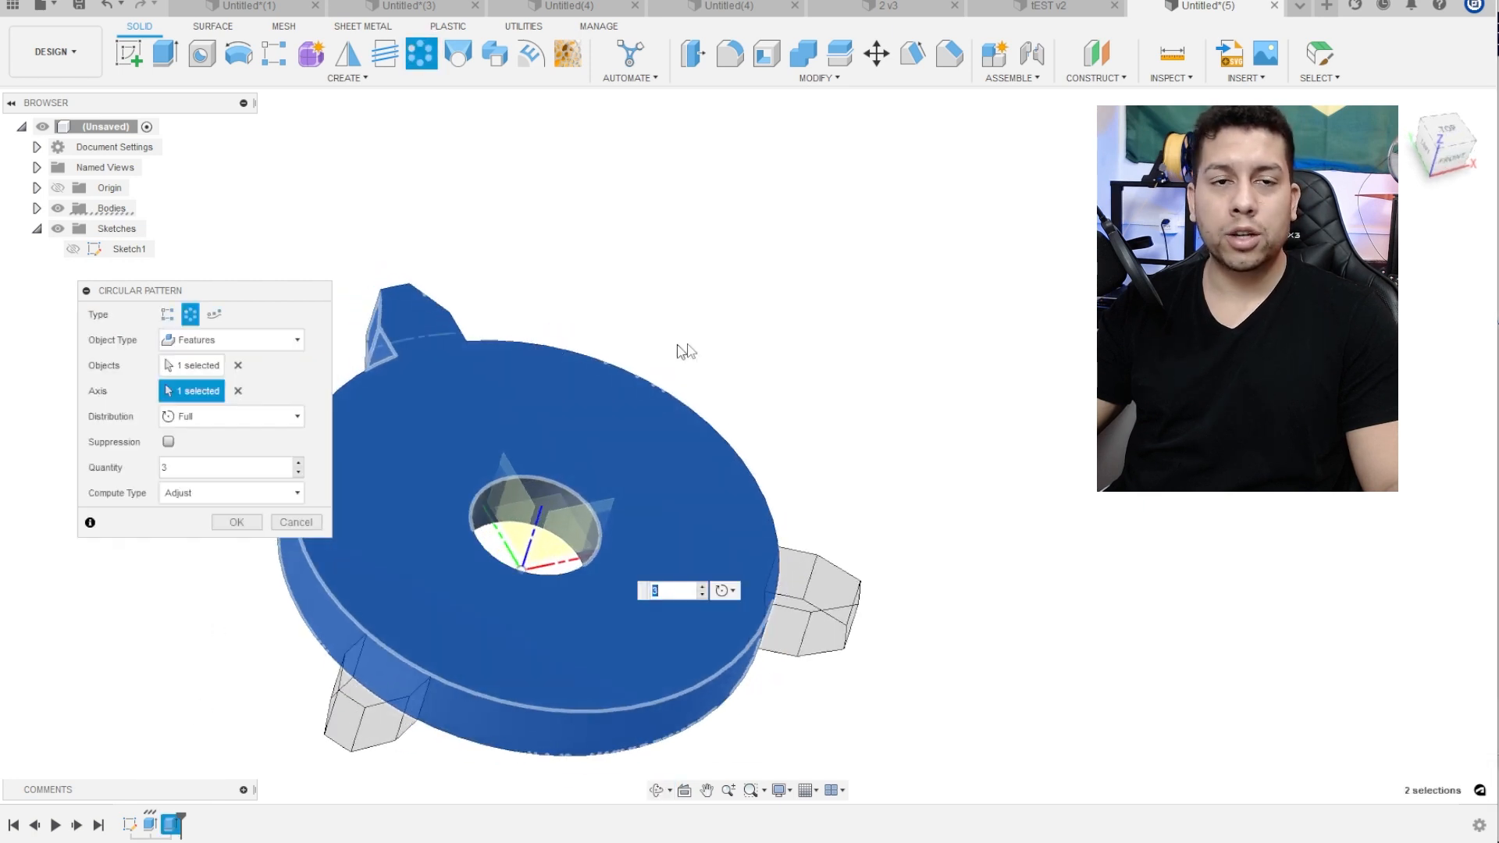
Try pattern quantities of 8, 18 and 15 teeth while viewing the gear from the top
left_click(1445, 130)
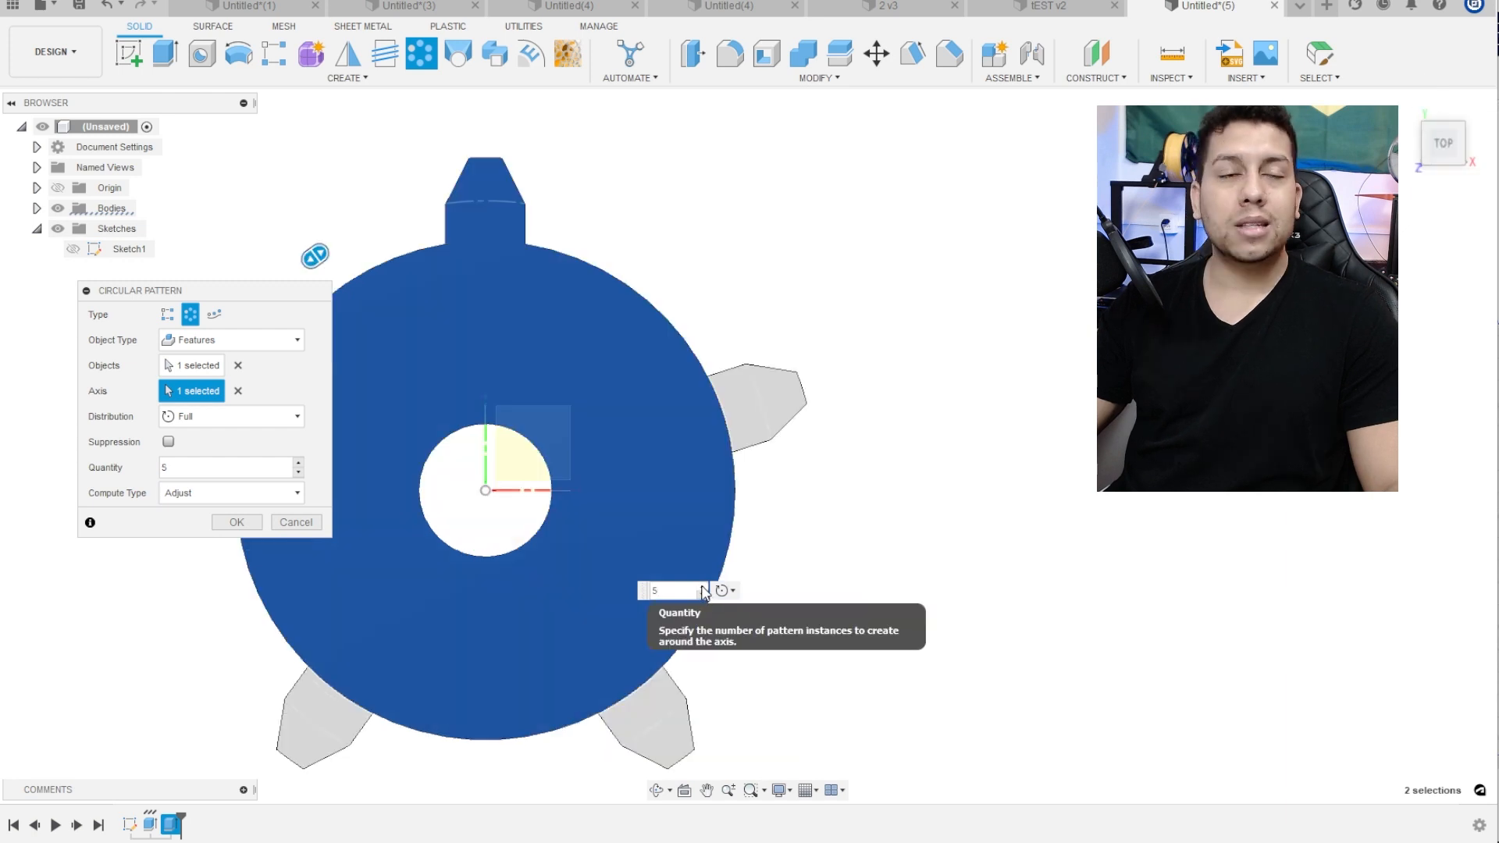
left_click(702, 586)
left_click(702, 586)
left_click(702, 587)
double_click(683, 592)
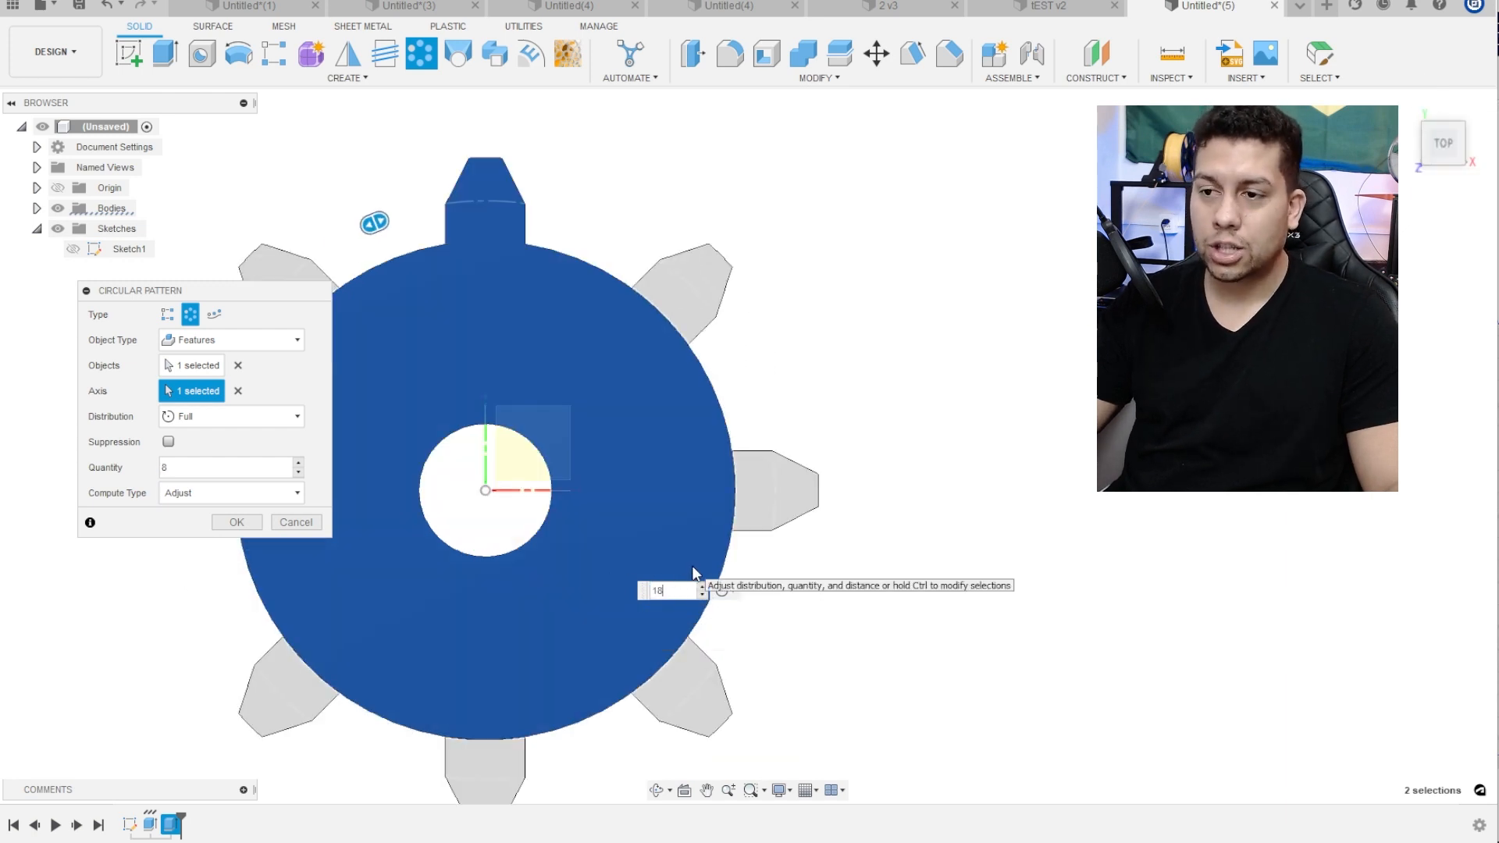
type("18")
key("Return")
scroll(681, 477, "down", 2)
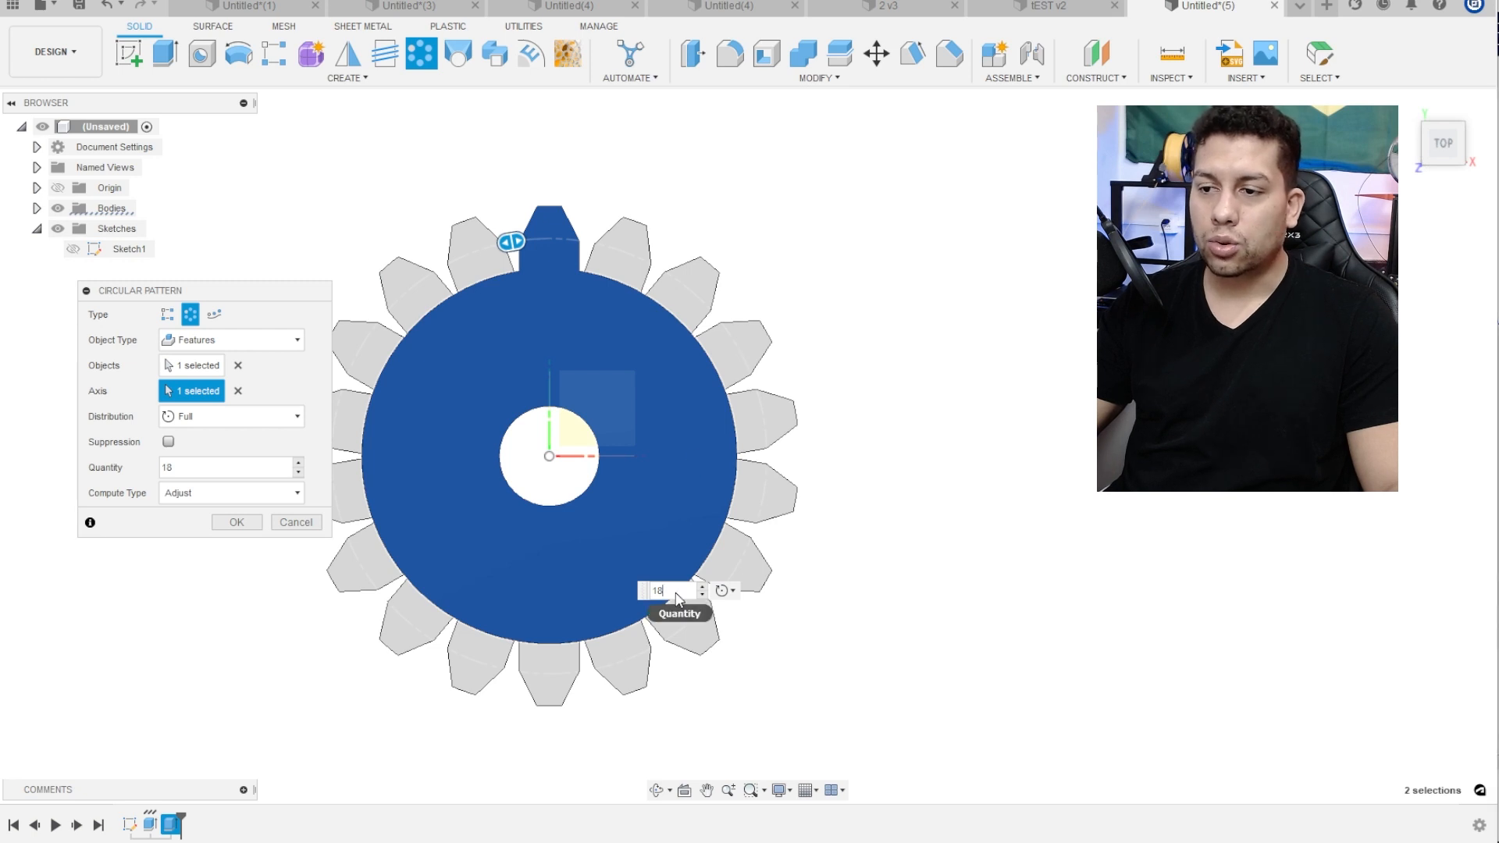
key("BackSpace")
type("5")
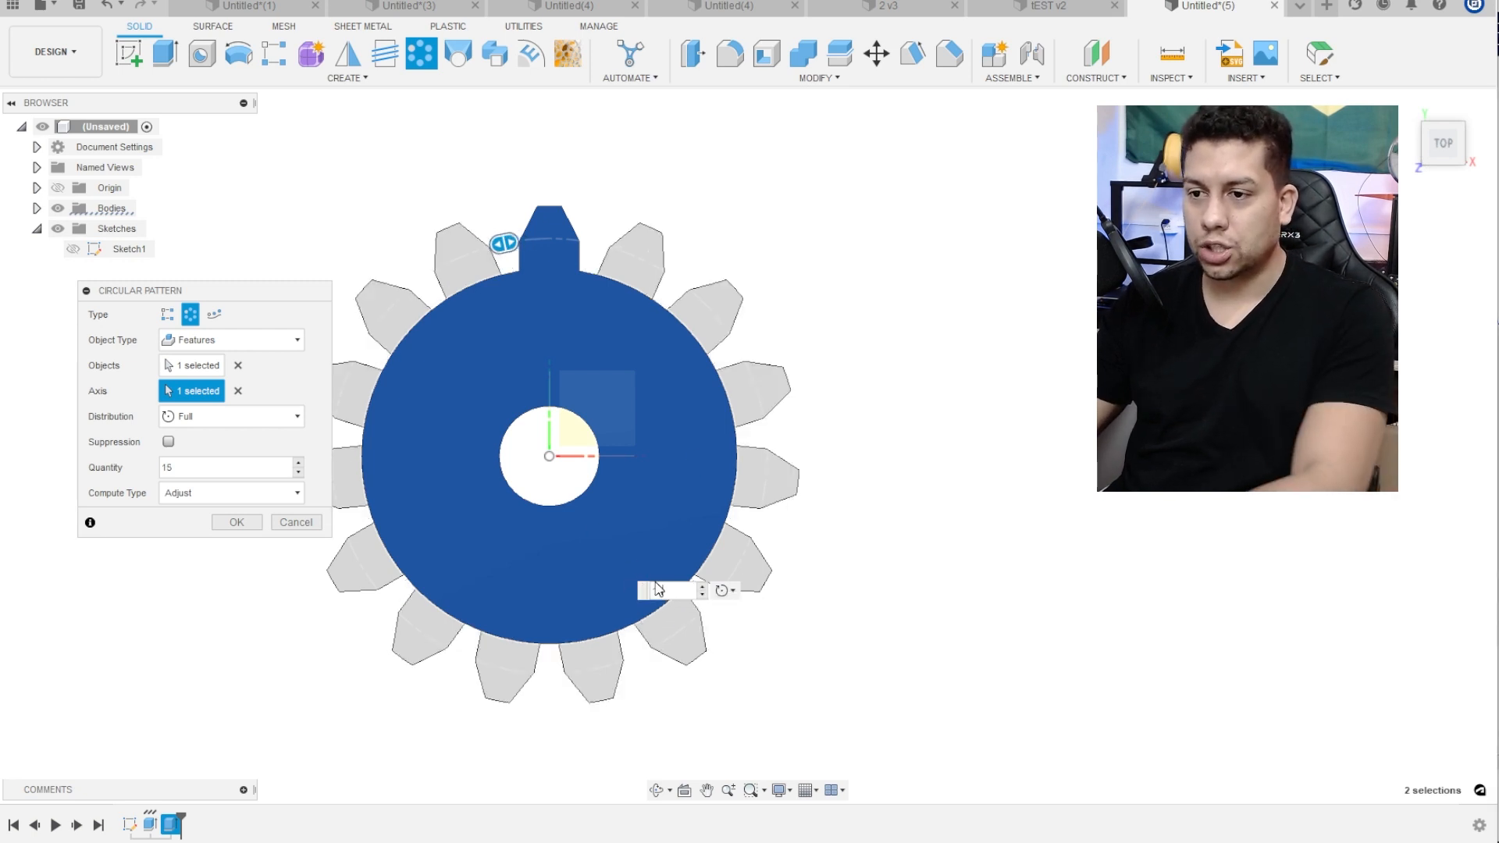
Set the tooth pattern quantity to 12 and complete the circular pattern
type("13")
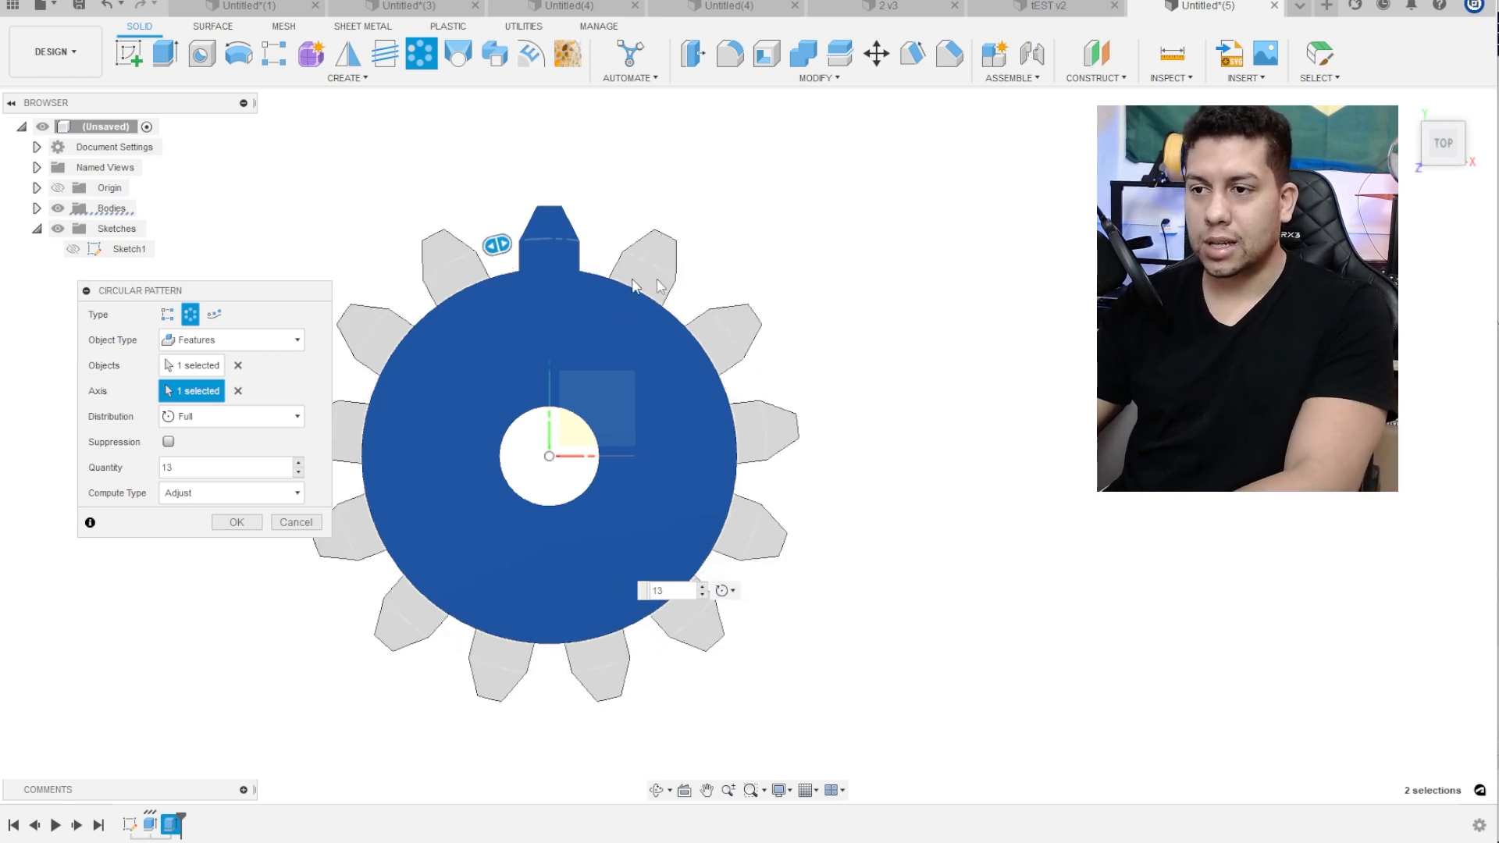
left_click(703, 595)
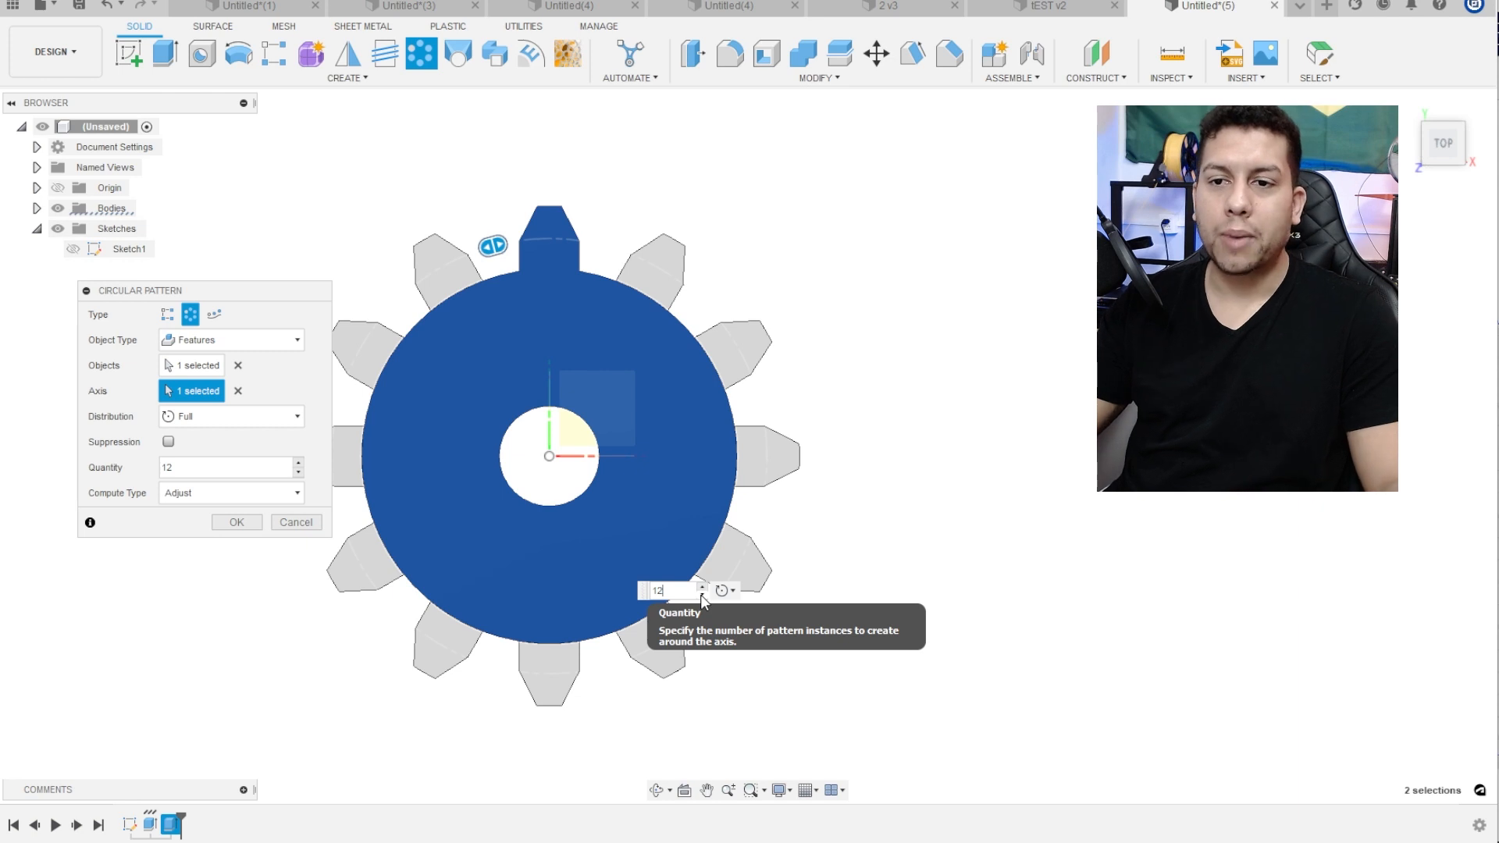
left_click(248, 523)
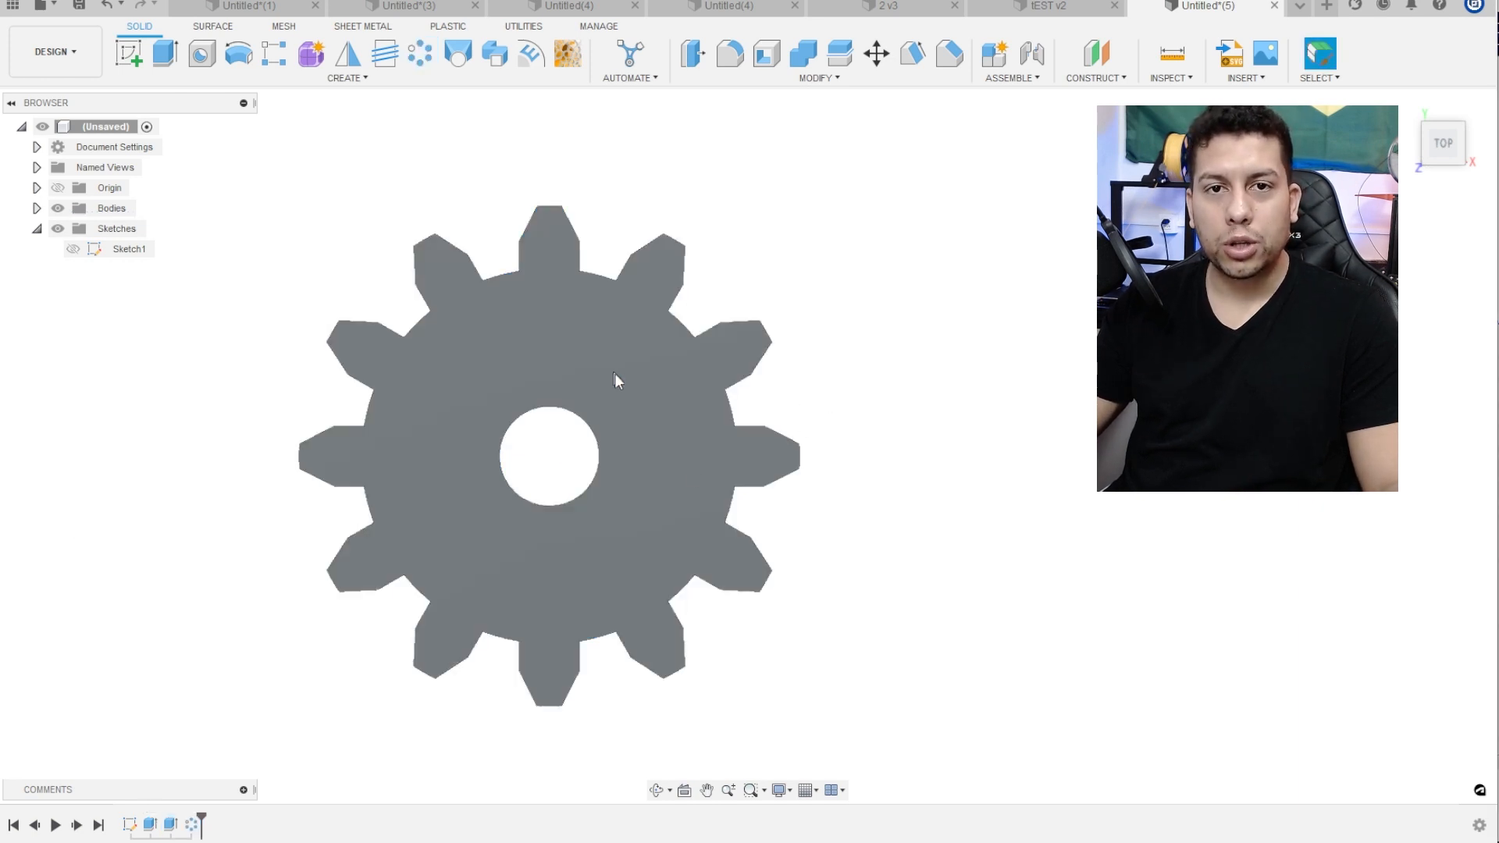
Sketch a circle on the gear's top face, centred on the bore and reaching between the bore and the tooth roots
middle_click_drag(616, 373, 719, 393, "shift")
scroll(720, 393, "up", 2)
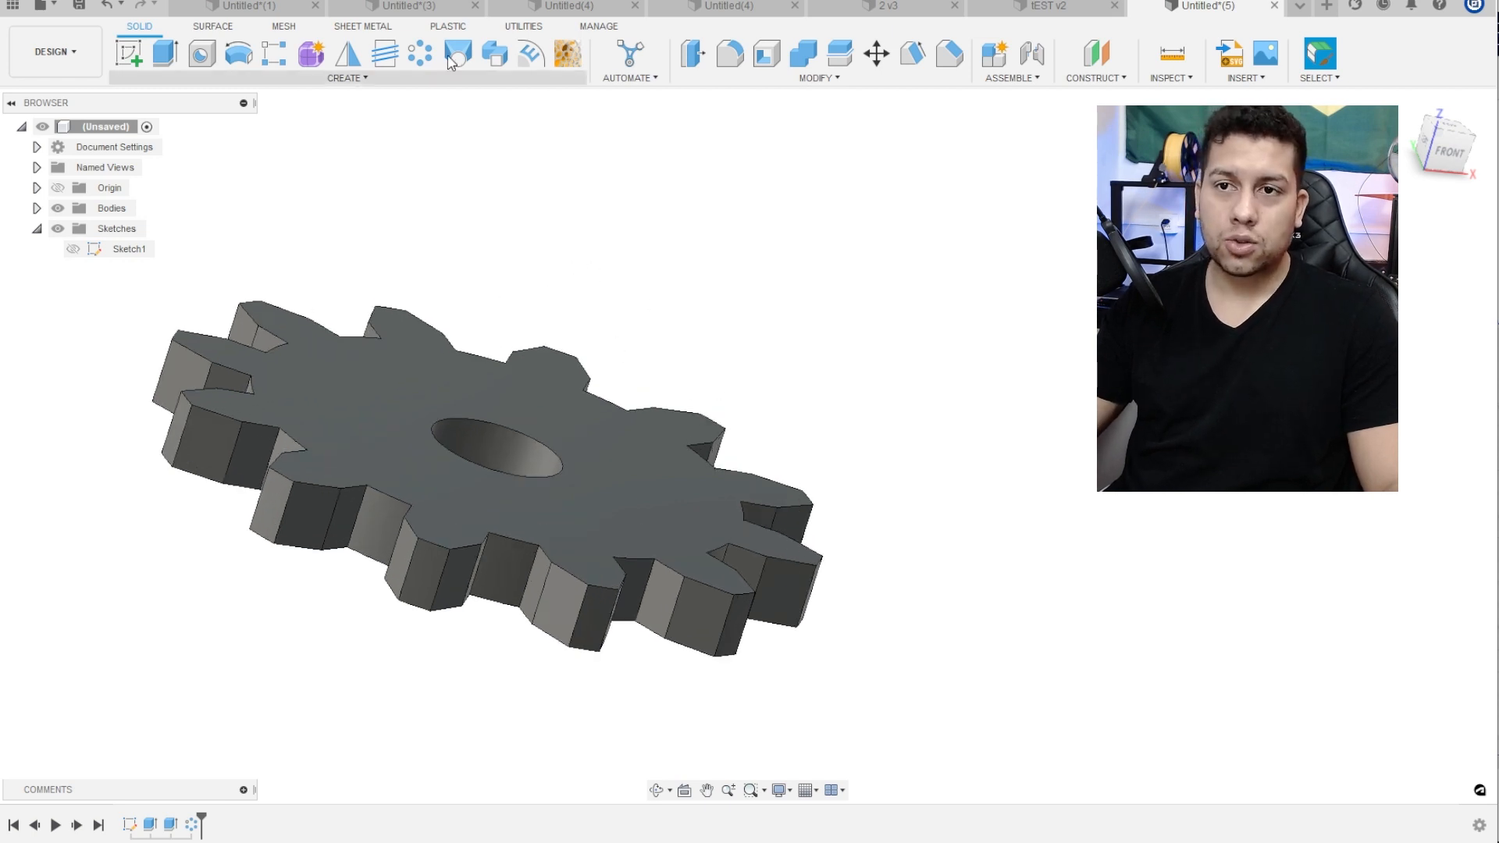
left_click(129, 53)
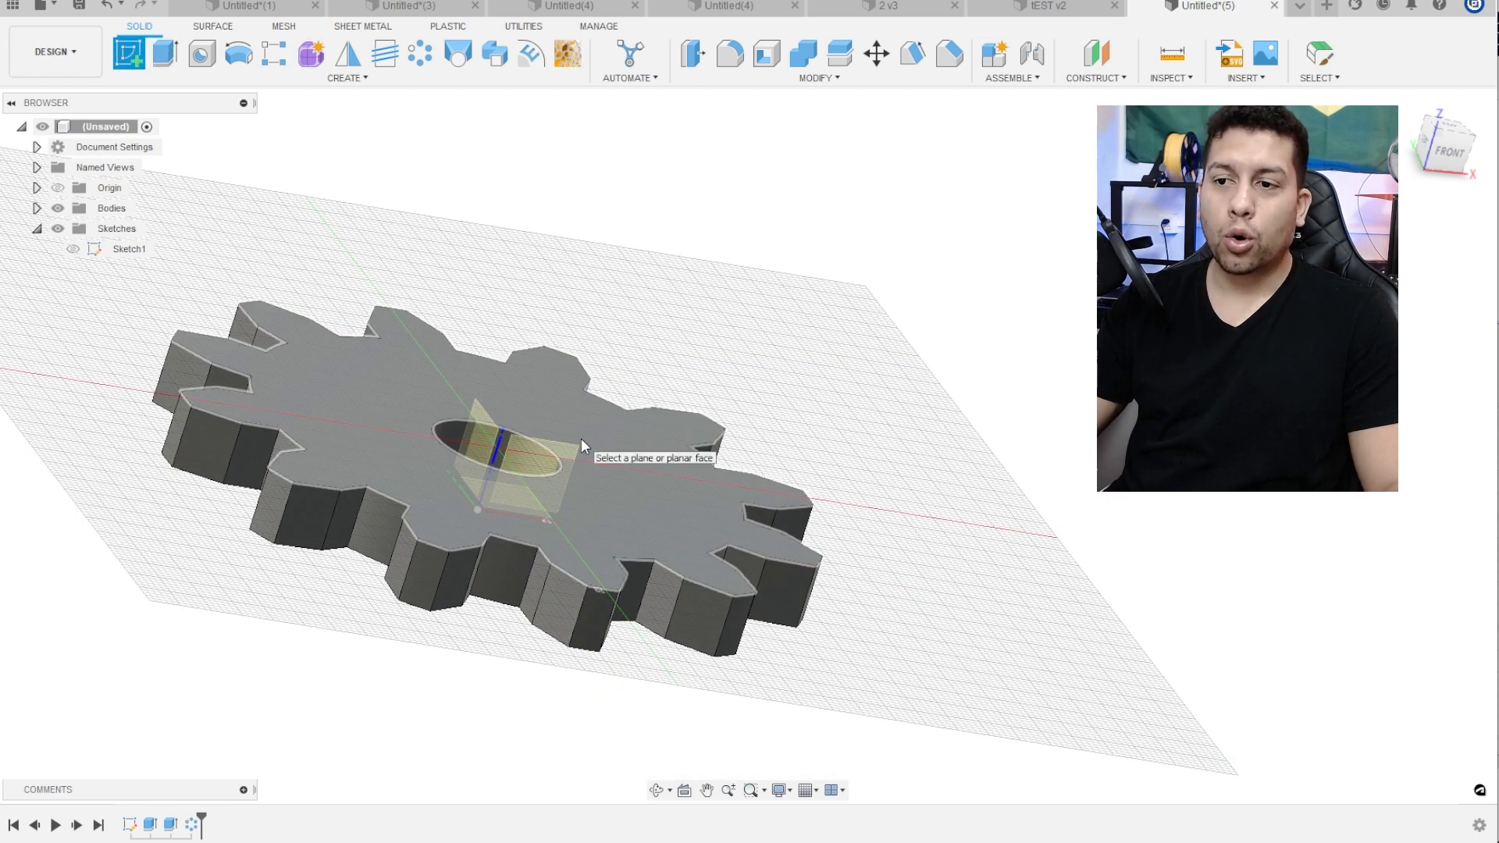
left_click(581, 438)
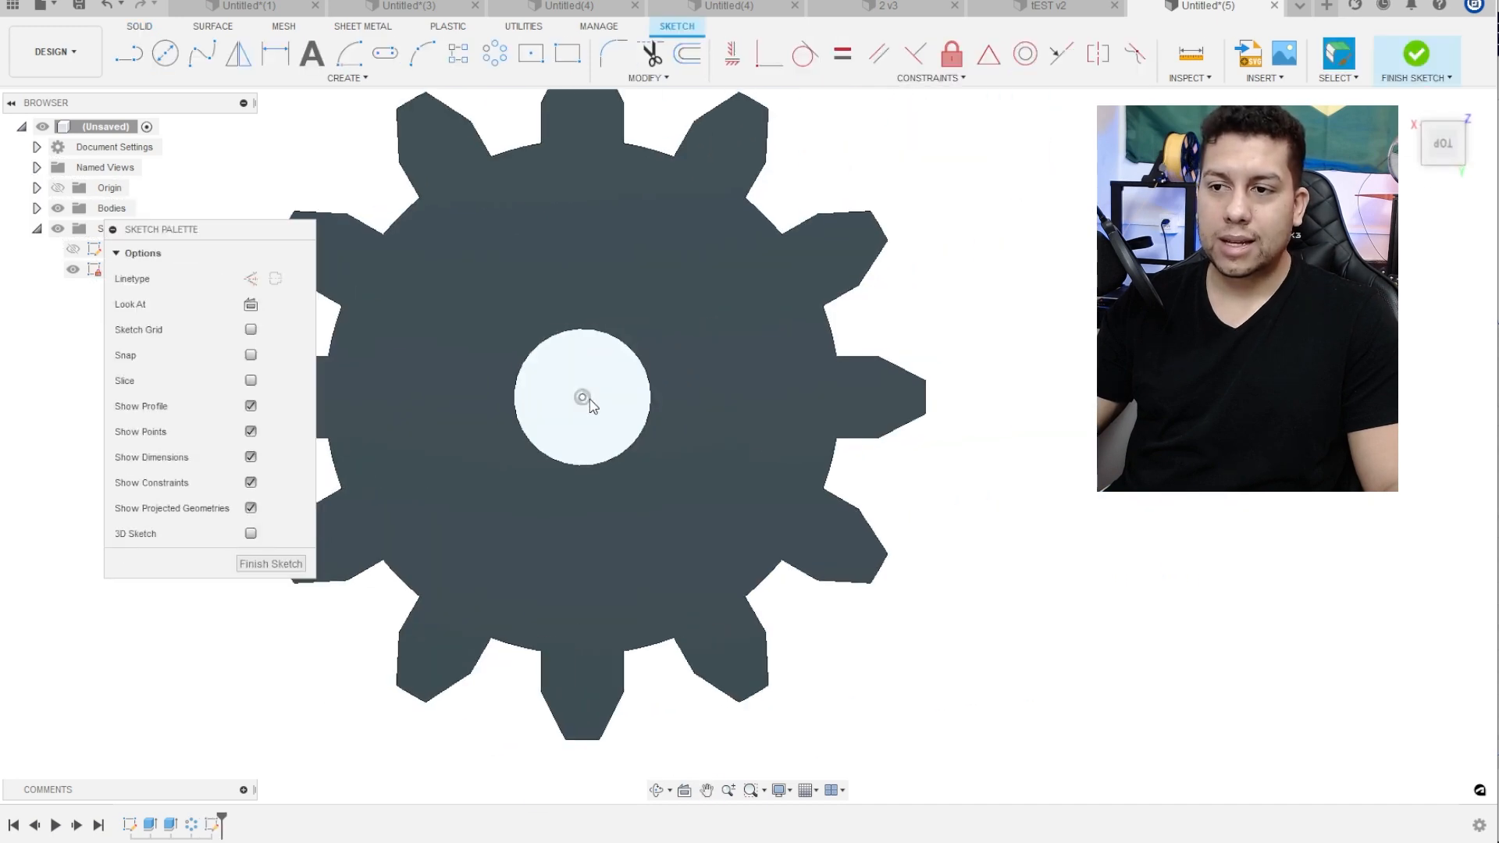
left_click(173, 64)
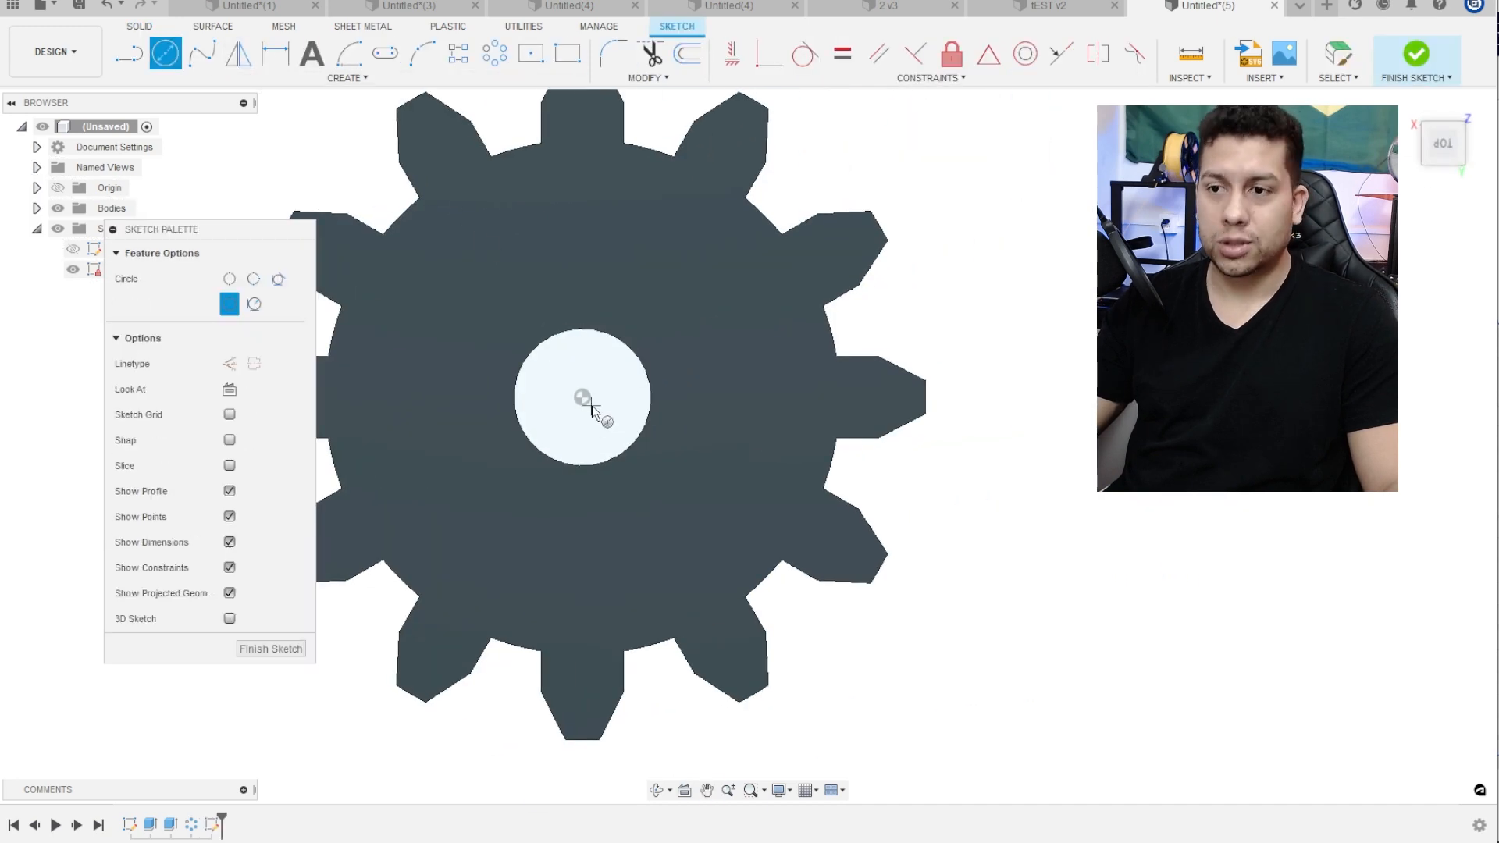
left_click(589, 208)
Extrude the ring between the bore and the new circle by -3 mm as a cut to recess the gear face
key("e")
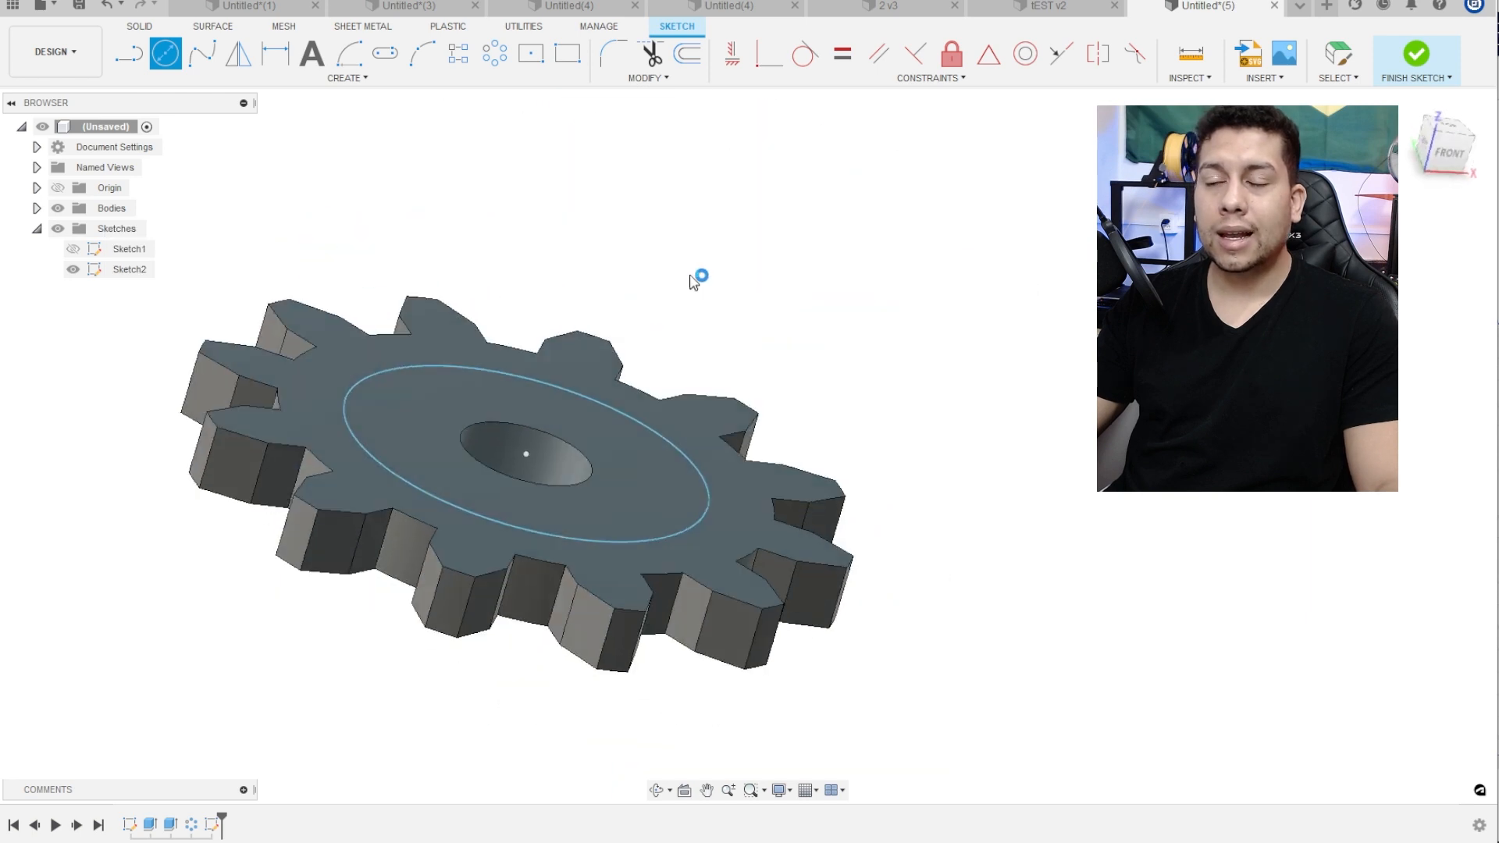
middle_click_drag(602, 368, 551, 437, "shift")
left_click(554, 442)
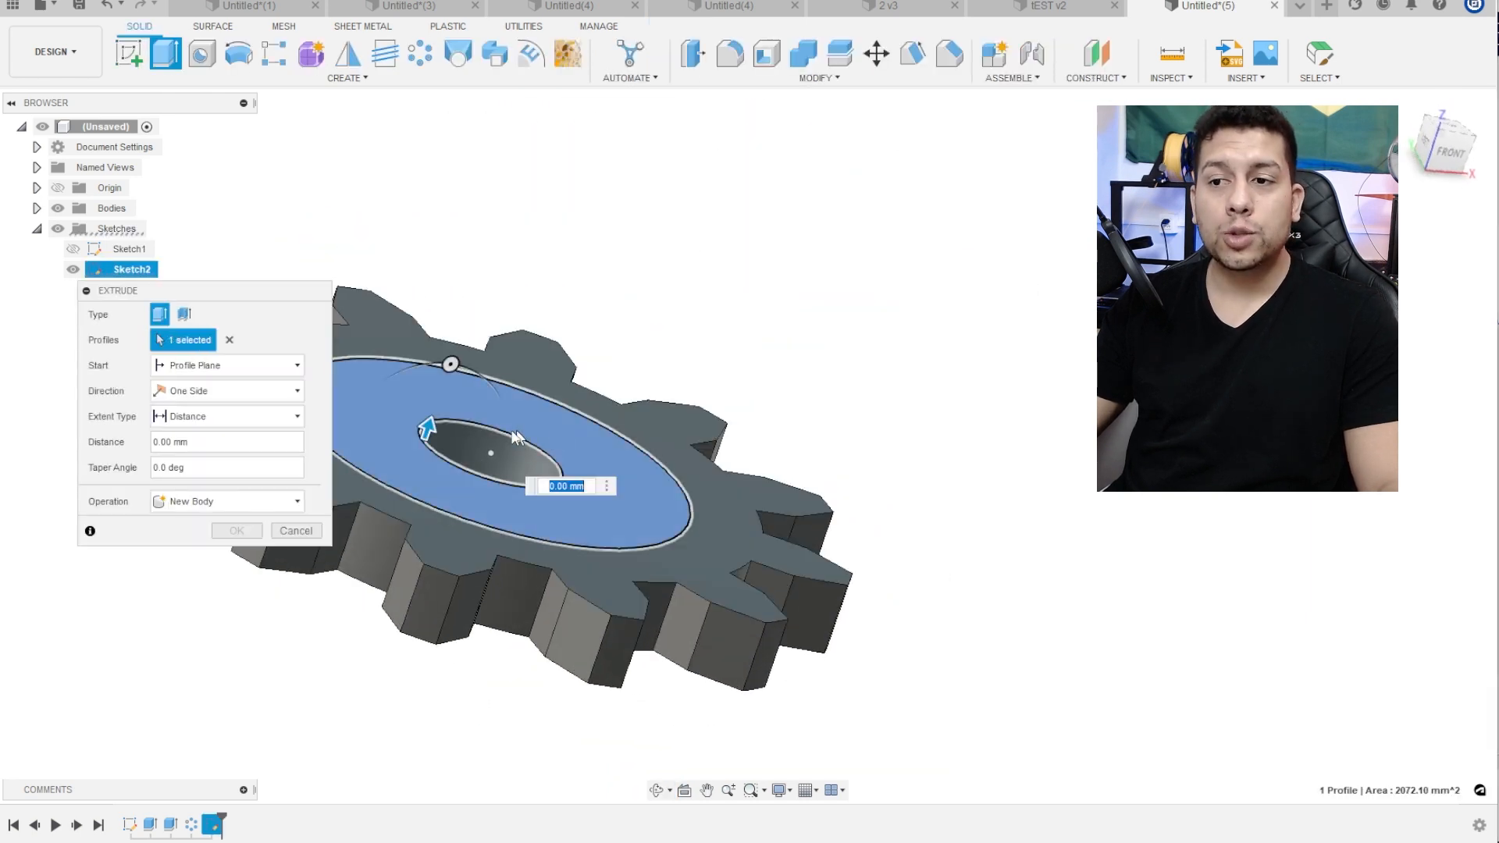
left_click_drag(425, 447, 427, 443)
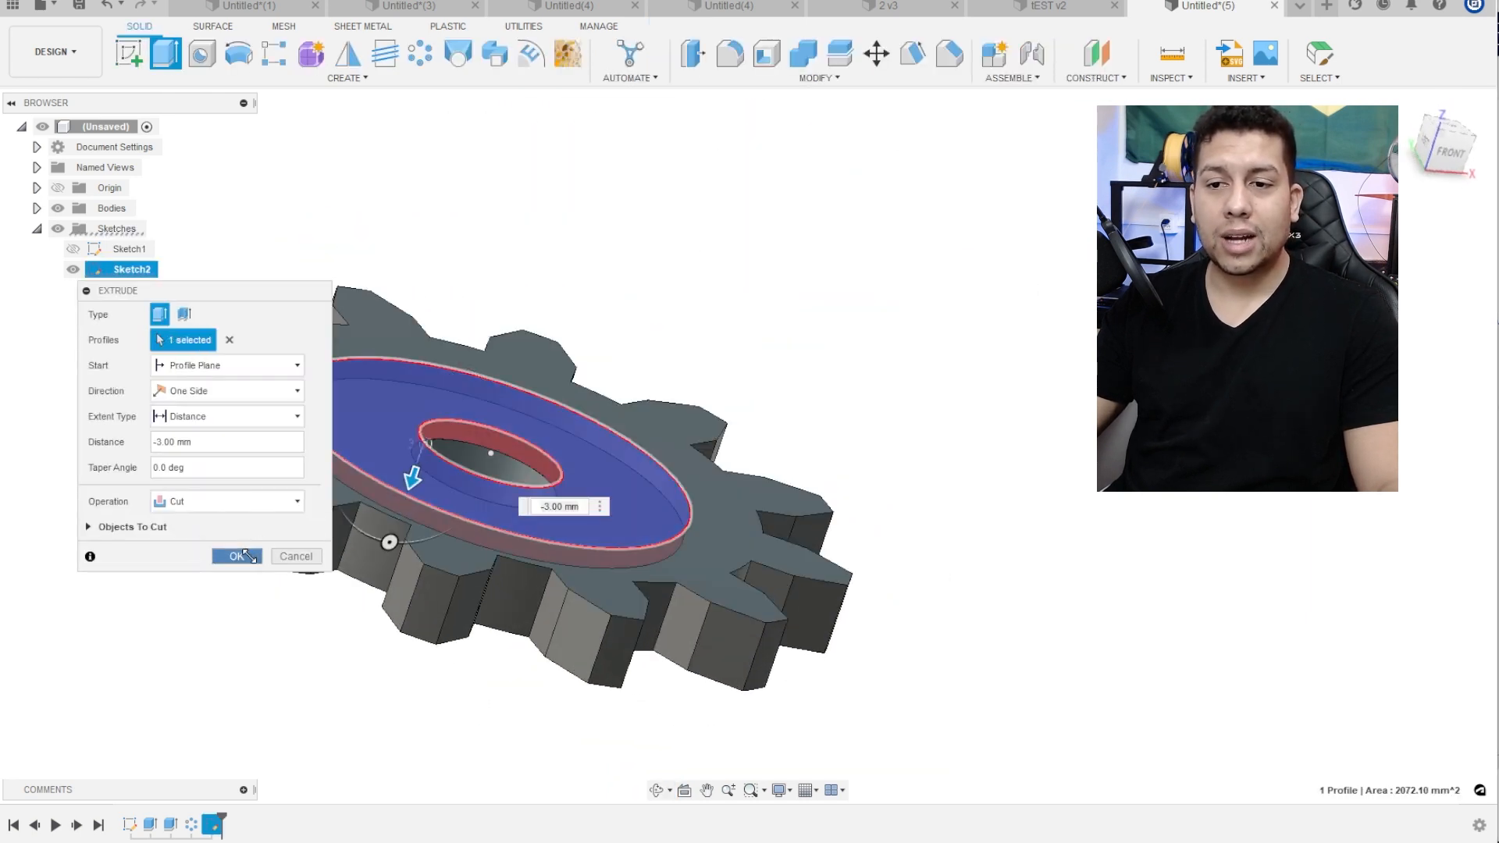
left_click(242, 556)
Examine the recessed face, bore and teeth of the gear from several angles and distances
middle_click_drag(692, 218, 734, 284, "shift")
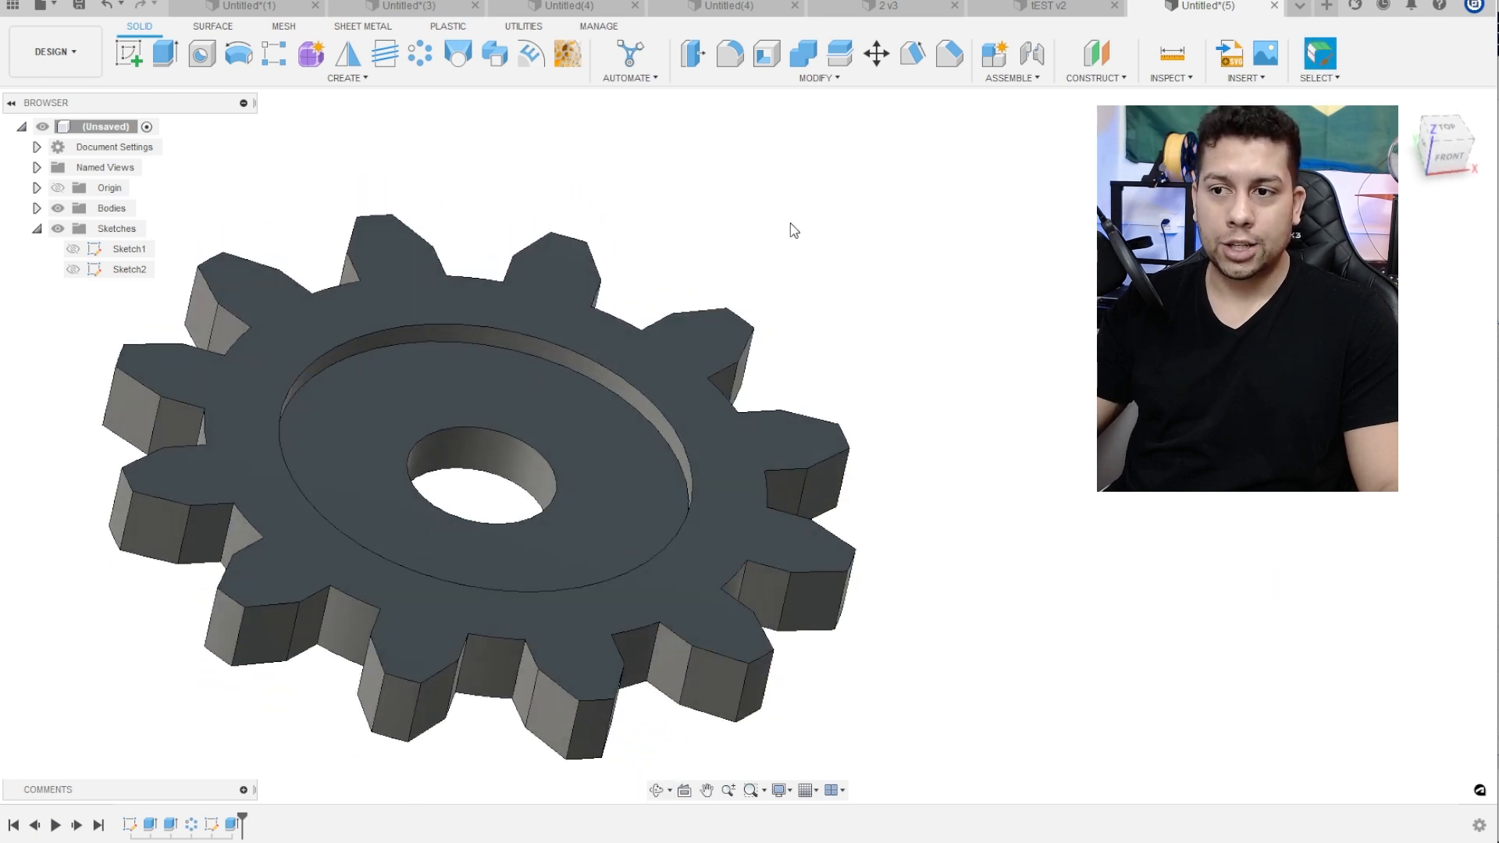
scroll(584, 439, "up", 2)
scroll(586, 439, "down", 3)
scroll(586, 439, "up", 4)
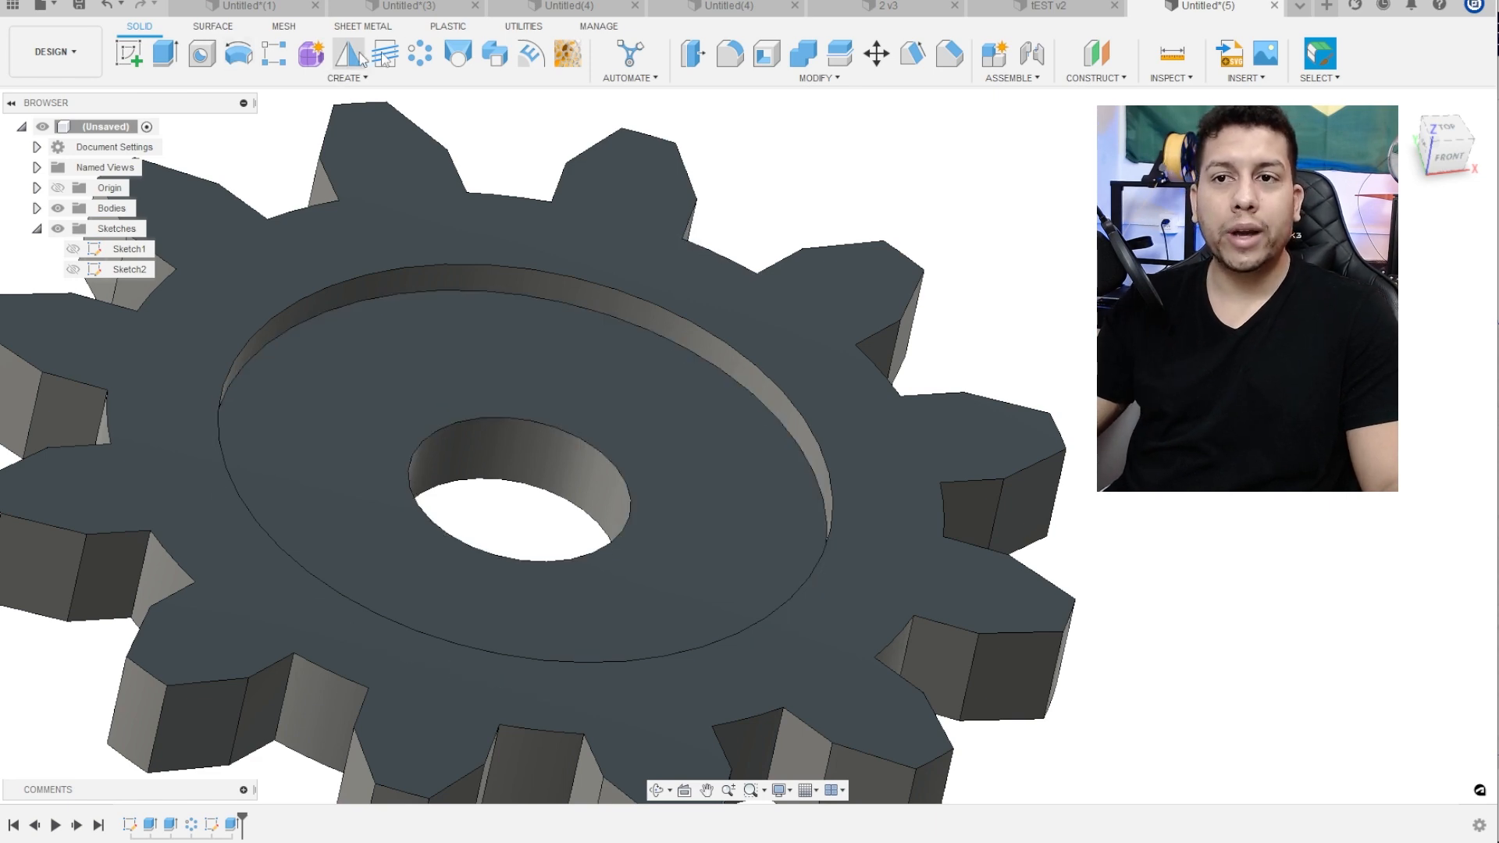
scroll(633, 290, "down", 5)
middle_click_drag(633, 291, 681, 234, "shift")
scroll(612, 419, "up", 3)
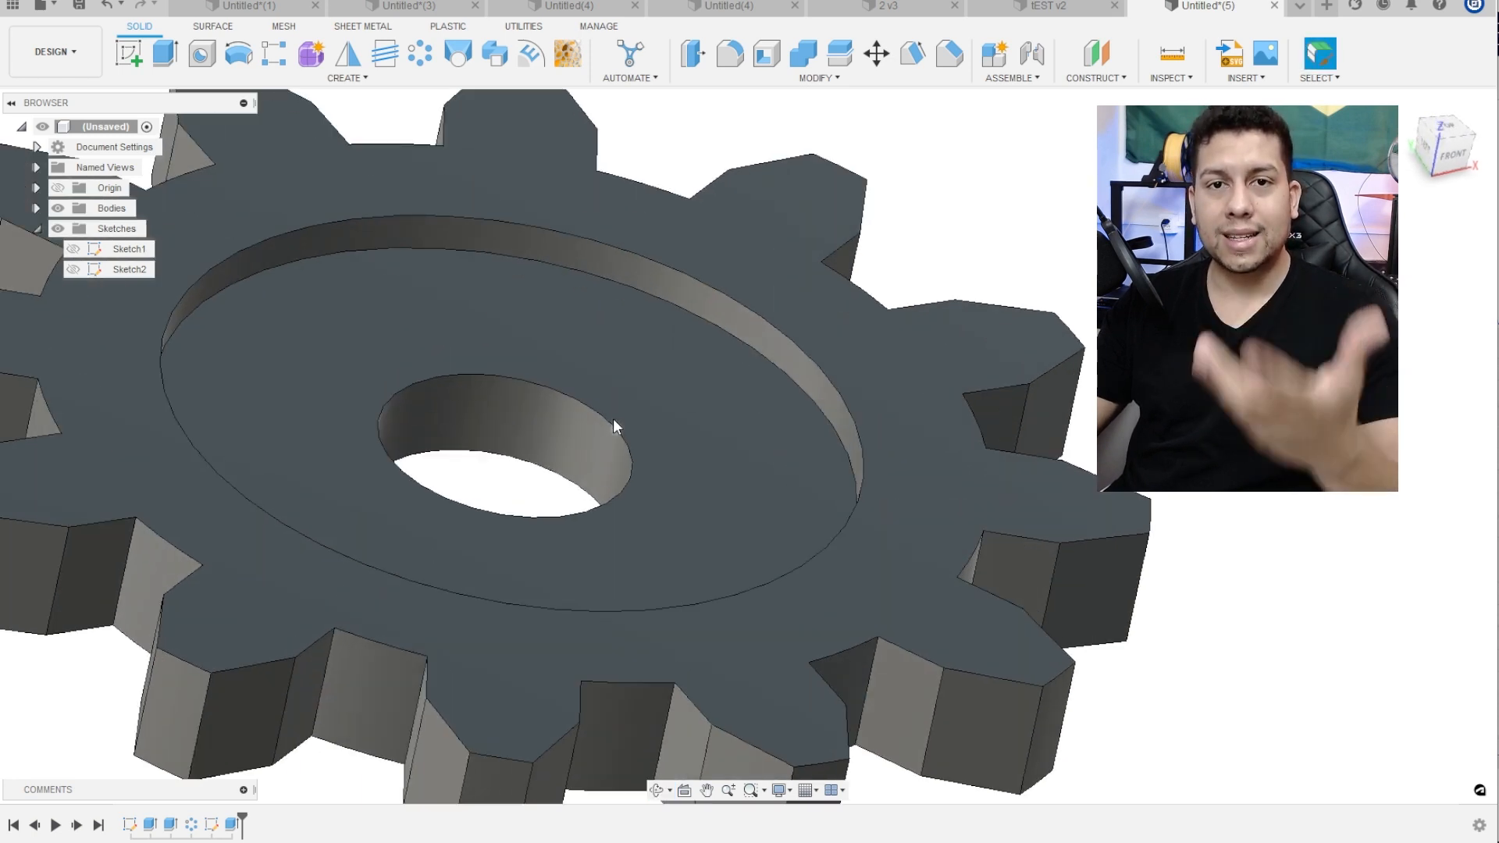
middle_click_drag(615, 404, 648, 389)
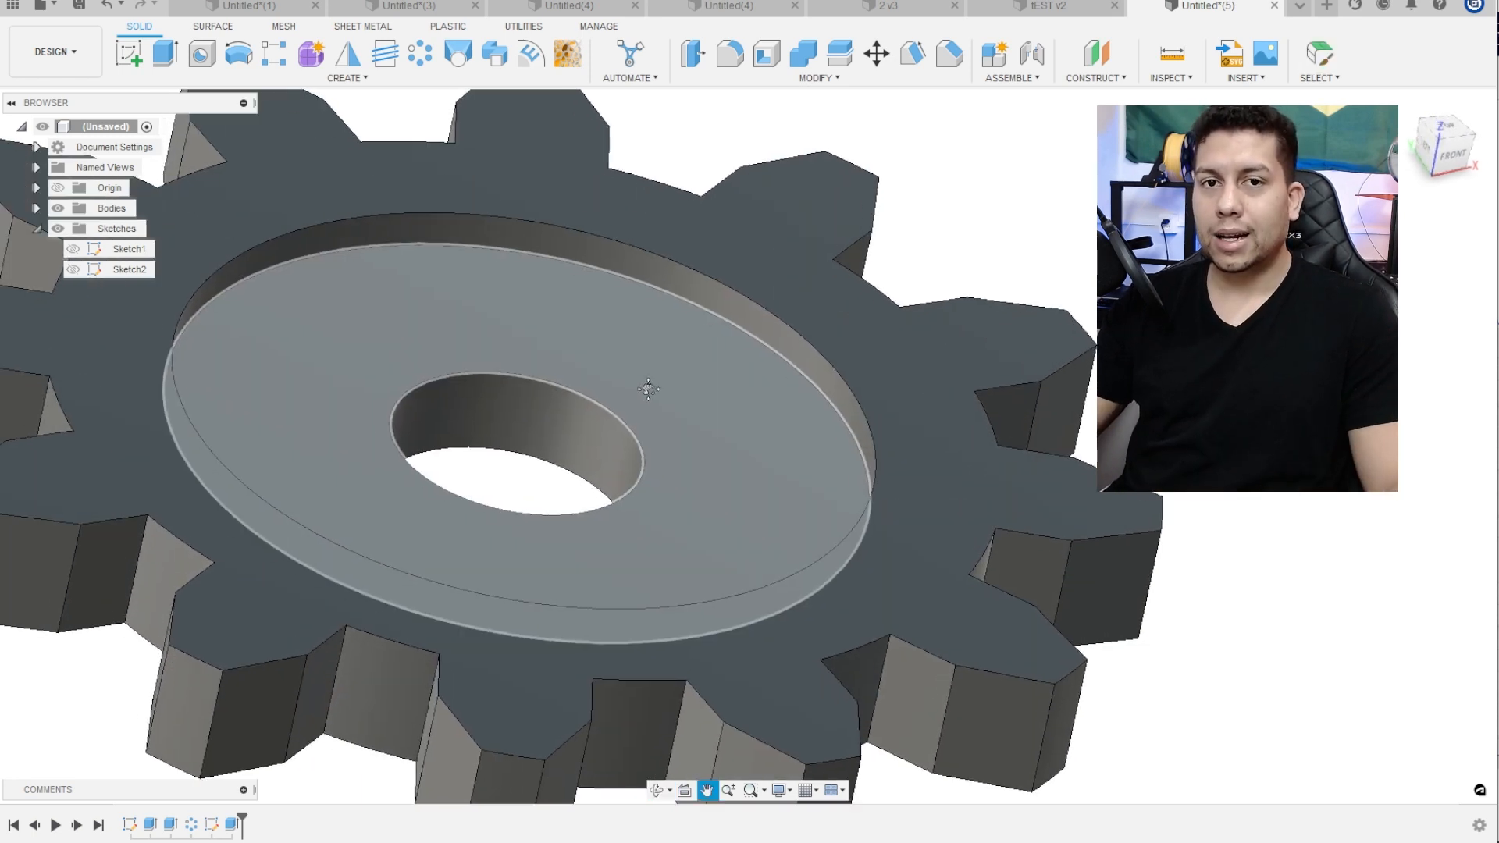
Begin saving the gear body as a mesh, with STL (Binary) as the format and Millimeter as the unit type
scroll(650, 395, "down", 2)
middle_click_drag(771, 312, 742, 335, "shift")
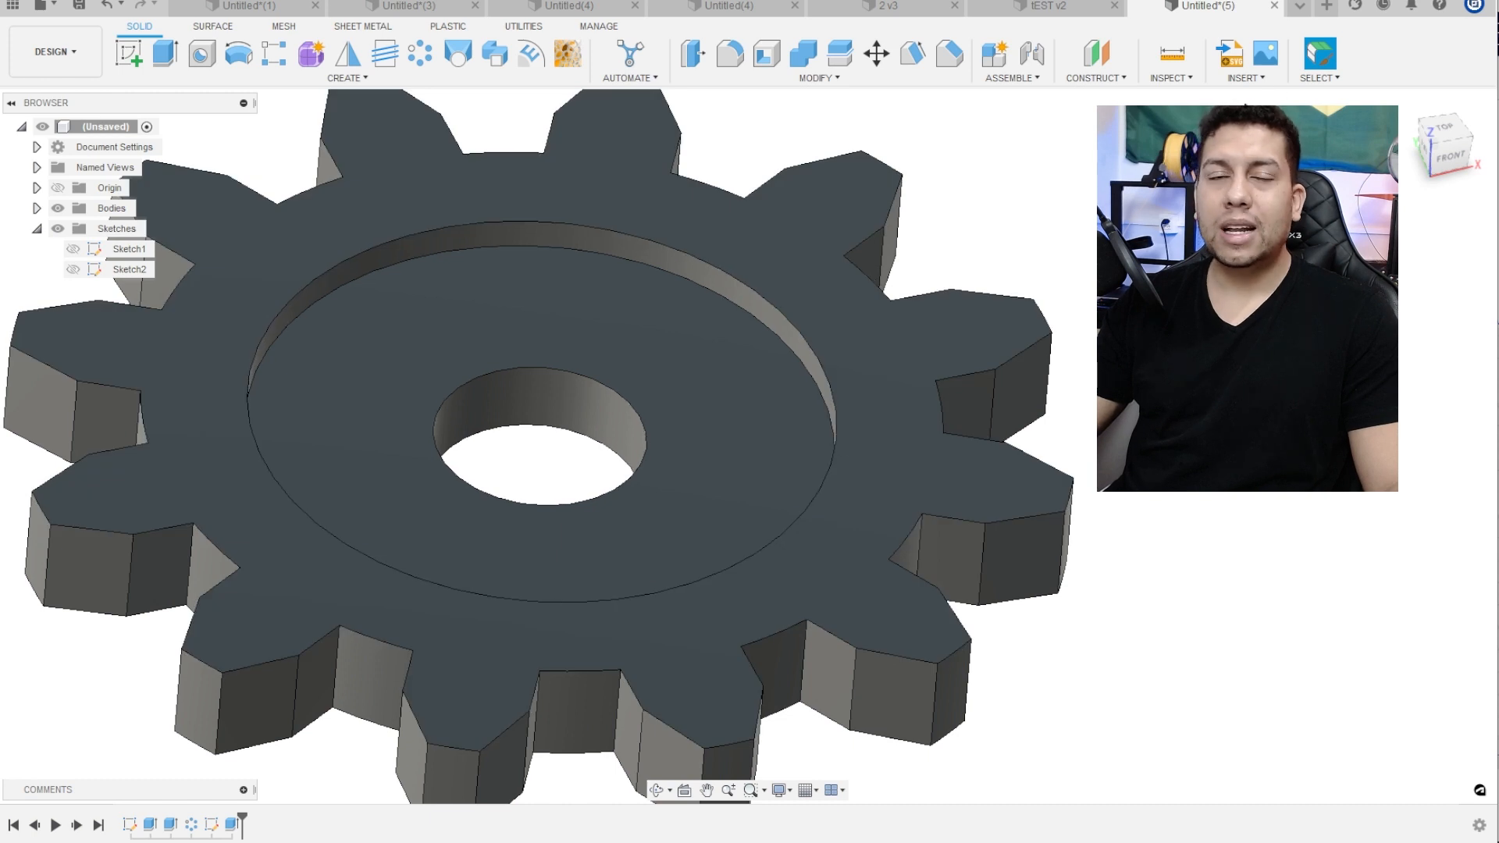
middle_click_drag(992, 320, 1039, 275, "shift")
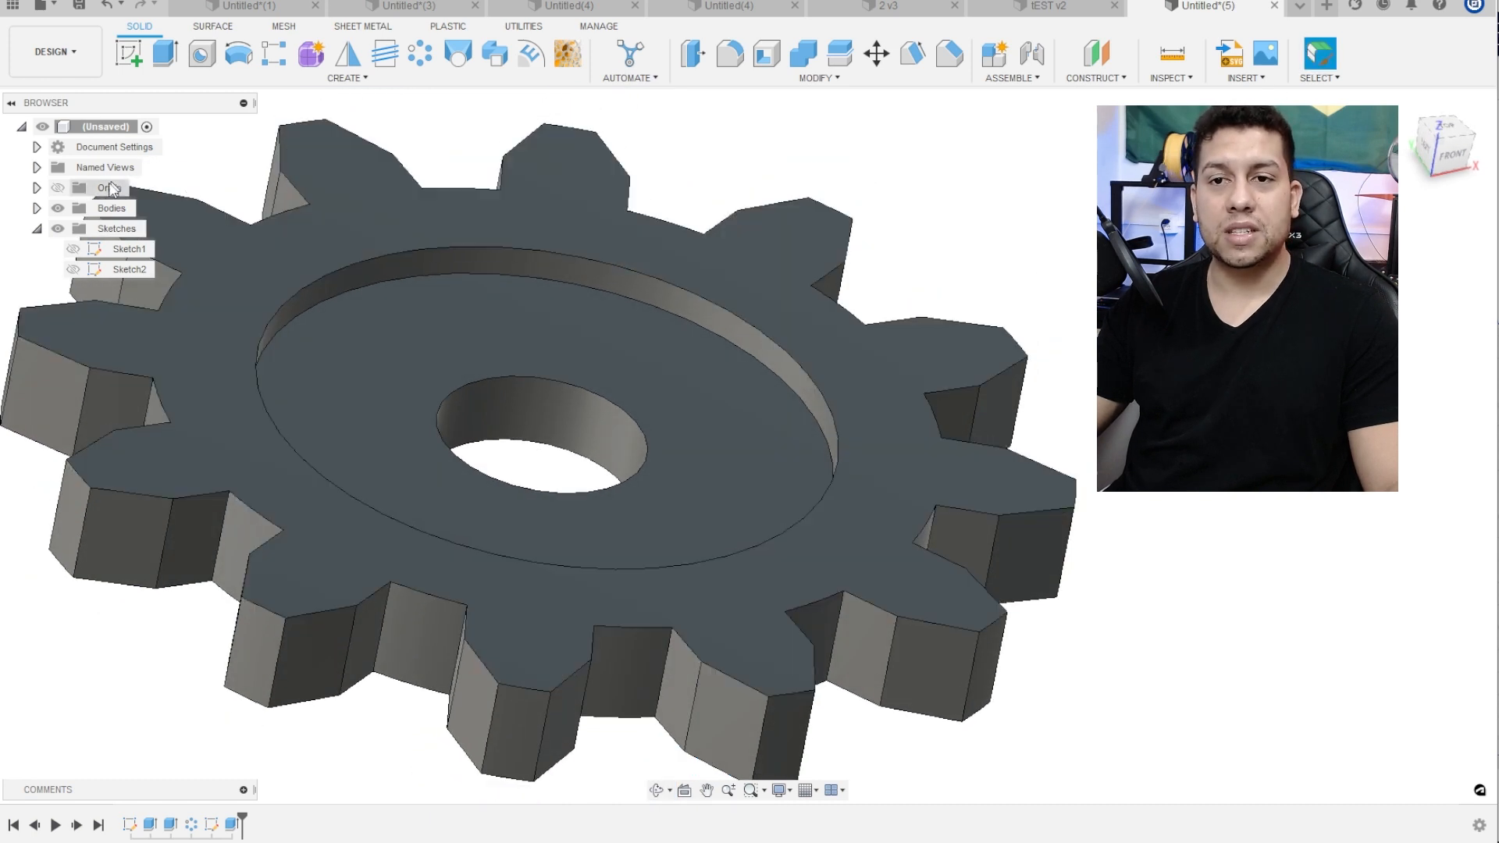
left_click(35, 208)
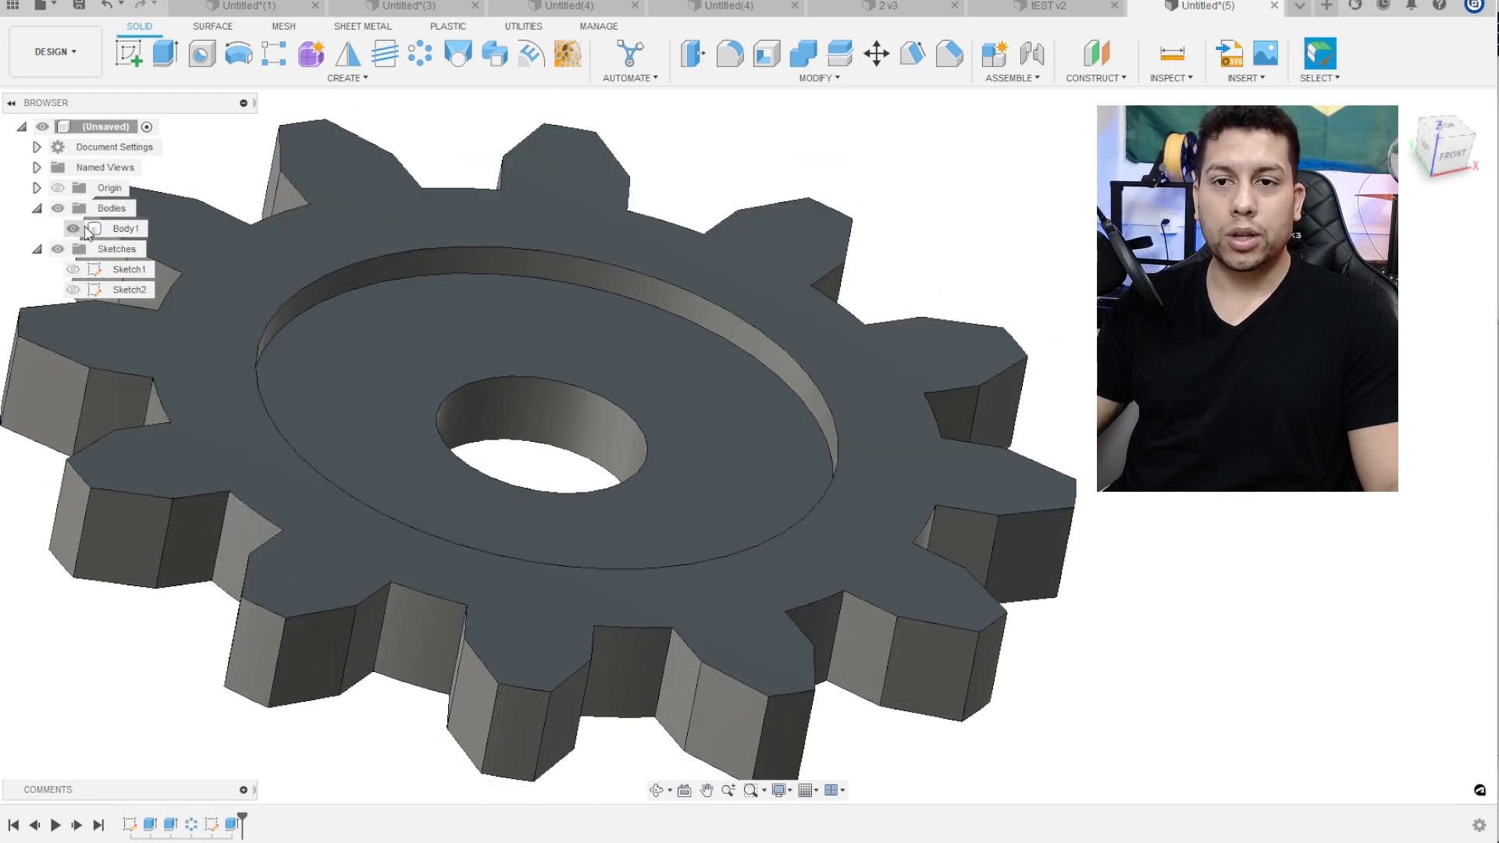
right_click(106, 229)
left_click(165, 402)
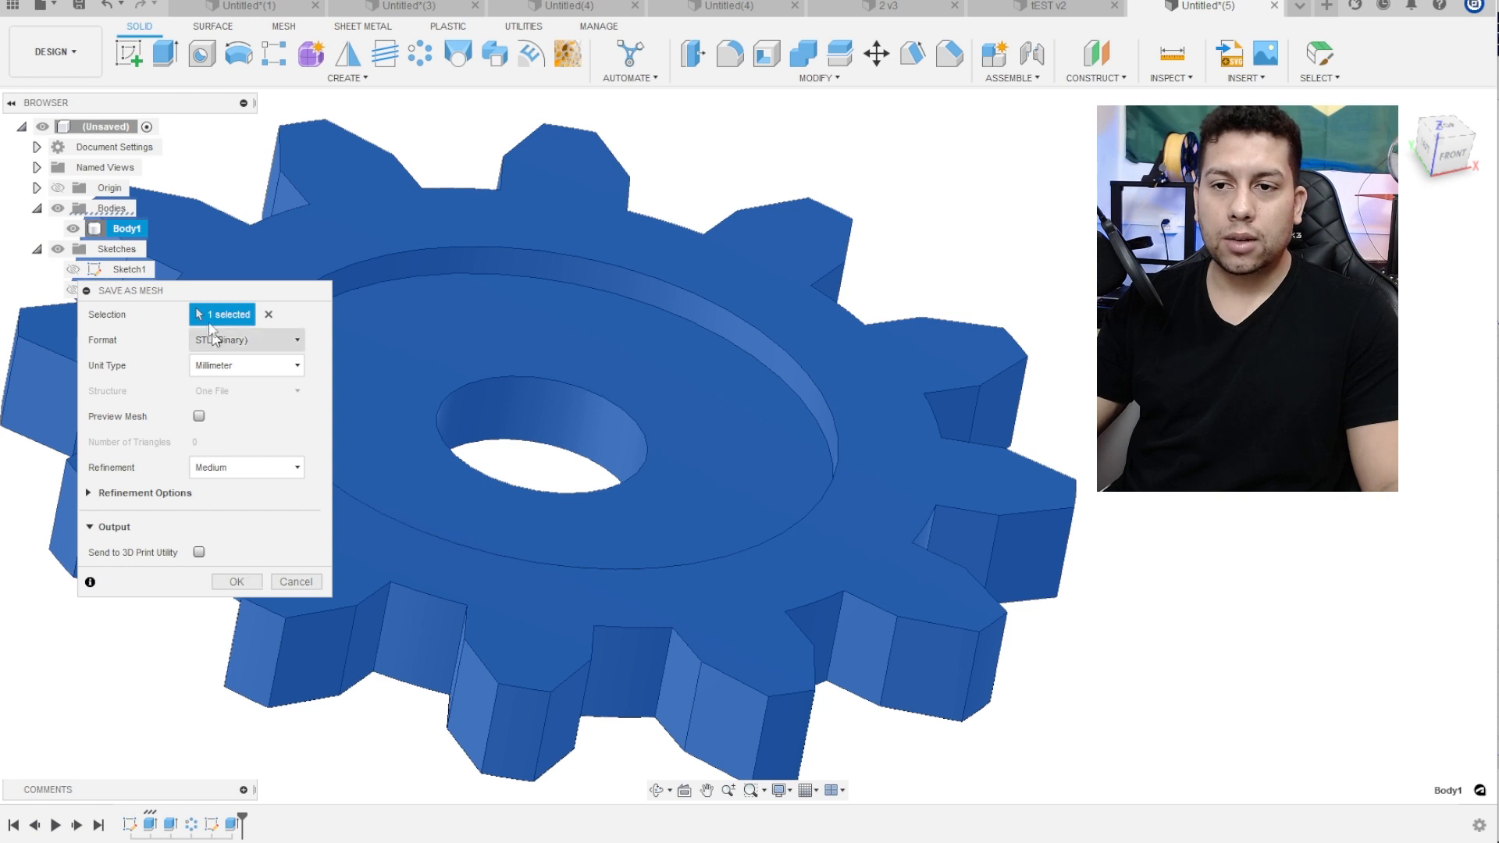
left_click_drag(191, 289, 454, 248)
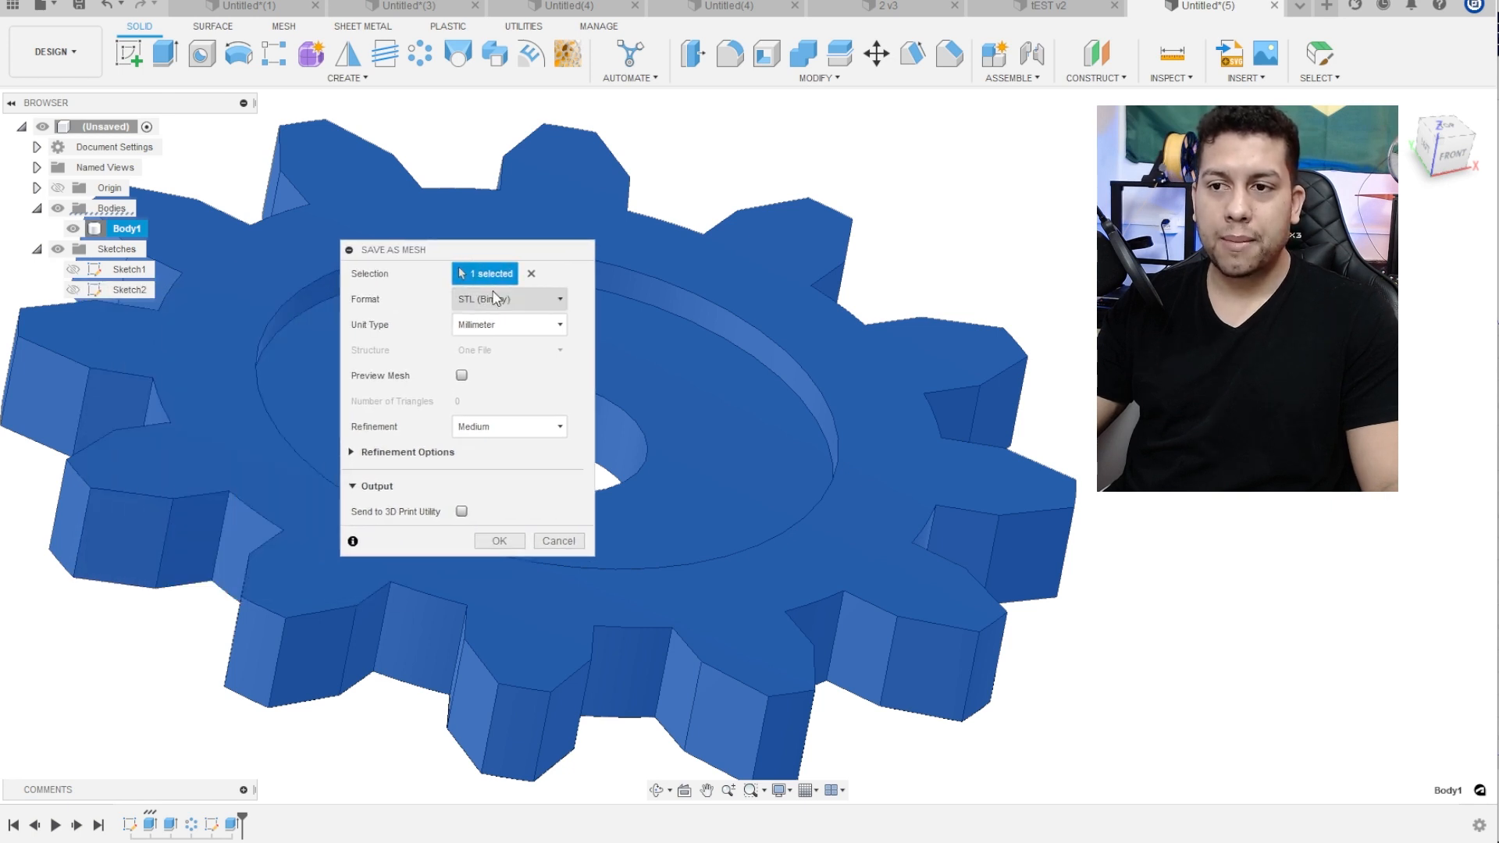
left_click(495, 299)
left_click(497, 308)
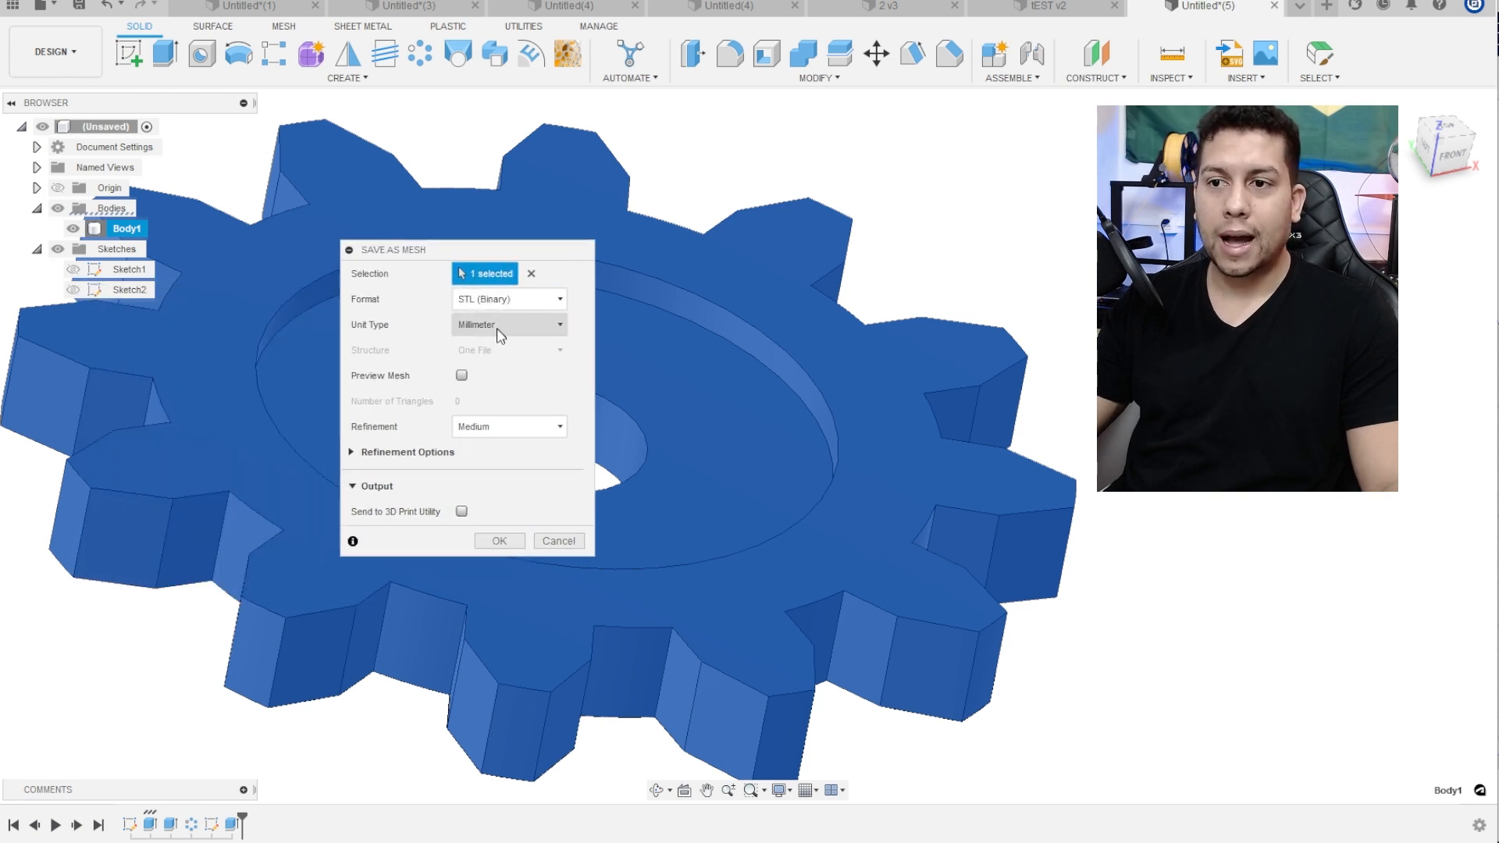
left_click(499, 325)
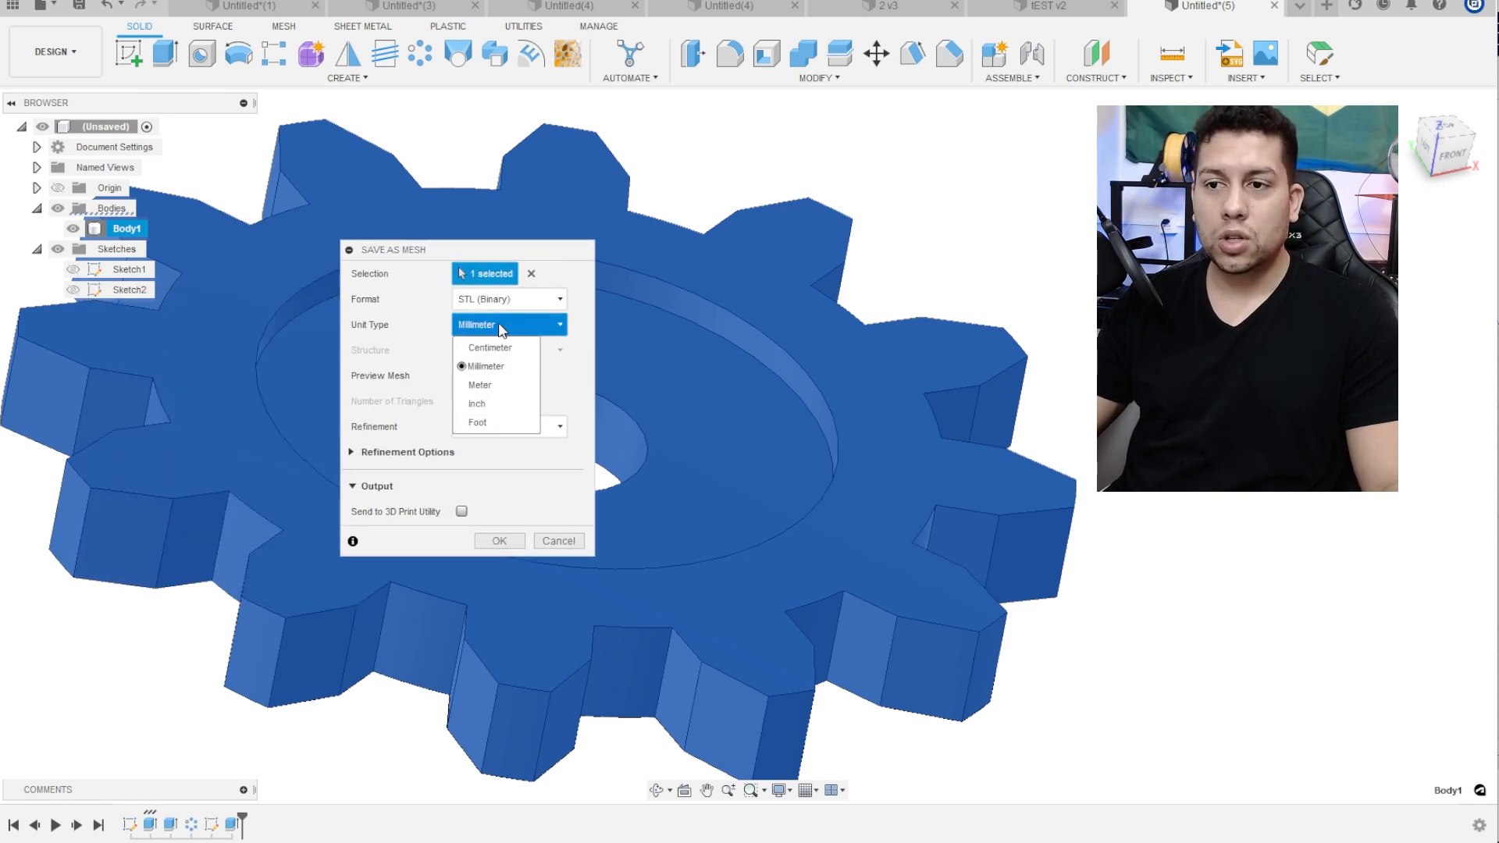
left_click(495, 367)
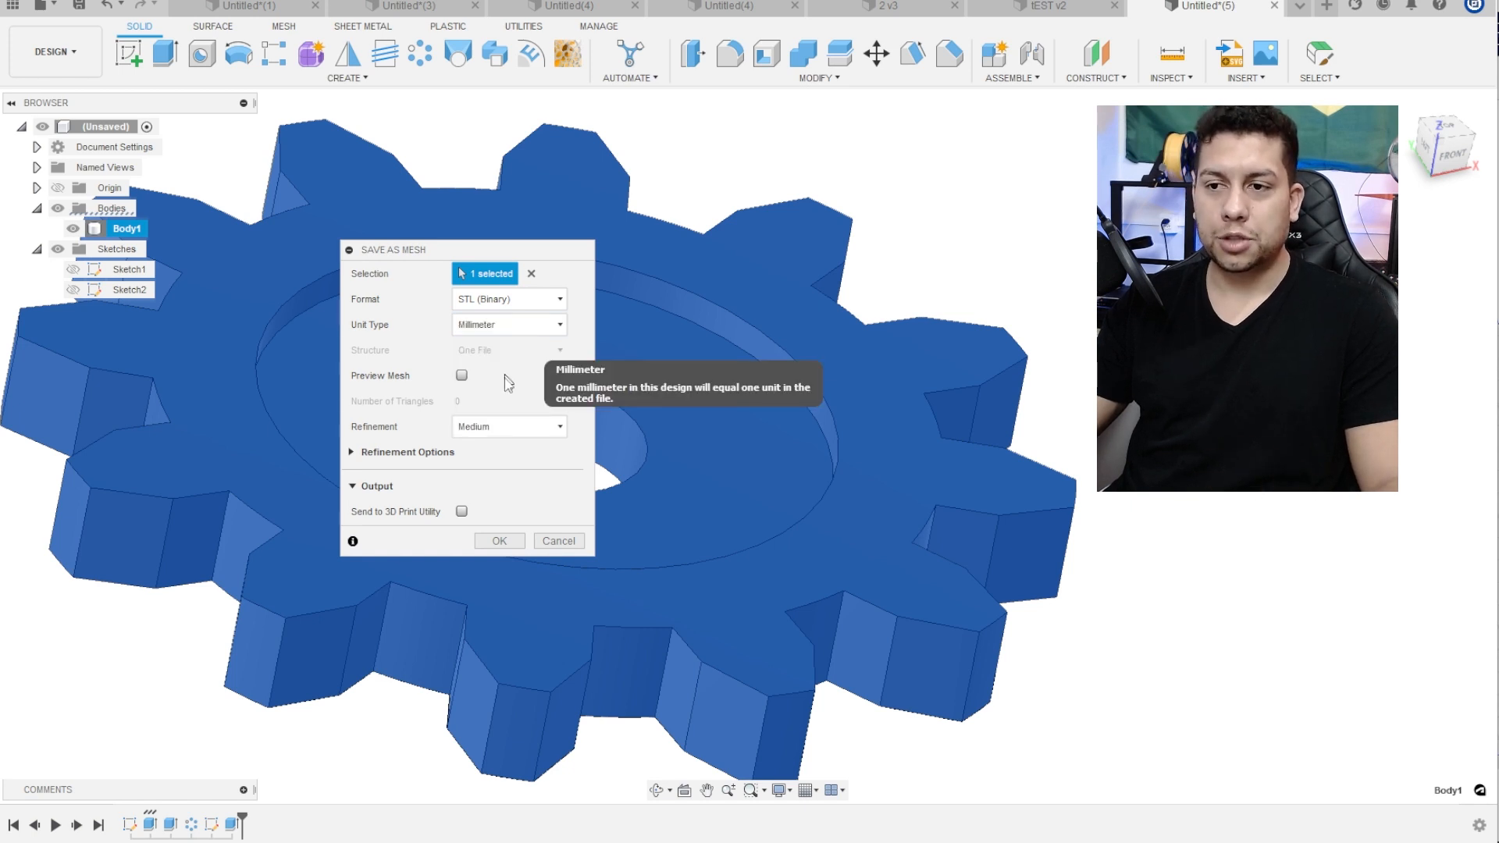
Try the High mesh refinement and restore it to Medium
left_click(488, 425)
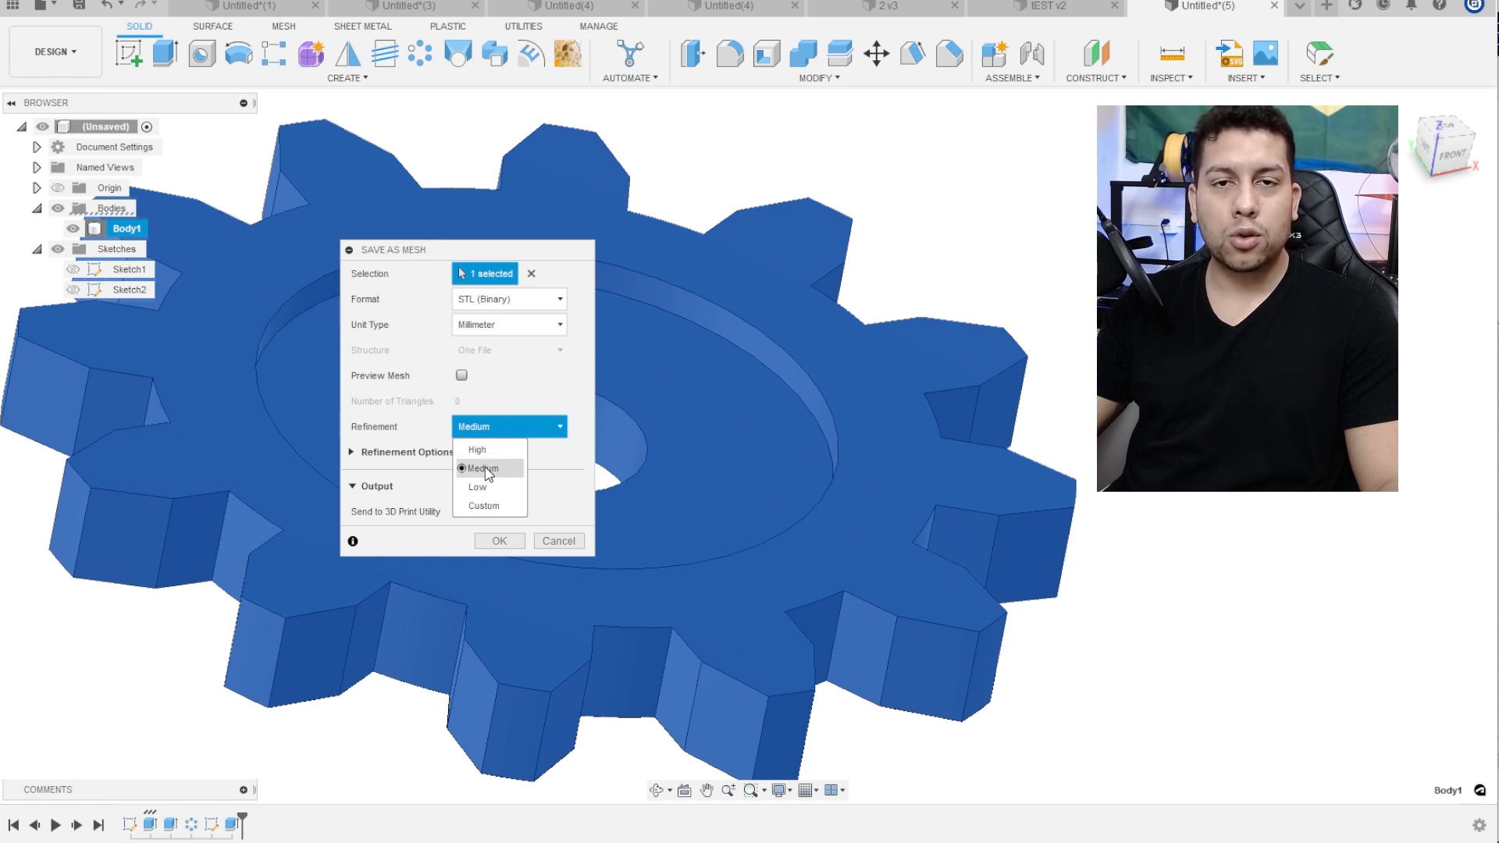
left_click(500, 450)
left_click(478, 429)
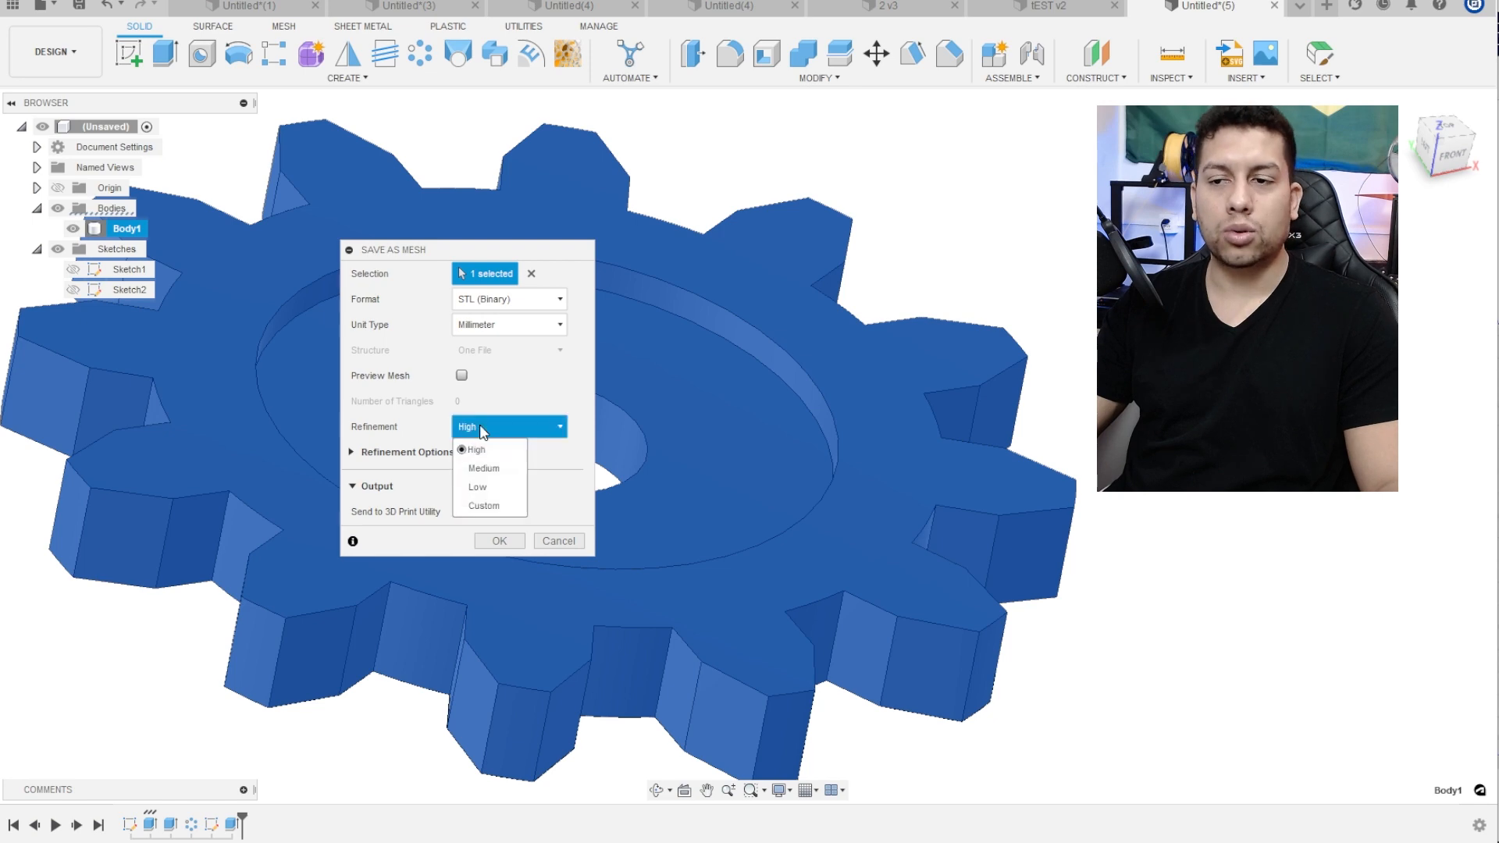
left_click(484, 468)
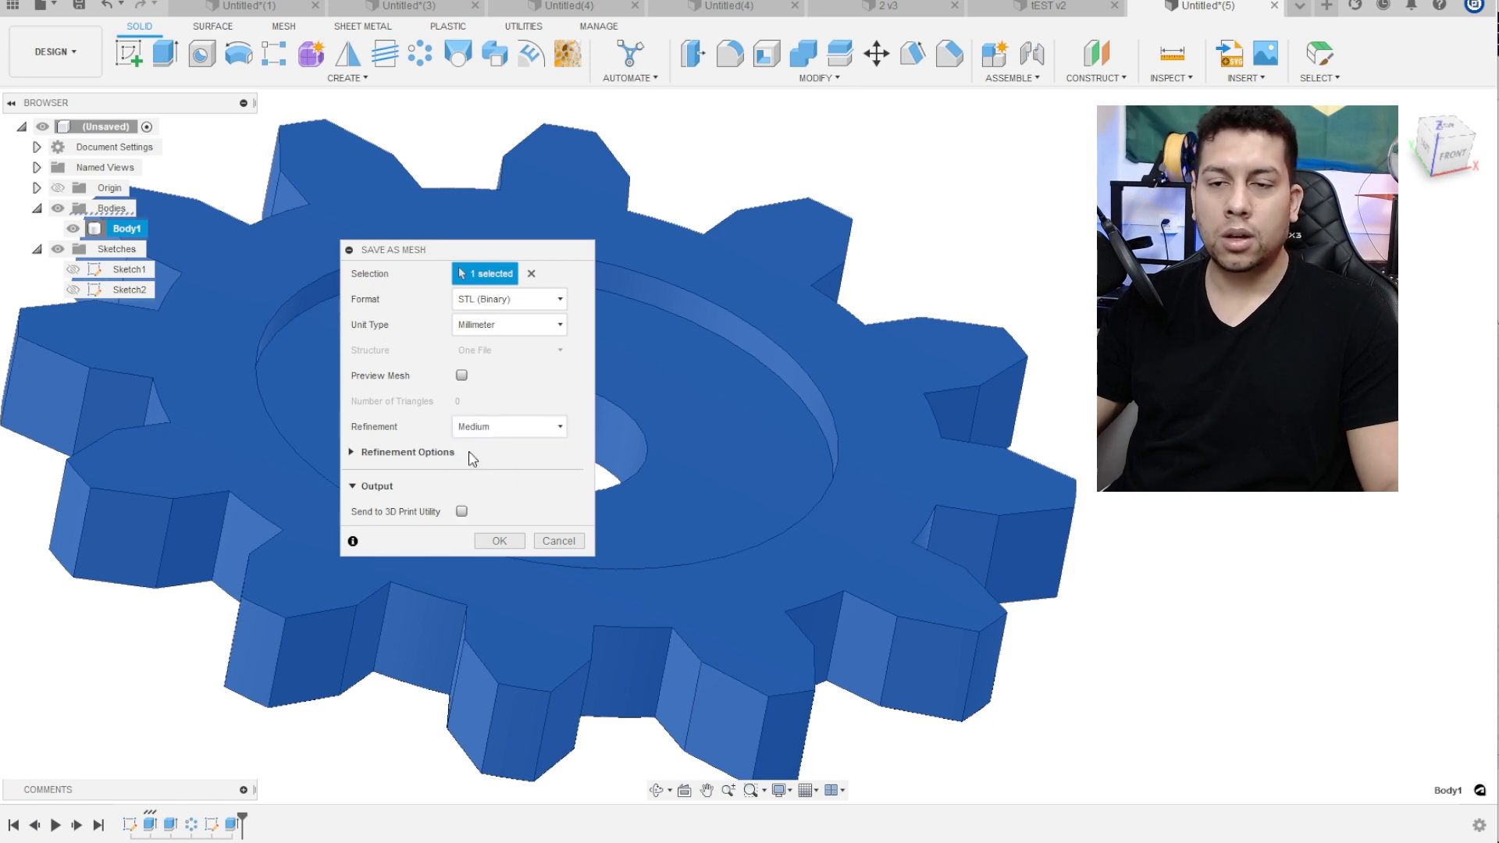
left_click(501, 431)
left_click(500, 436)
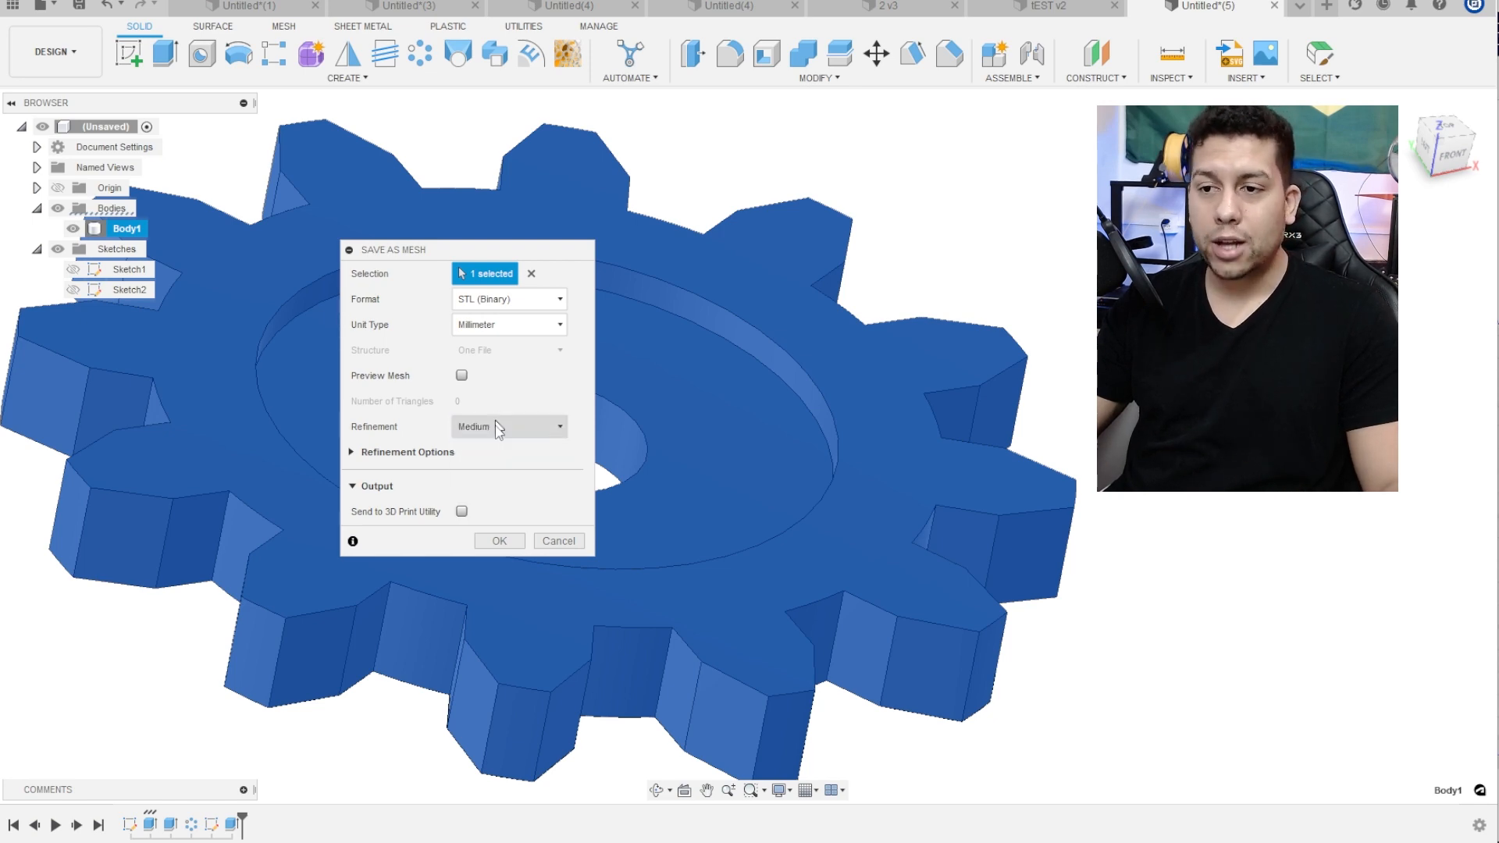
Confirm the mesh export and save it as Body1.stl in the 1- 2022 folder
left_click(500, 541)
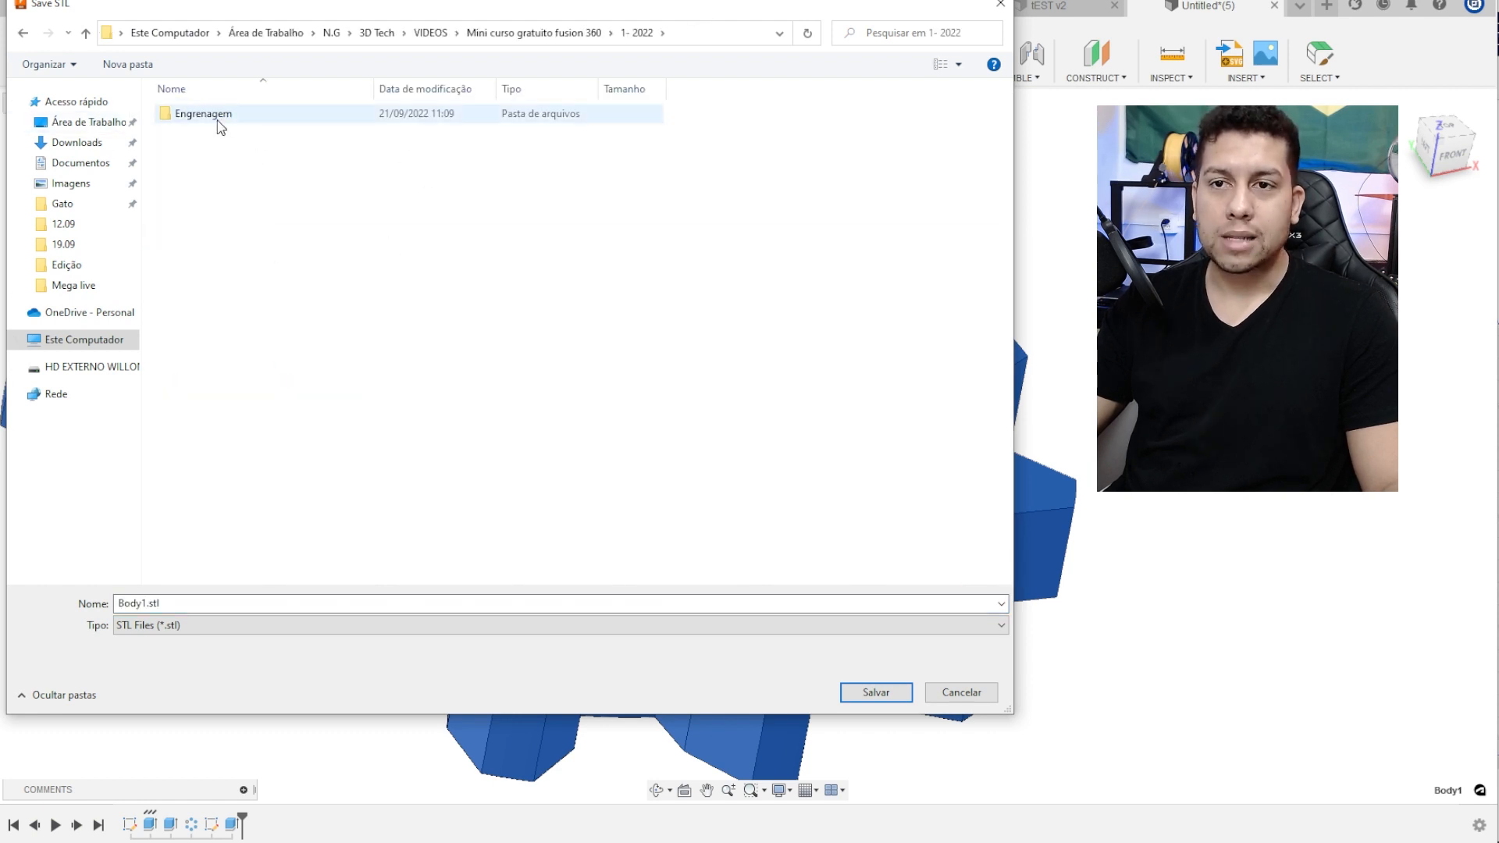
left_click(221, 115)
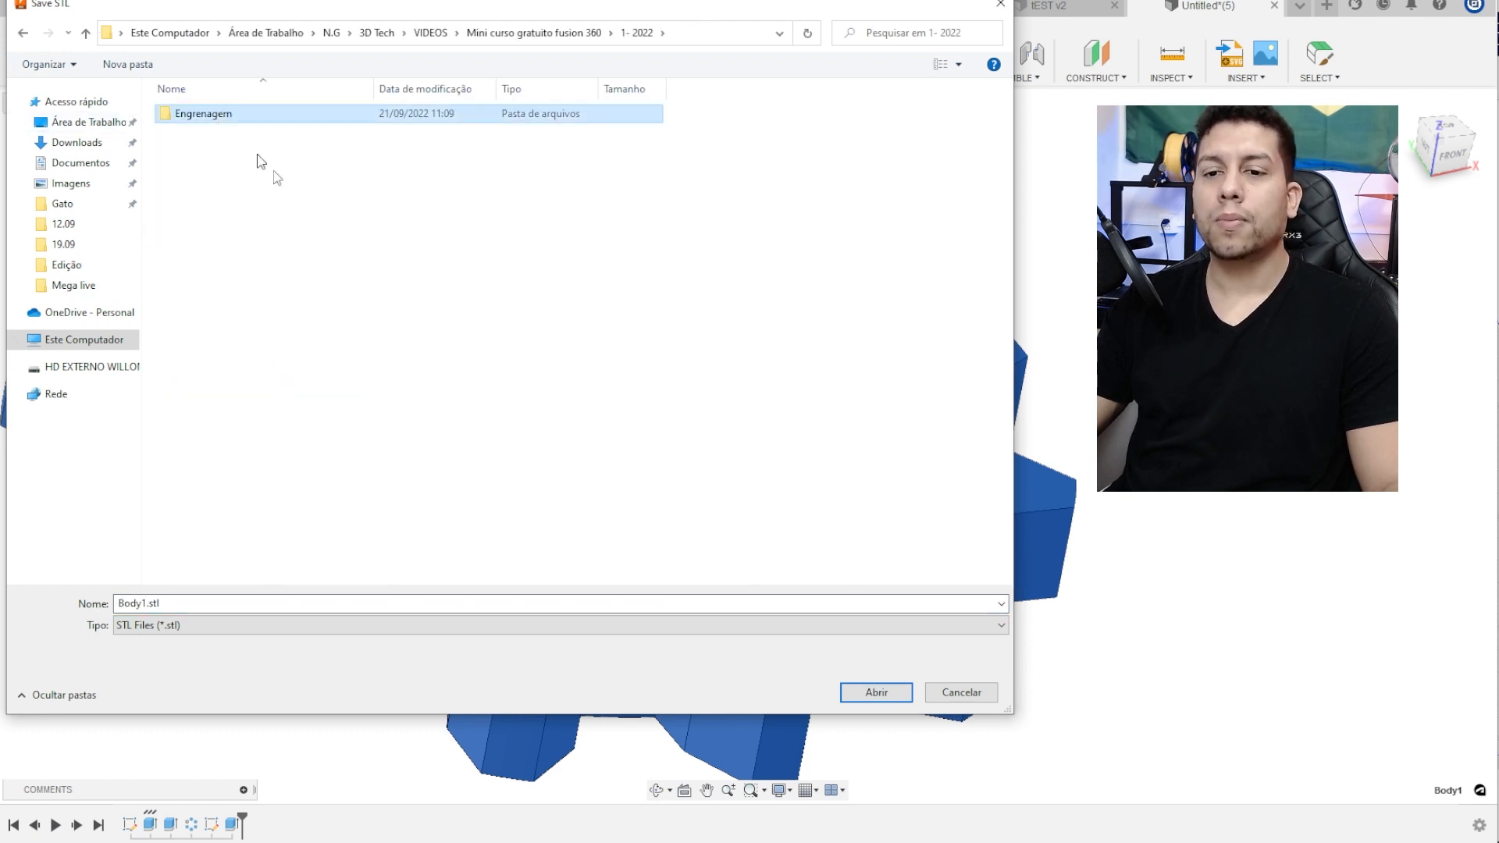
left_click(357, 202)
left_click(876, 697)
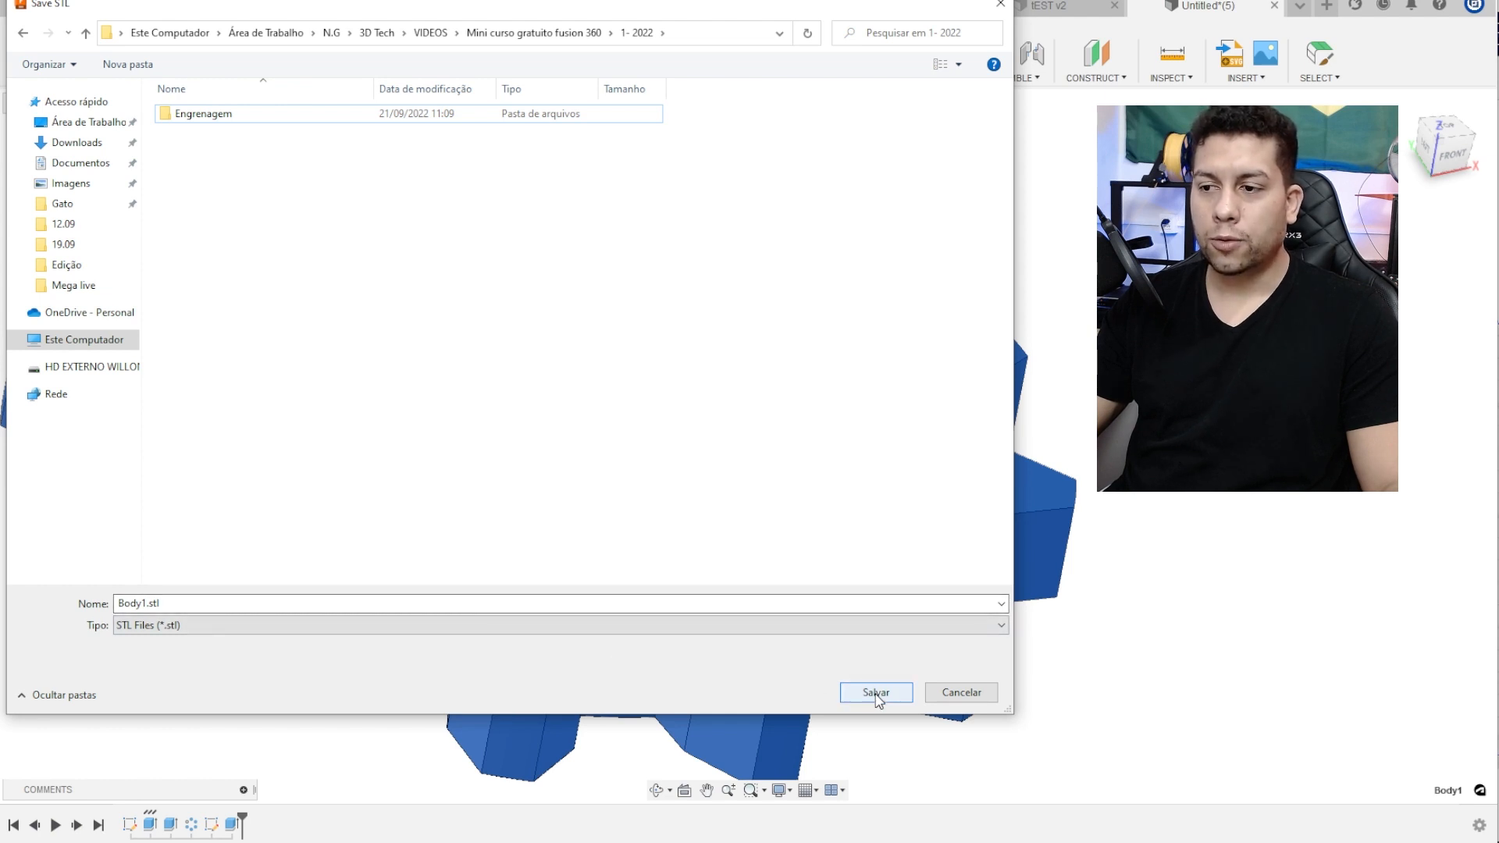
key("Return")
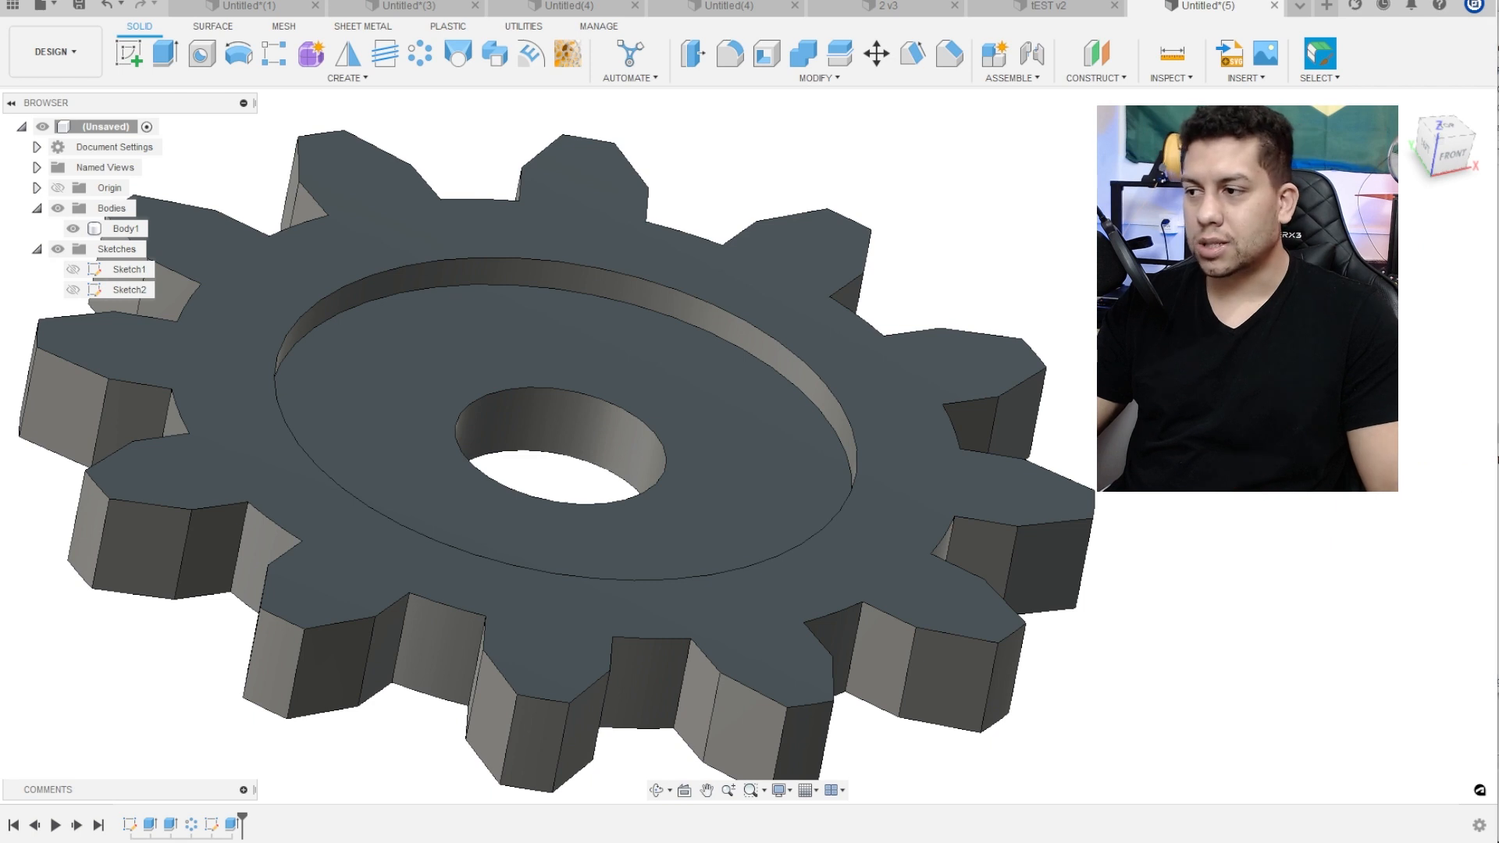
Load the exported gear STL into Ultimaker Cura and delete the previously sliced model from the build plate
left_click_drag(1219, 570, 602, 671)
left_click(547, 578)
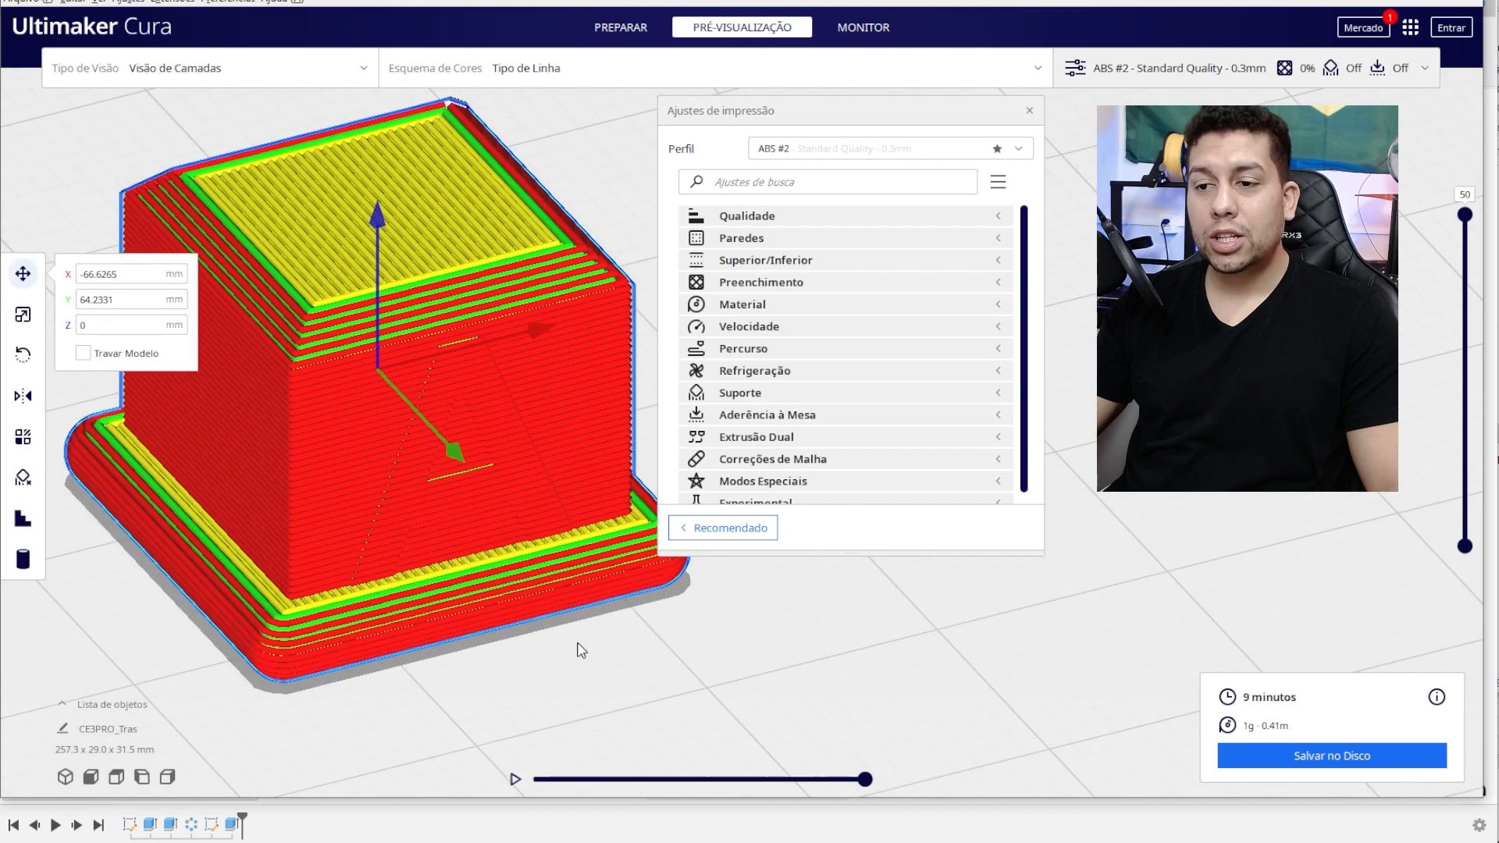
scroll(510, 564, "down", 5)
key("Delete")
scroll(519, 502, "down", 2)
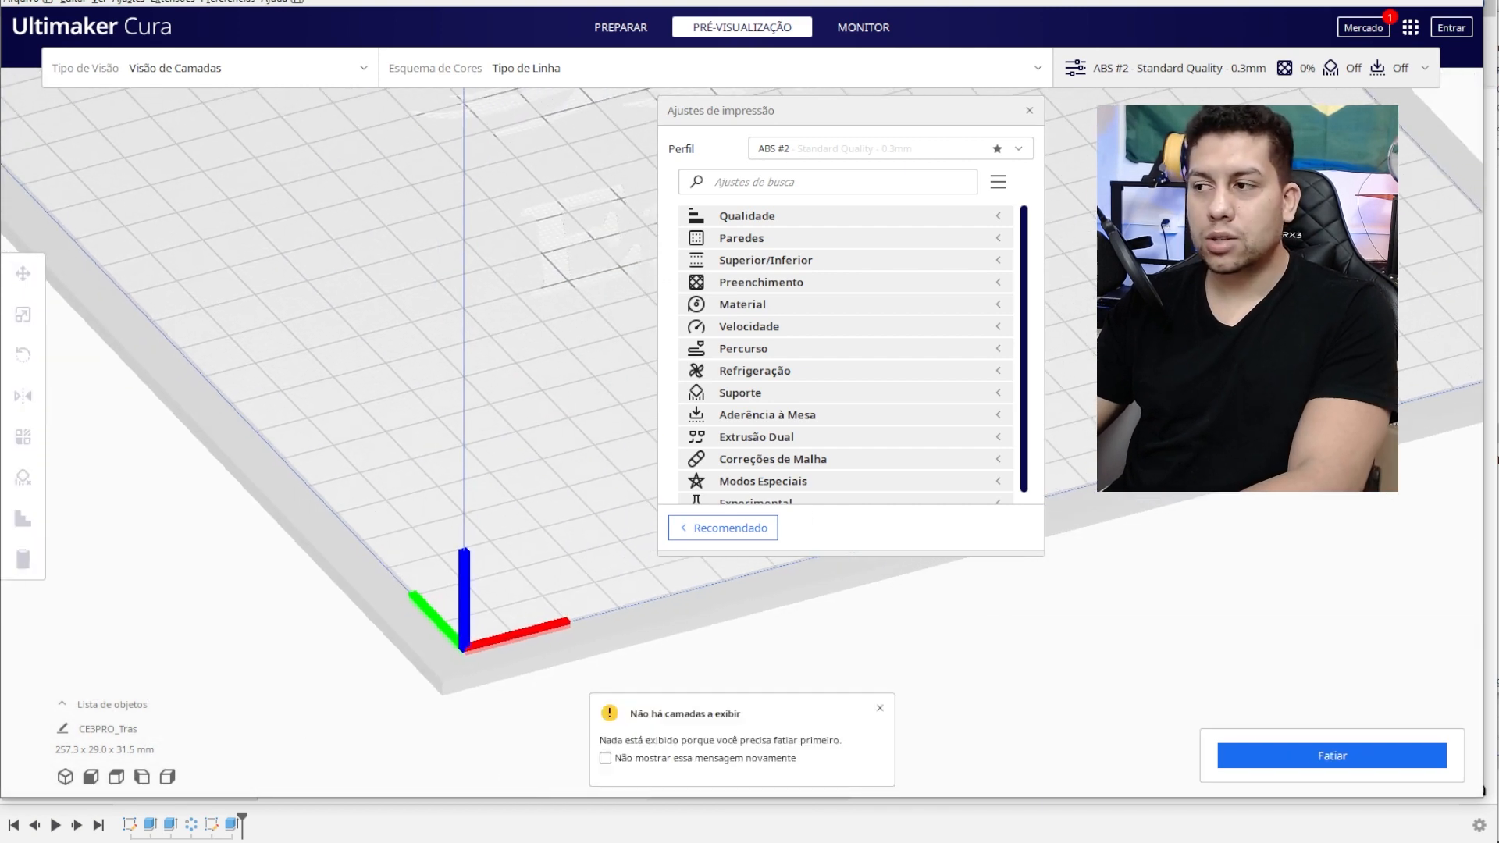
scroll(512, 457, "down", 2)
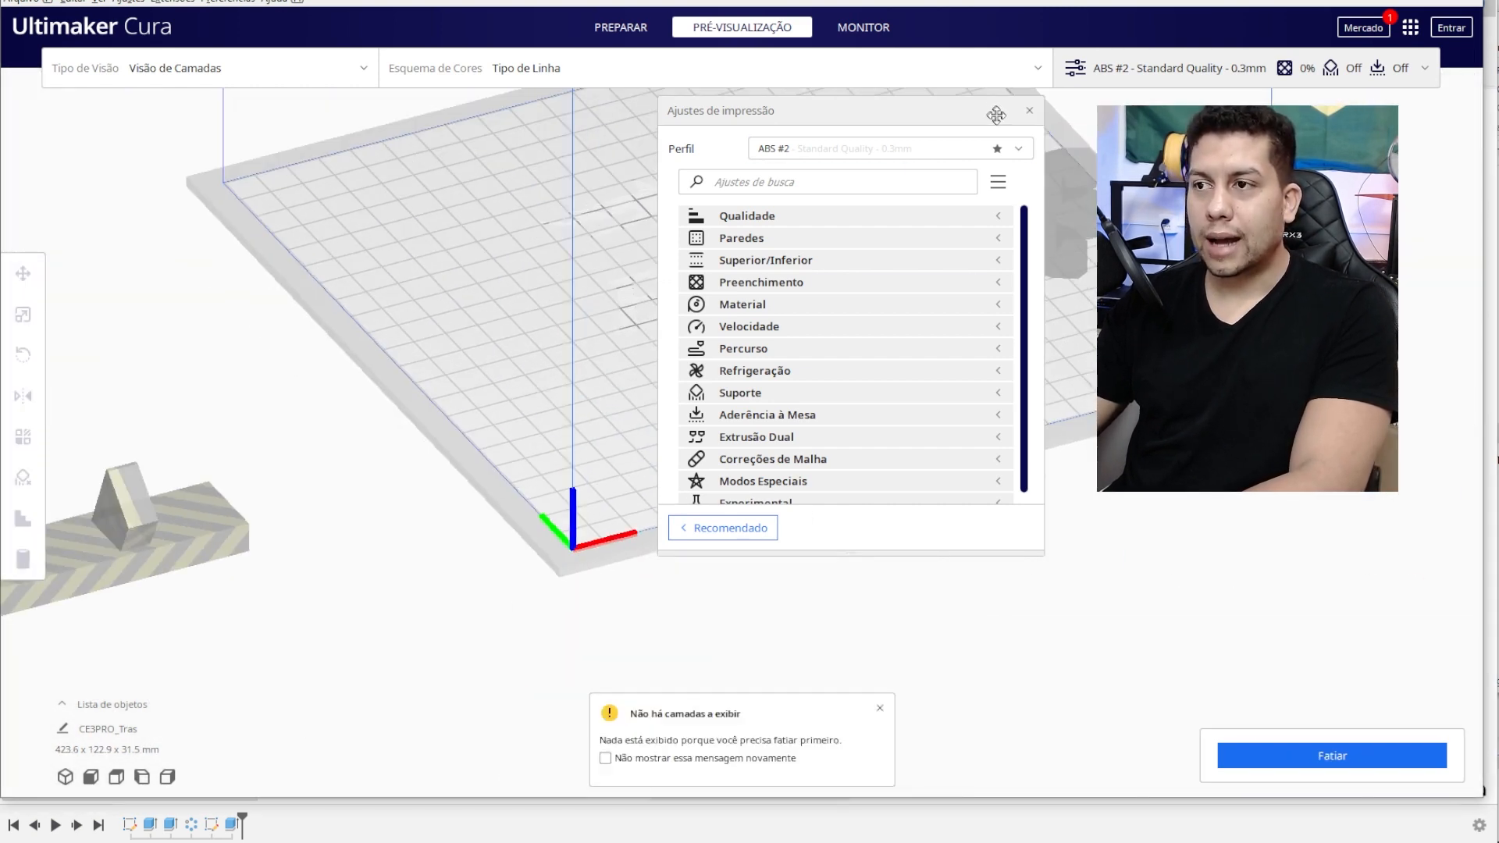
Close the print settings, move the gear to about X -31.7, Y 34.6 mm on the build plate, and switch to the Prepare stage
left_click(1030, 113)
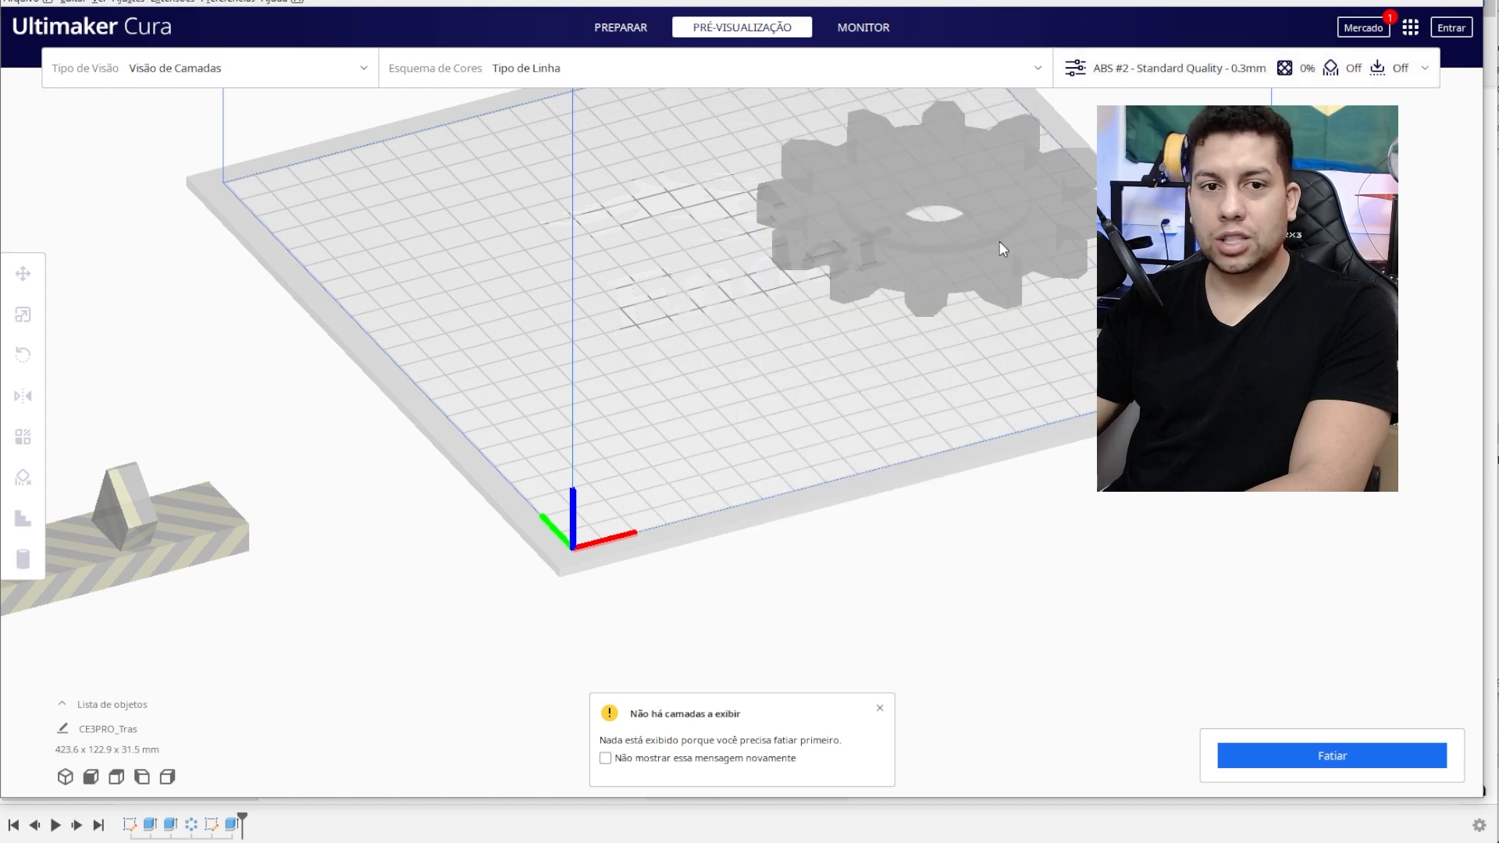
left_click_drag(1000, 241, 719, 406)
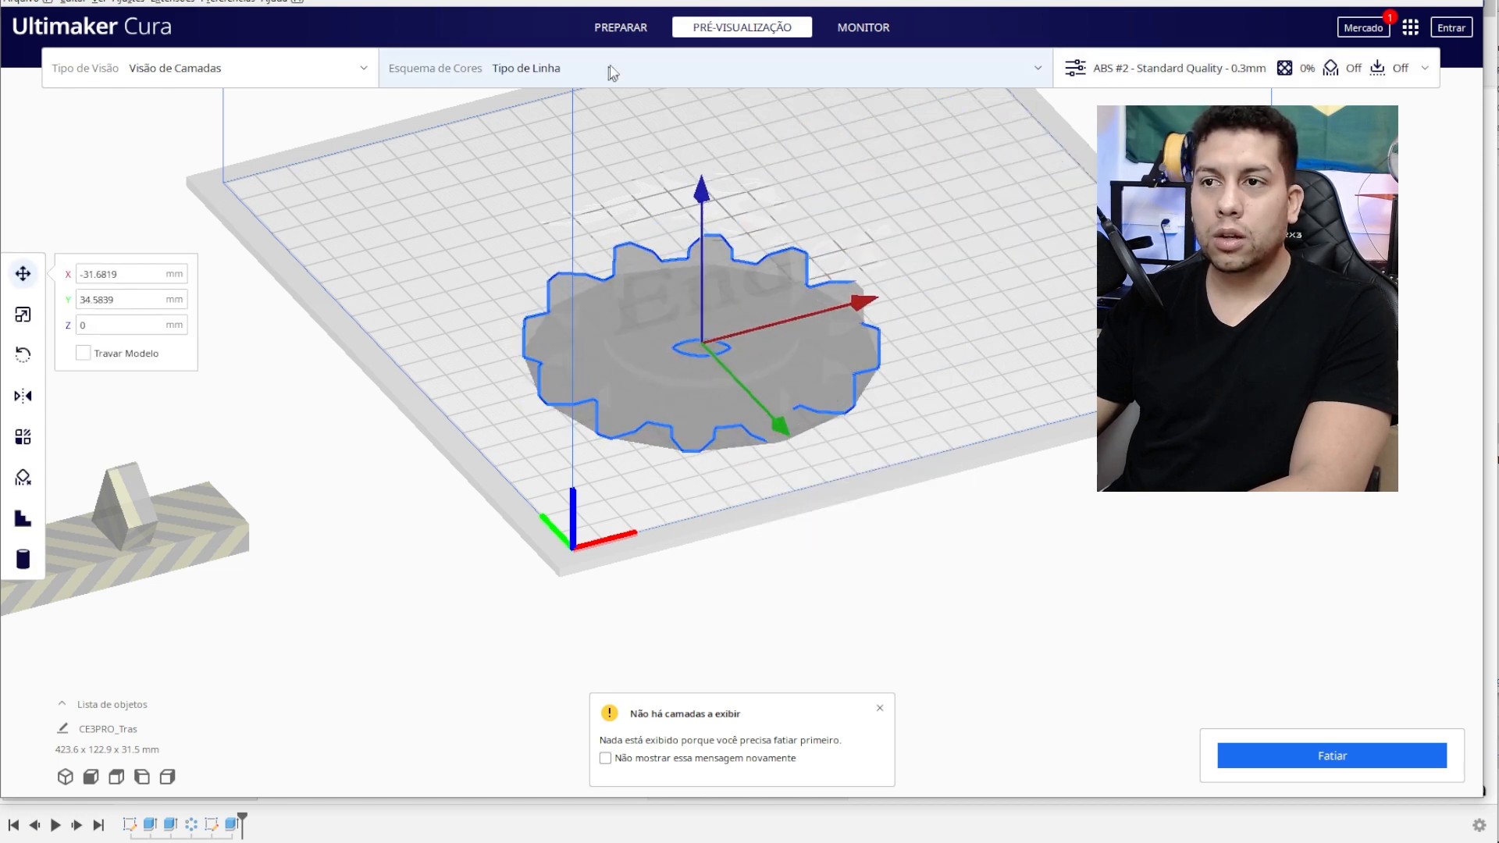
left_click(619, 30)
scroll(752, 227, "up", 5)
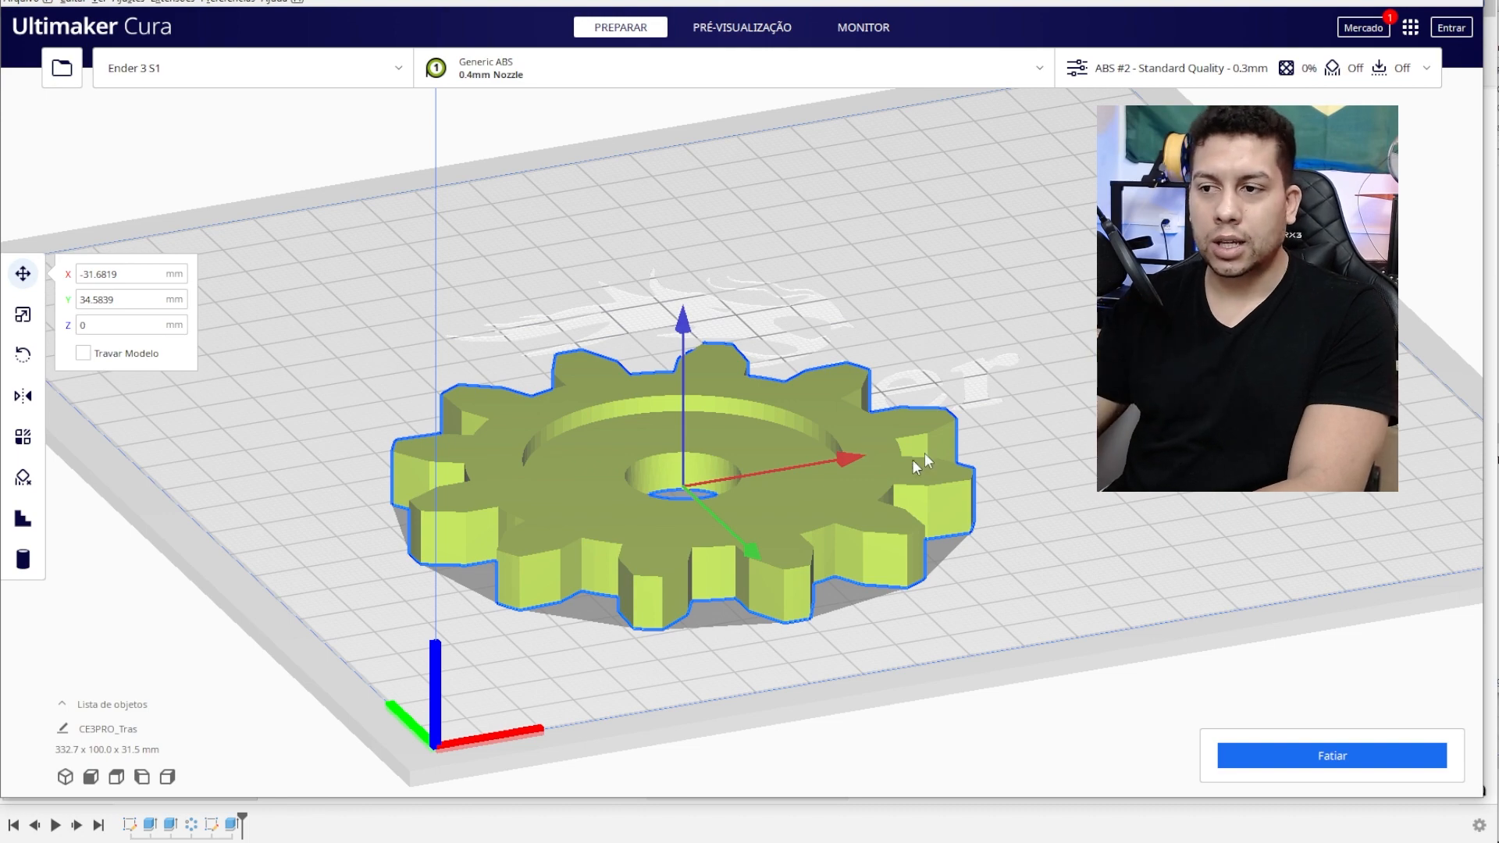
Try rotating the gear to stand upright on its teeth, and undo that rotation
right_click_drag(924, 453, 826, 428)
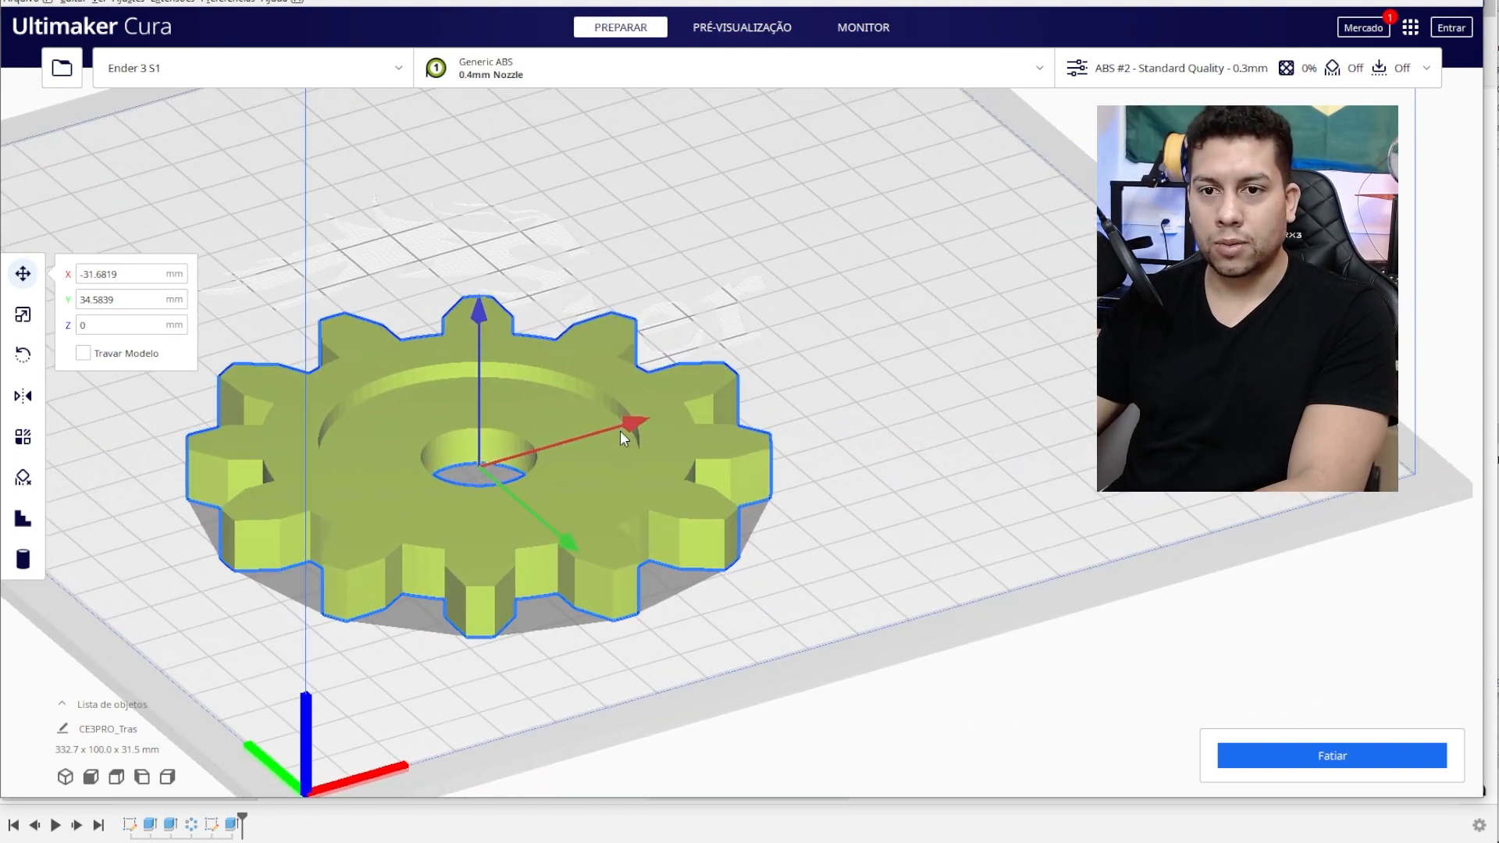
left_click(22, 357)
right_click_drag(549, 476, 624, 430)
left_click_drag(507, 400, 466, 600)
right_click_drag(766, 449, 633, 461)
middle_click_drag(649, 314, 620, 519)
scroll(756, 491, "up", 3)
scroll(770, 471, "down", 4)
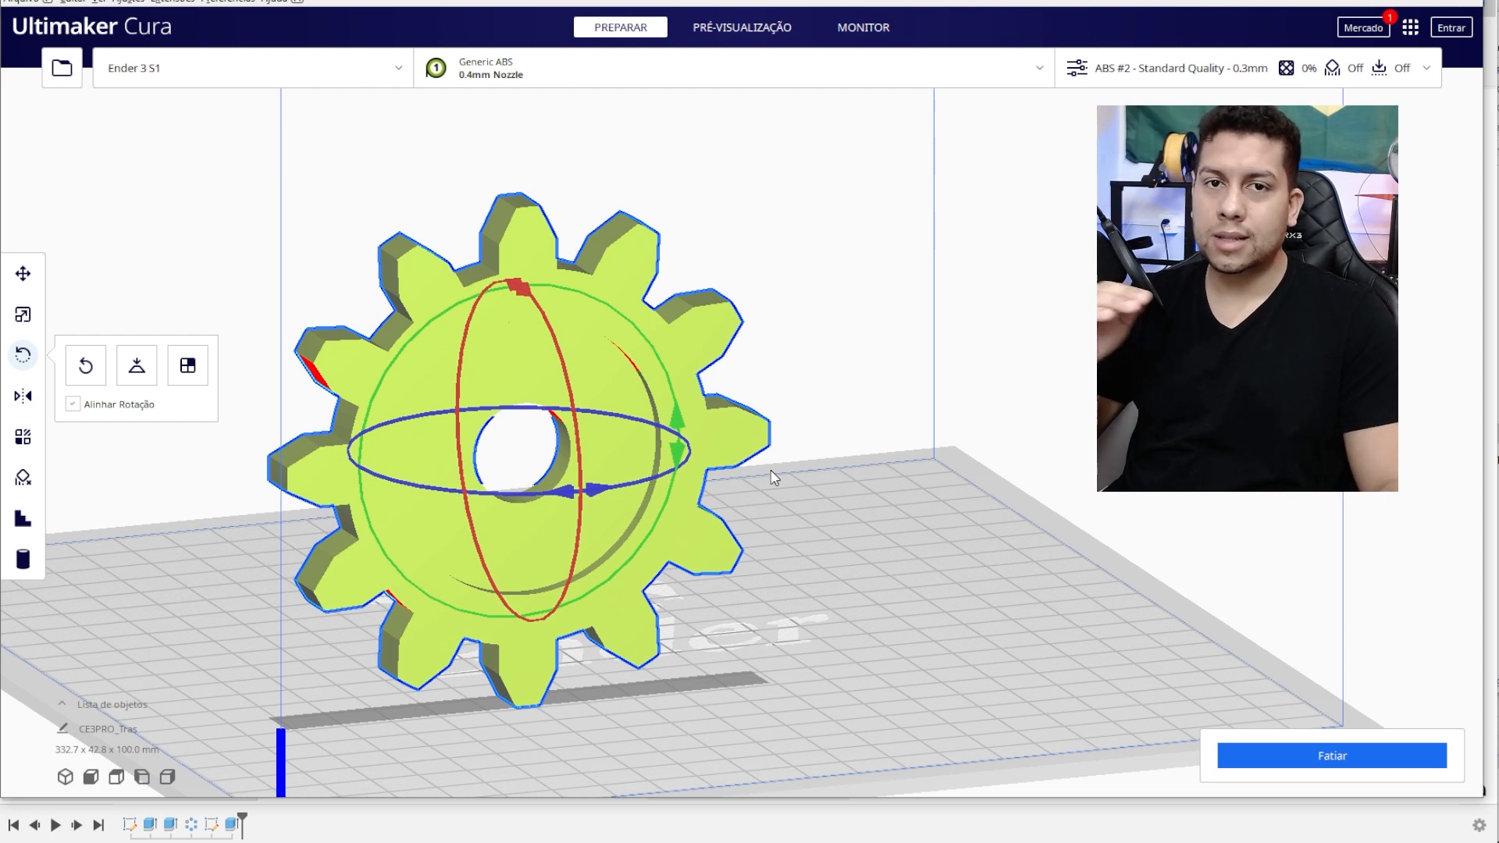
key("ctrl+z")
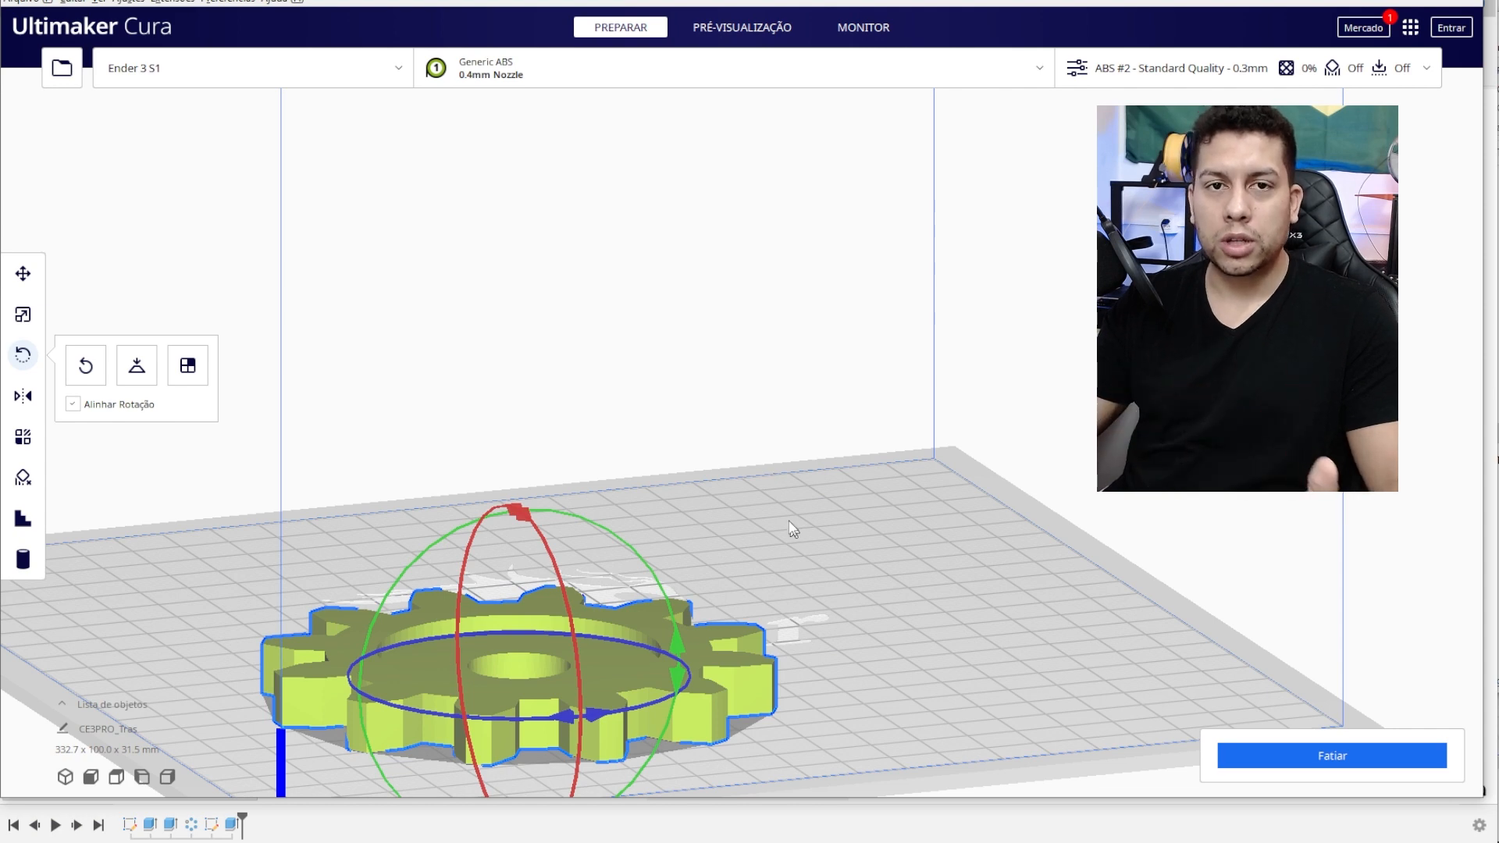
Deselect the gear and examine its teeth, bore and recess up close as it lies flat on the build plate
right_click_drag(789, 529, 877, 415)
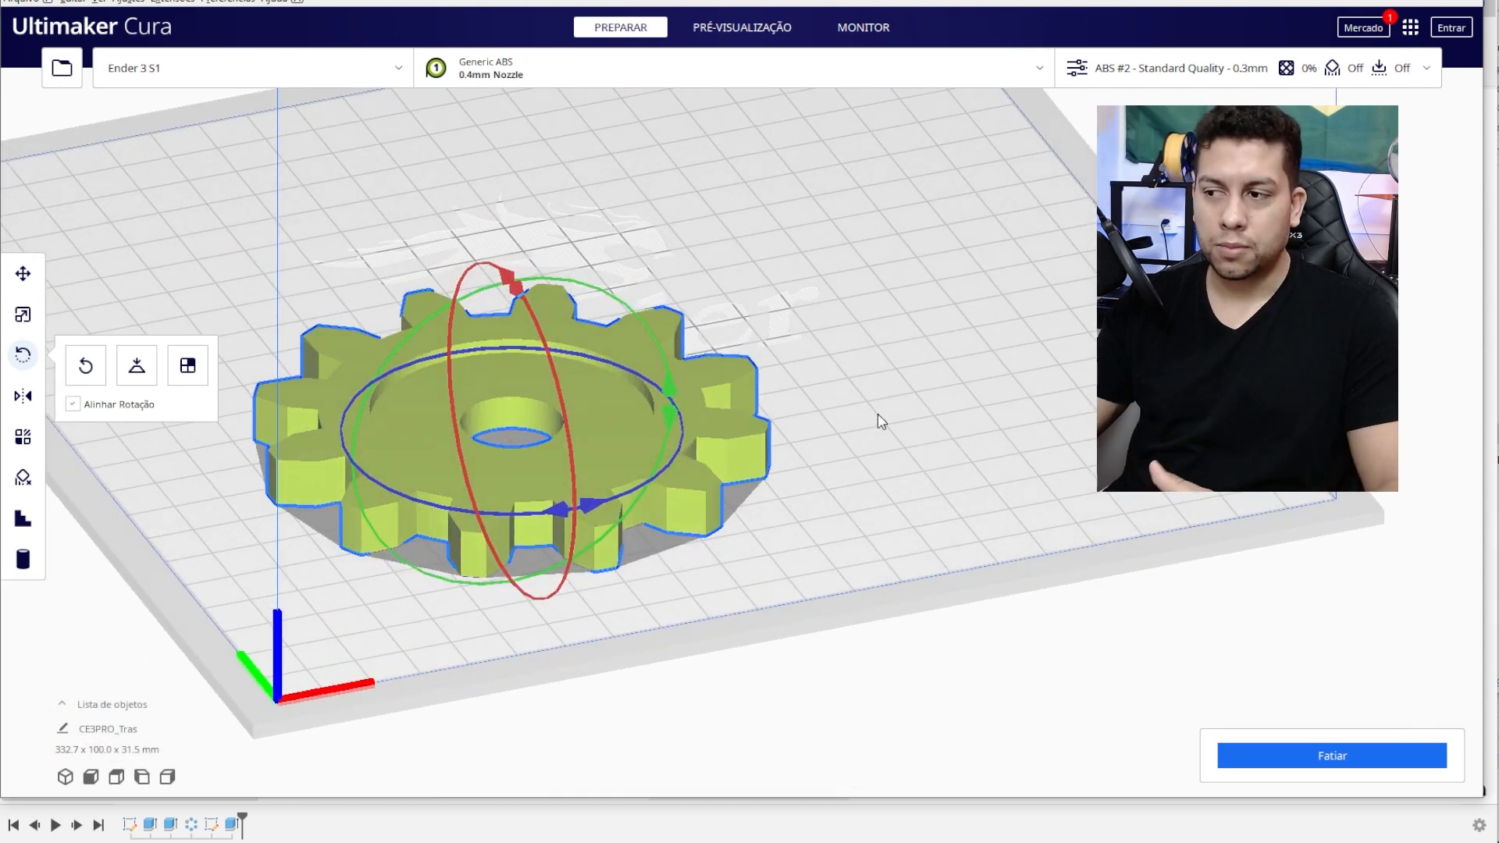
left_click(992, 515)
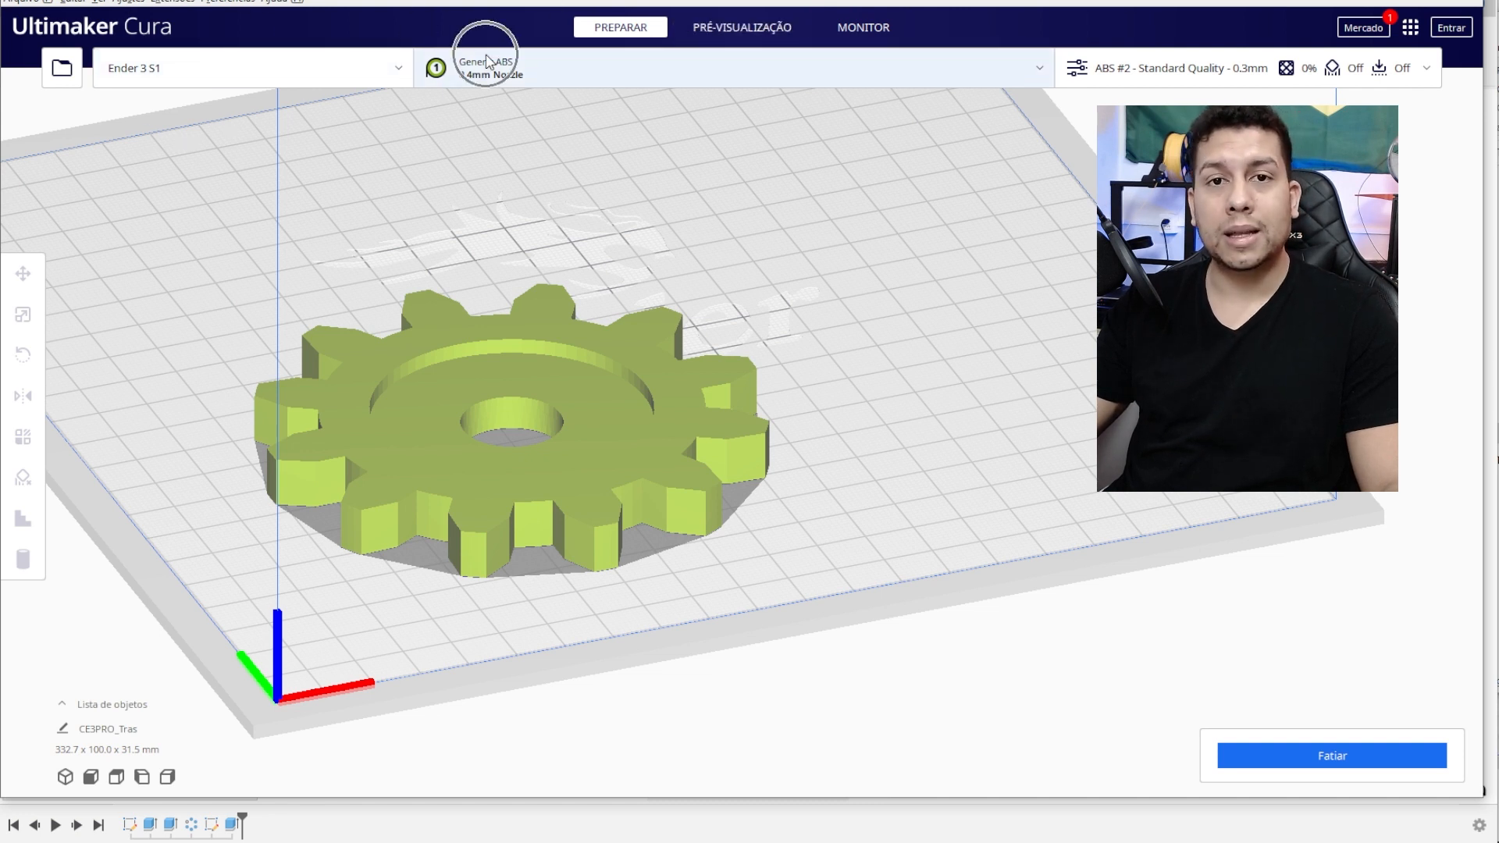
scroll(715, 310, "up", 1)
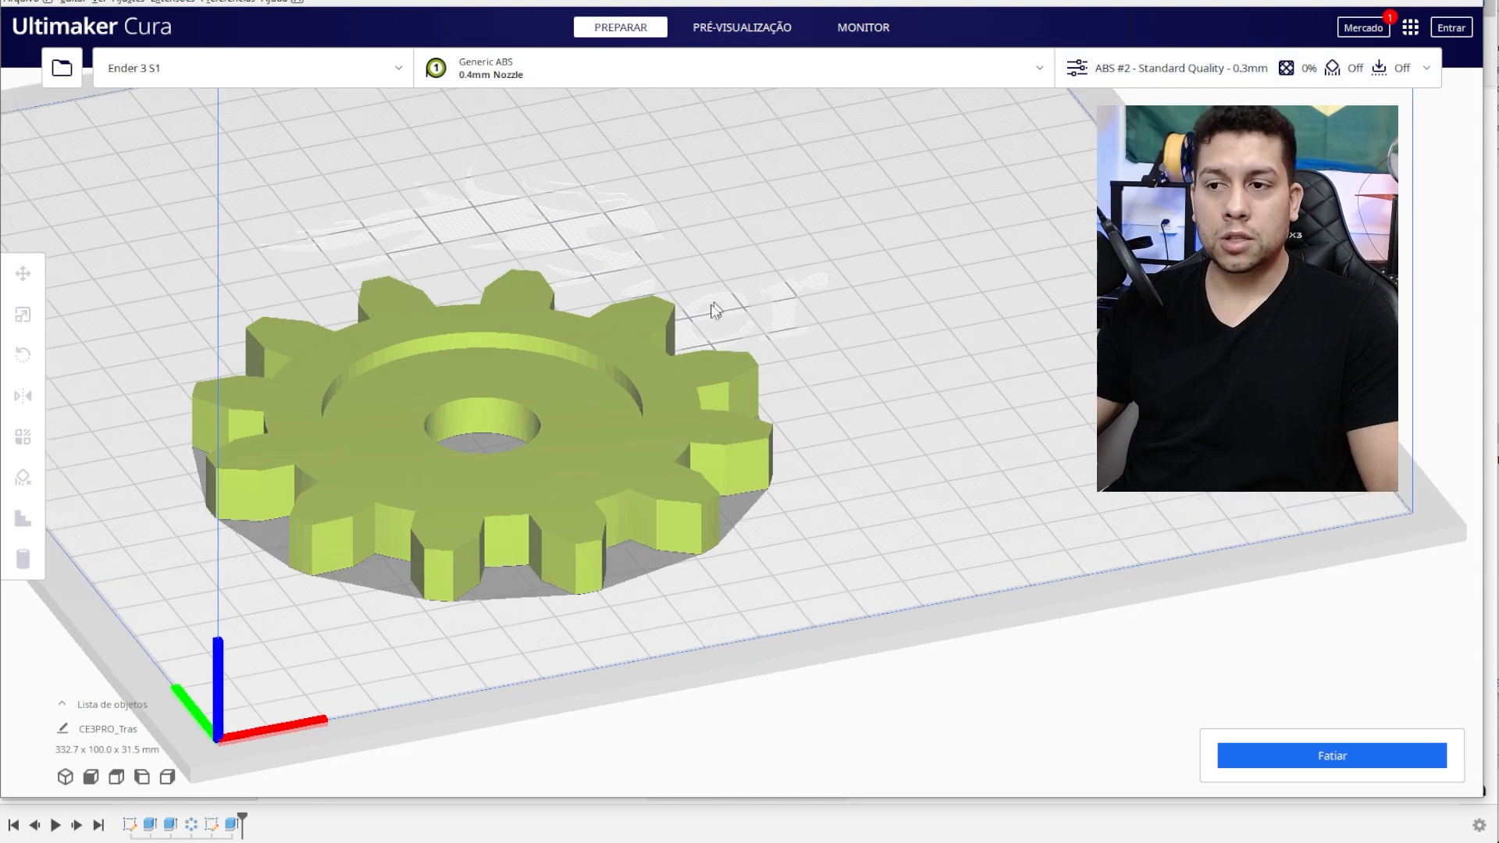
scroll(715, 310, "up", 6)
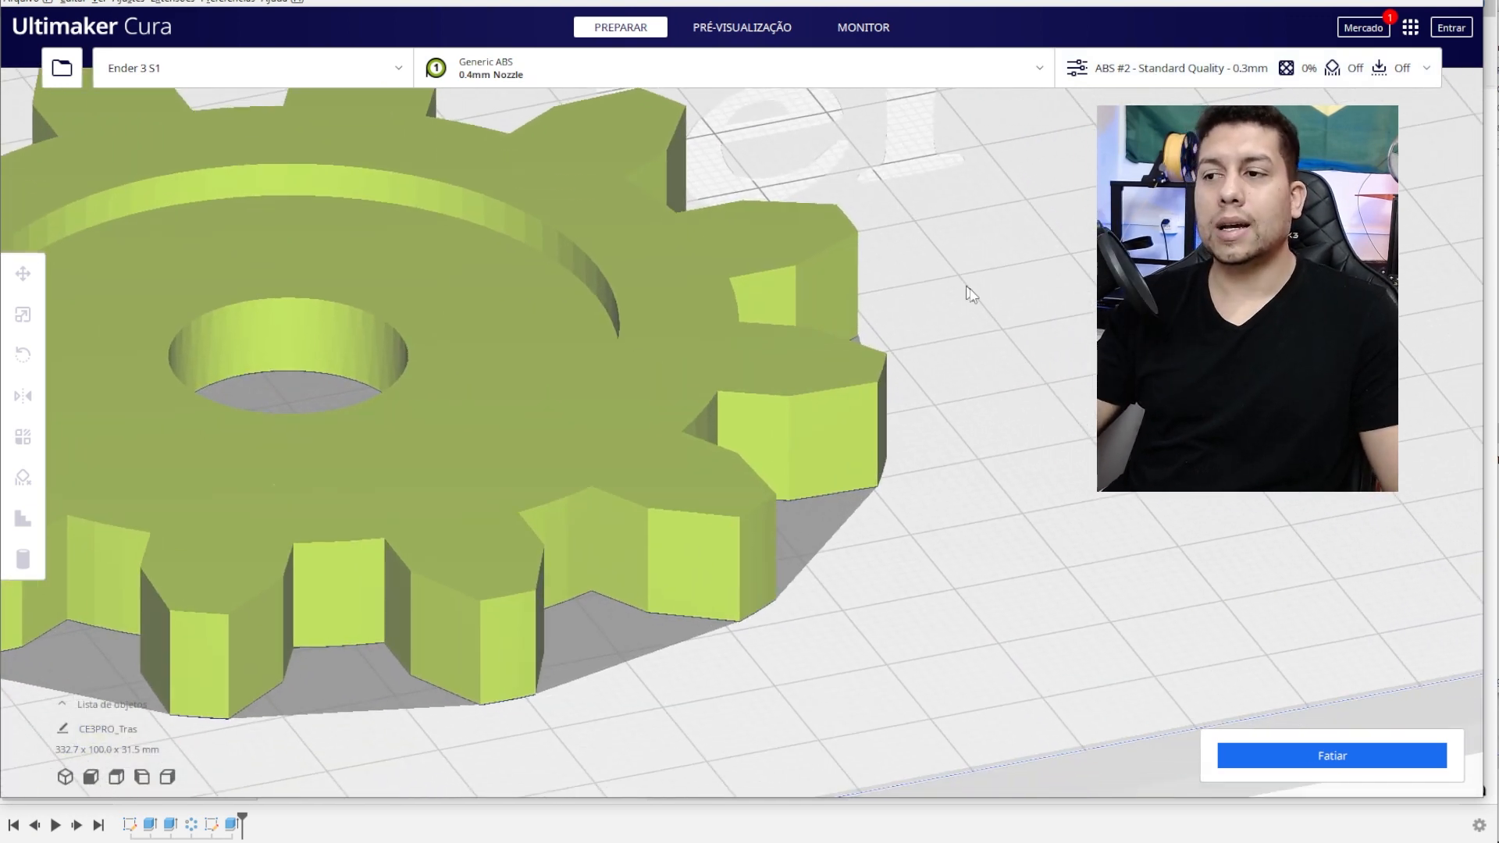
middle_click_drag(830, 241, 879, 292)
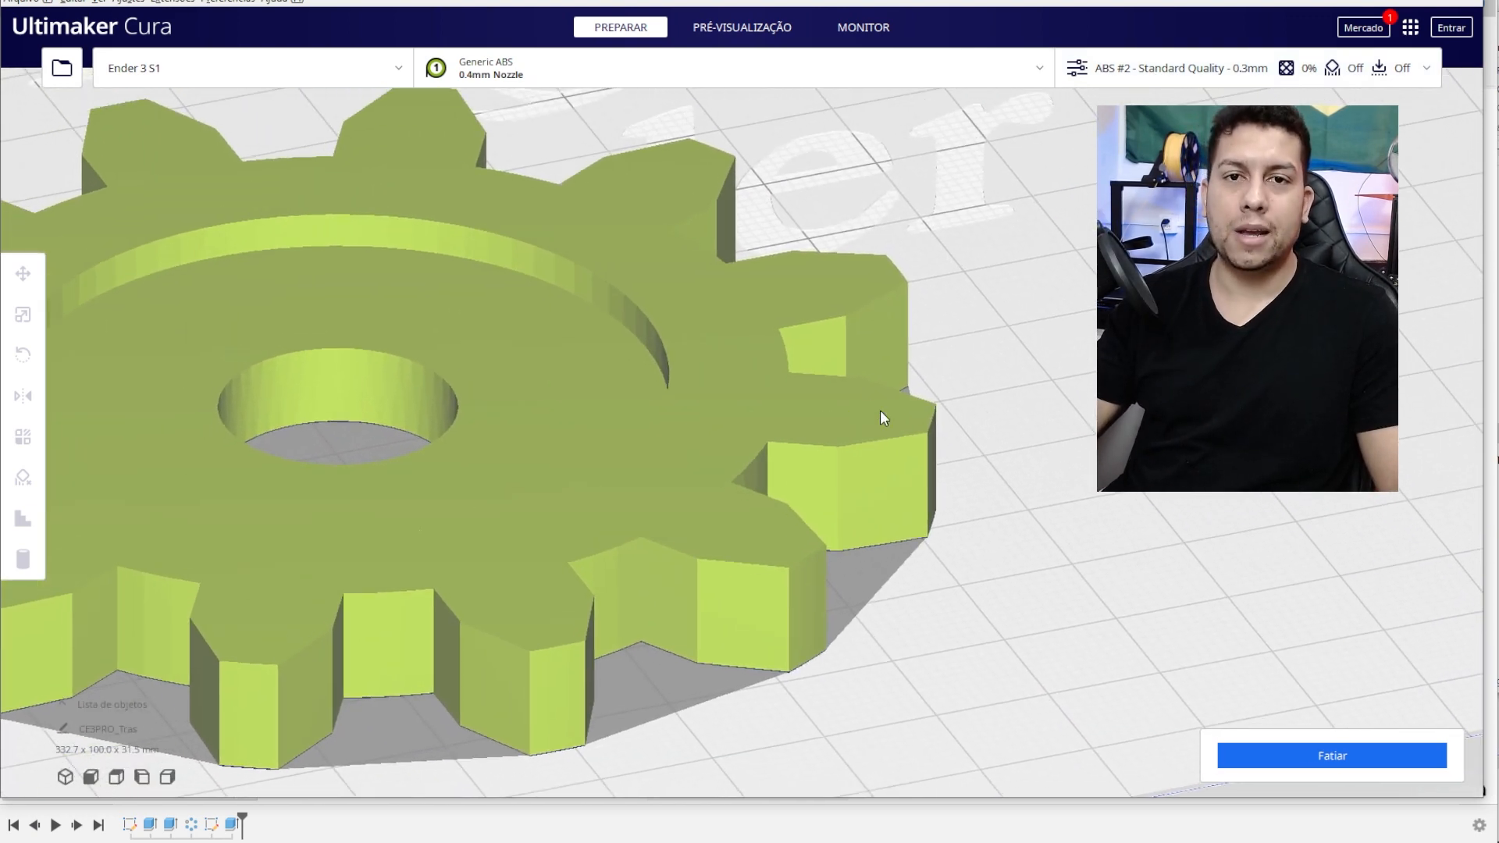
right_click_drag(1027, 428, 563, 292)
middle_click_drag(562, 290, 562, 290)
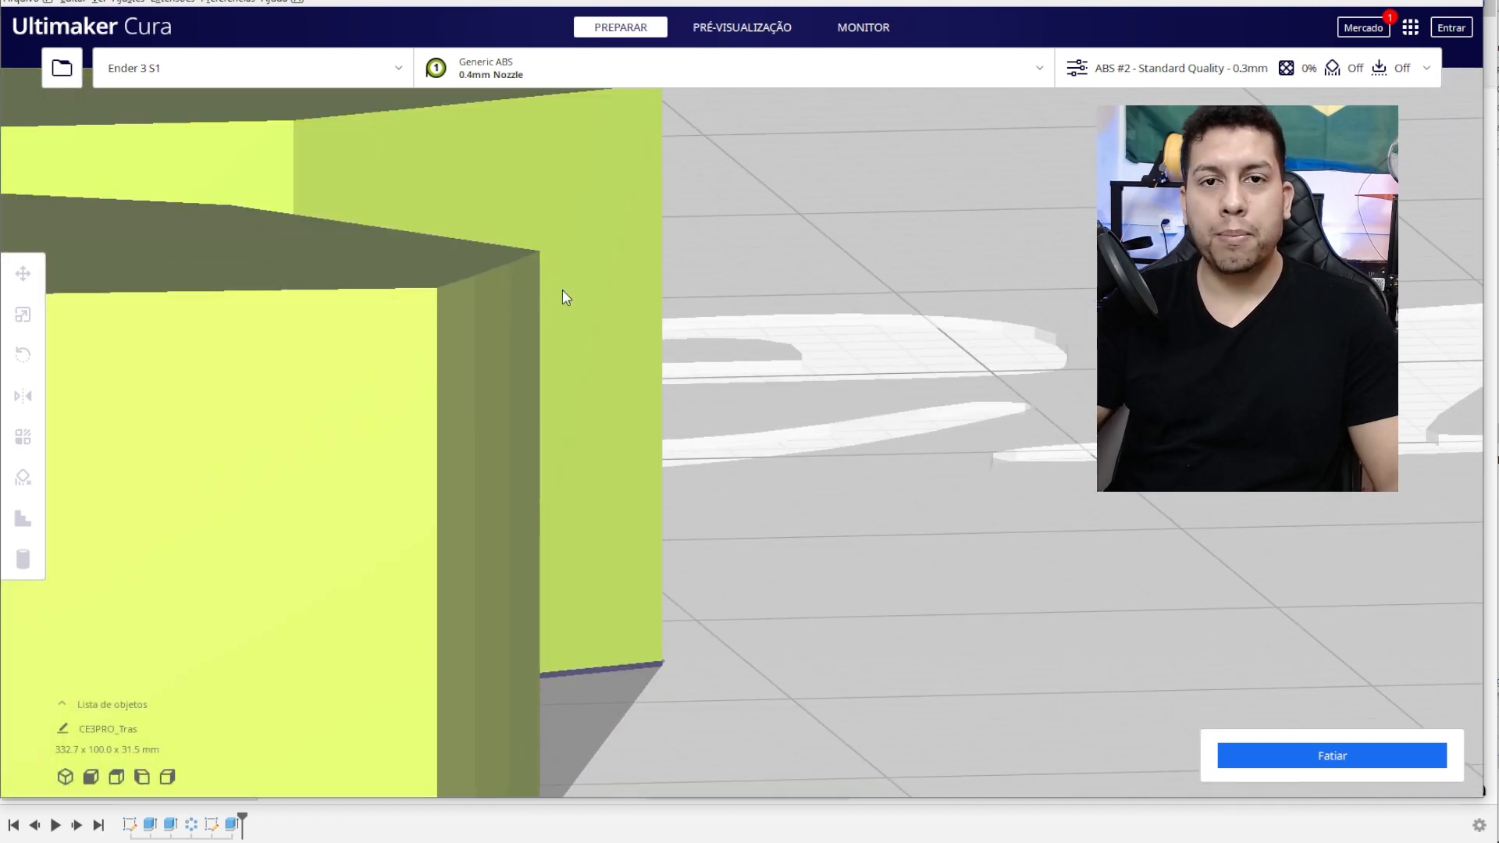